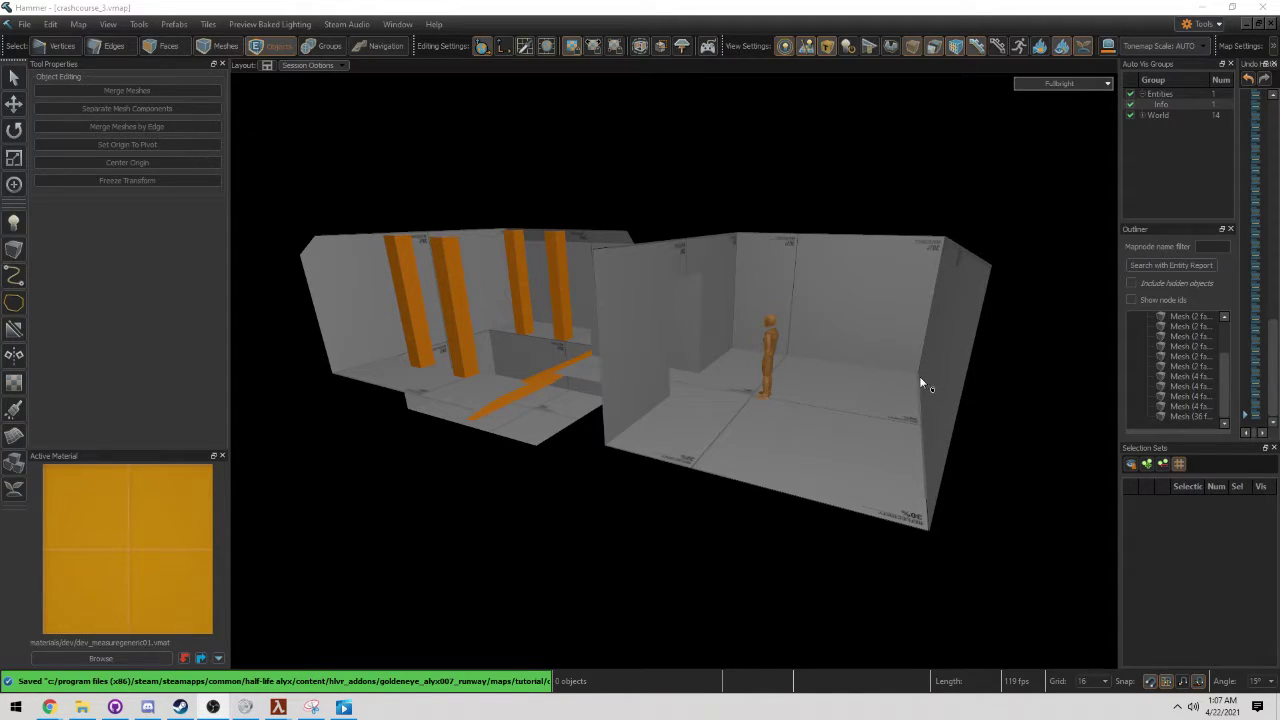
Step: Move the room's end wall face, opposite the corridor, outward by 80 units to widen the room
{"action": "right_click_drag", "start_coordinate": [896, 391], "coordinate": [674, 371]}
{"action": "key", "text": "w"}
{"action": "key", "text": "a"}
{"action": "key", "text": "d"}
{"action": "key", "text": "a"}
{"action": "key", "text": "d"}
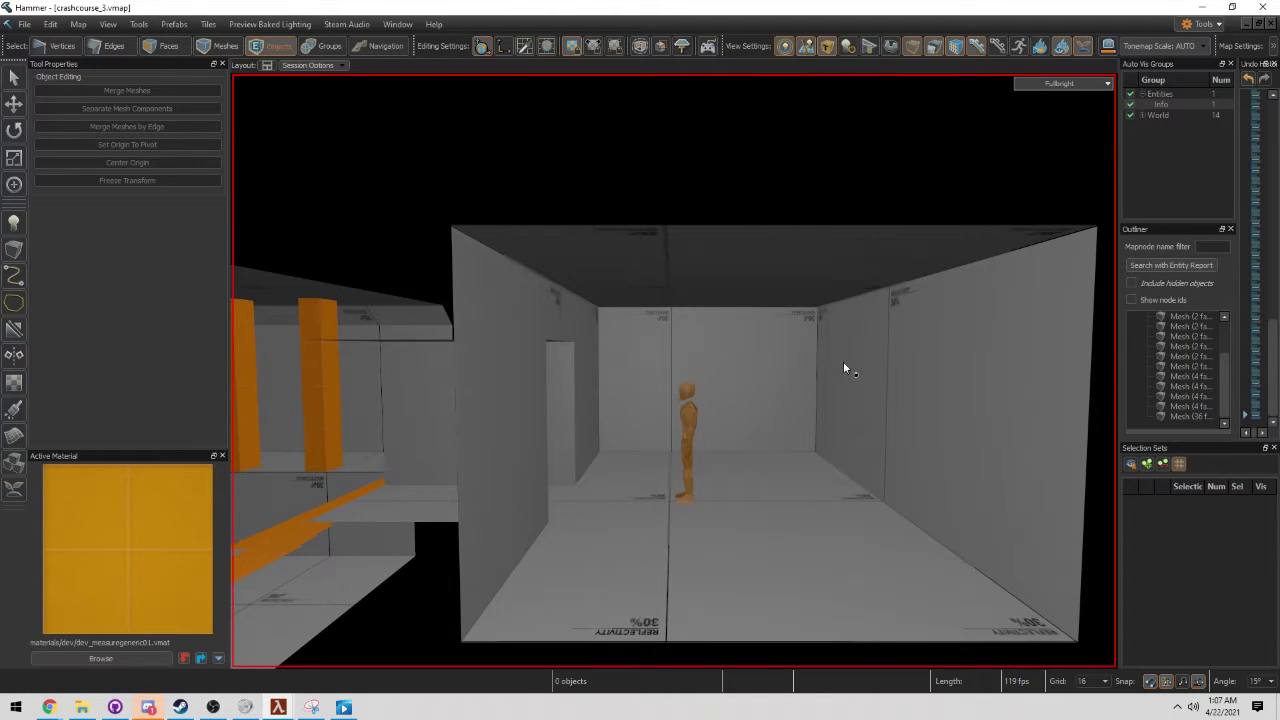
{"action": "key", "text": "w"}
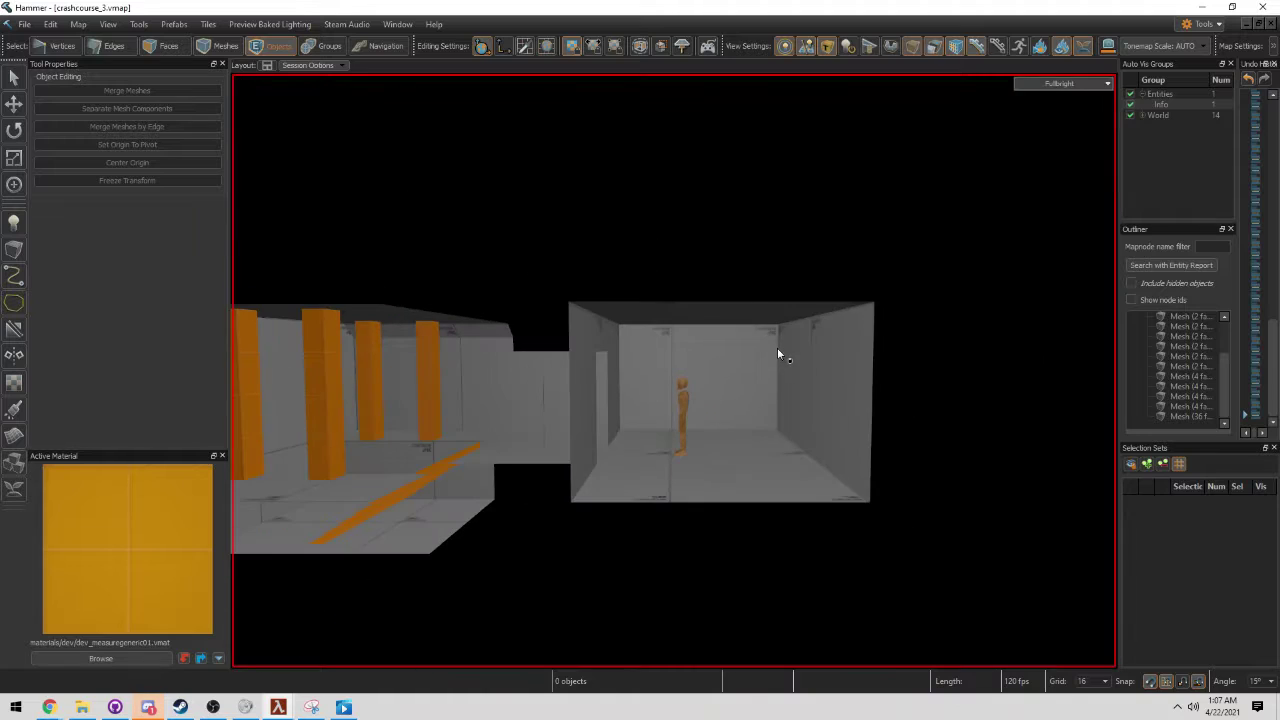
{"action": "key", "text": "w"}
{"action": "left_click", "coordinate": [787, 319]}
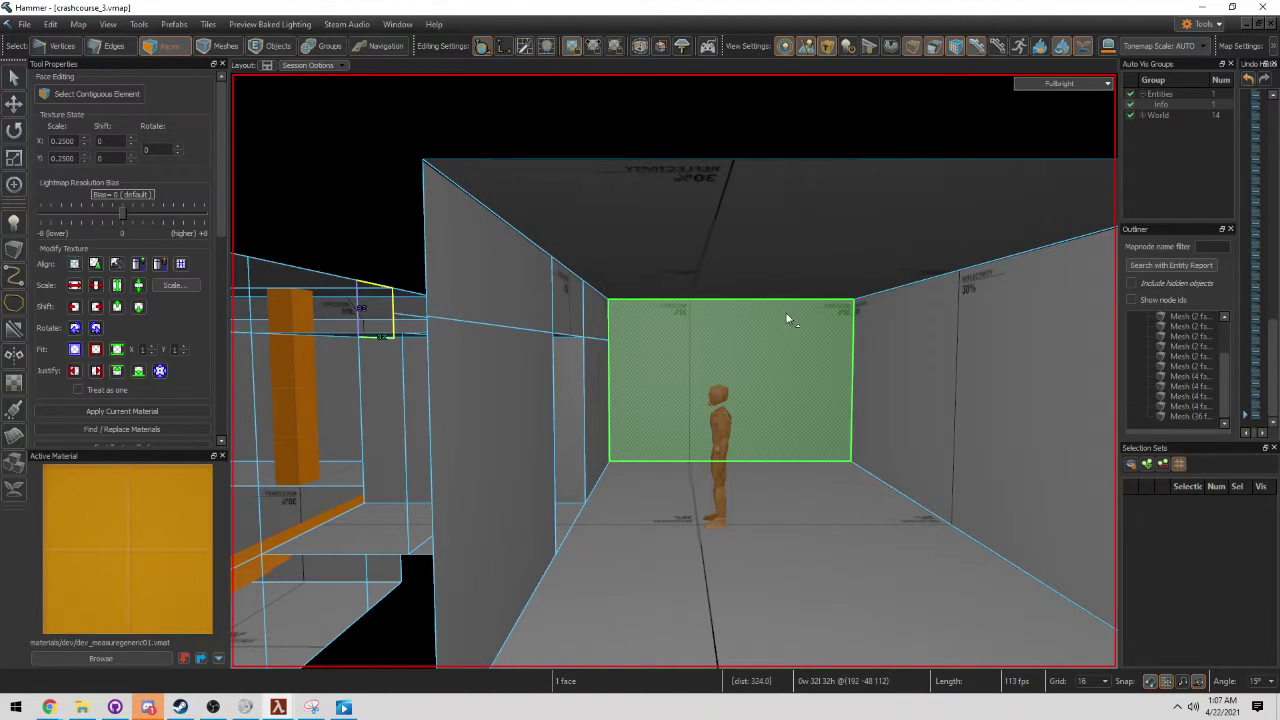
{"action": "right_click_drag", "start_coordinate": [787, 319], "coordinate": [890, 408]}
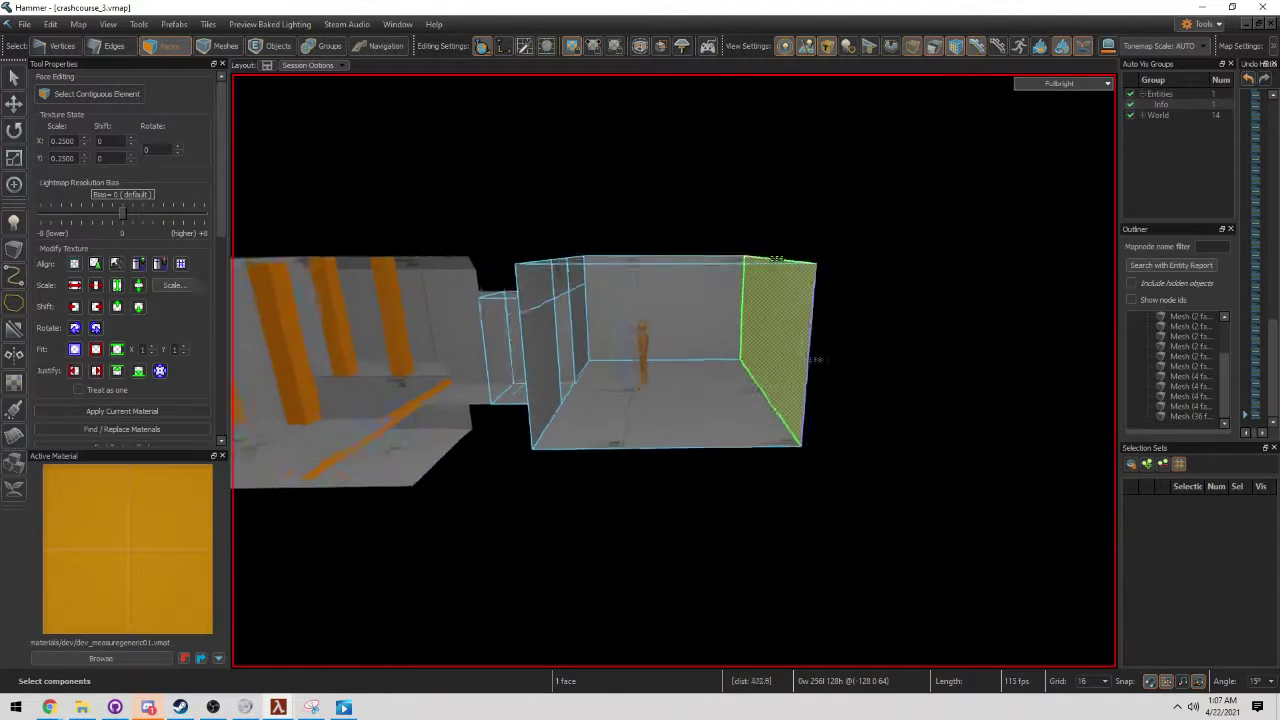
{"action": "key", "text": "w"}
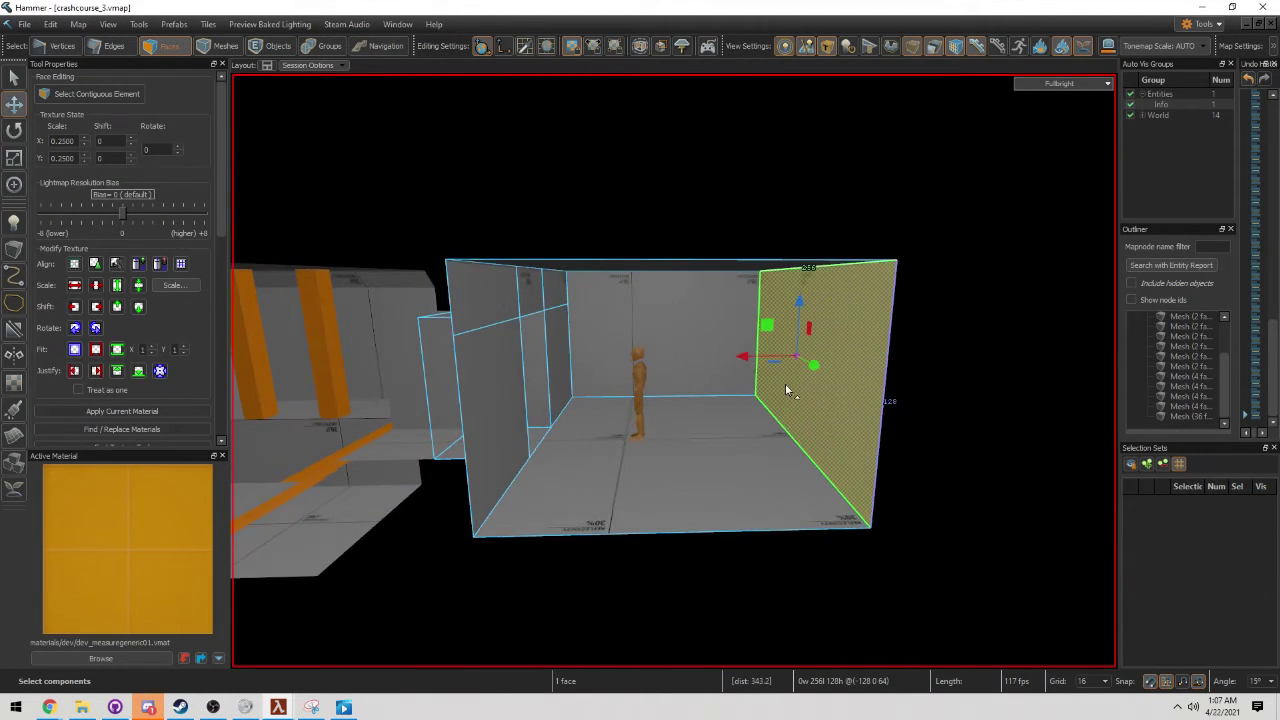
{"action": "left_click_drag", "start_coordinate": [748, 348], "coordinate": [922, 359]}
Step: Outline the base of a 16-sided sphere primitive, 128 by 128 units, on the widened room's floor
{"action": "key", "text": "w"}
{"action": "right_click_drag", "start_coordinate": [674, 421], "coordinate": [820, 360]}
{"action": "key", "text": "s"}
{"action": "key", "text": "w"}
{"action": "right_click_drag", "start_coordinate": [643, 306], "coordinate": [674, 371]}
{"action": "key", "text": "s"}
{"action": "key", "text": "w"}
{"action": "right_click_drag", "start_coordinate": [665, 275], "coordinate": [674, 371]}
{"action": "key", "text": "s"}
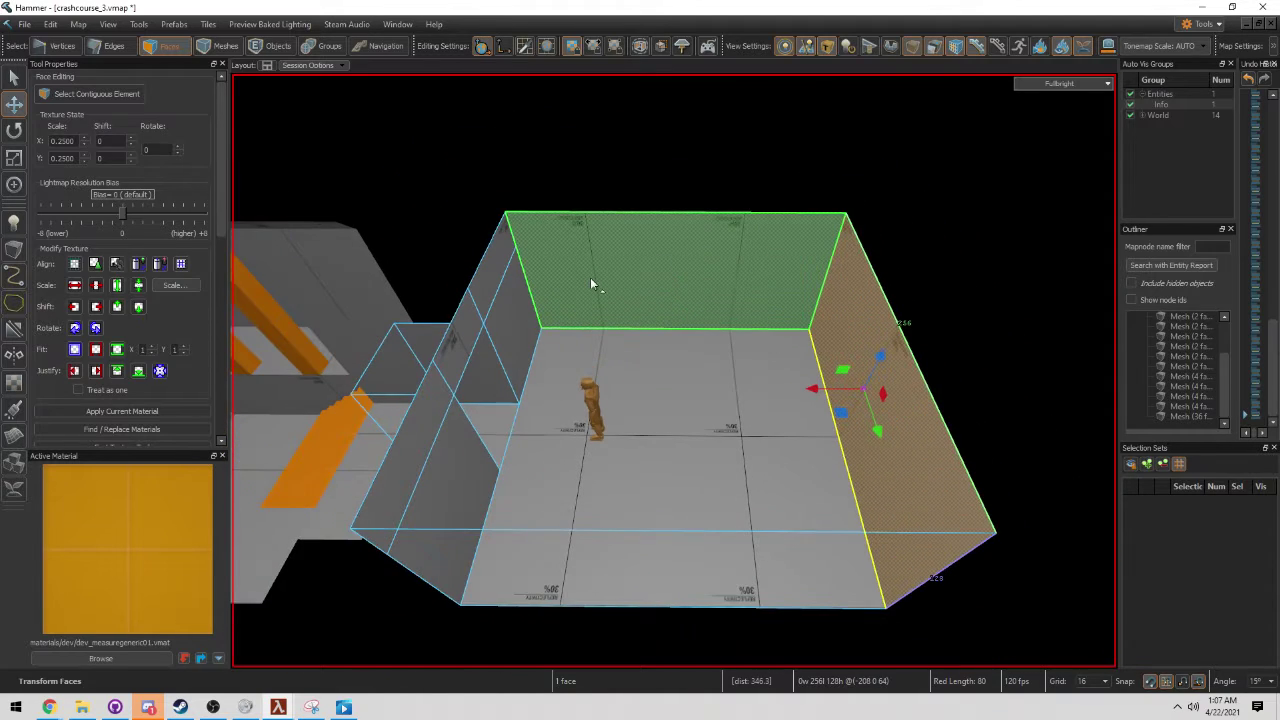
{"action": "key", "text": "Escape"}
{"action": "left_click", "coordinate": [14, 249]}
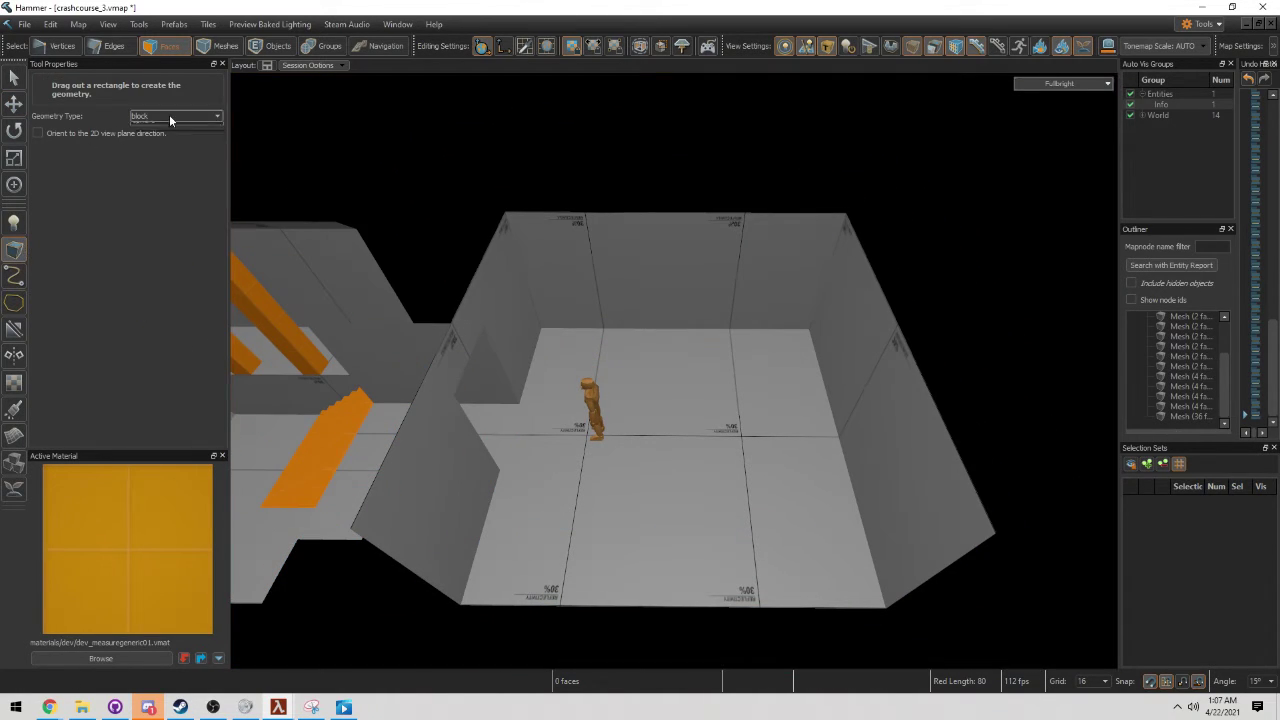
{"action": "left_click", "coordinate": [157, 162]}
{"action": "scroll", "coordinate": [525, 263], "scroll_direction": "up", "scroll_amount": 3}
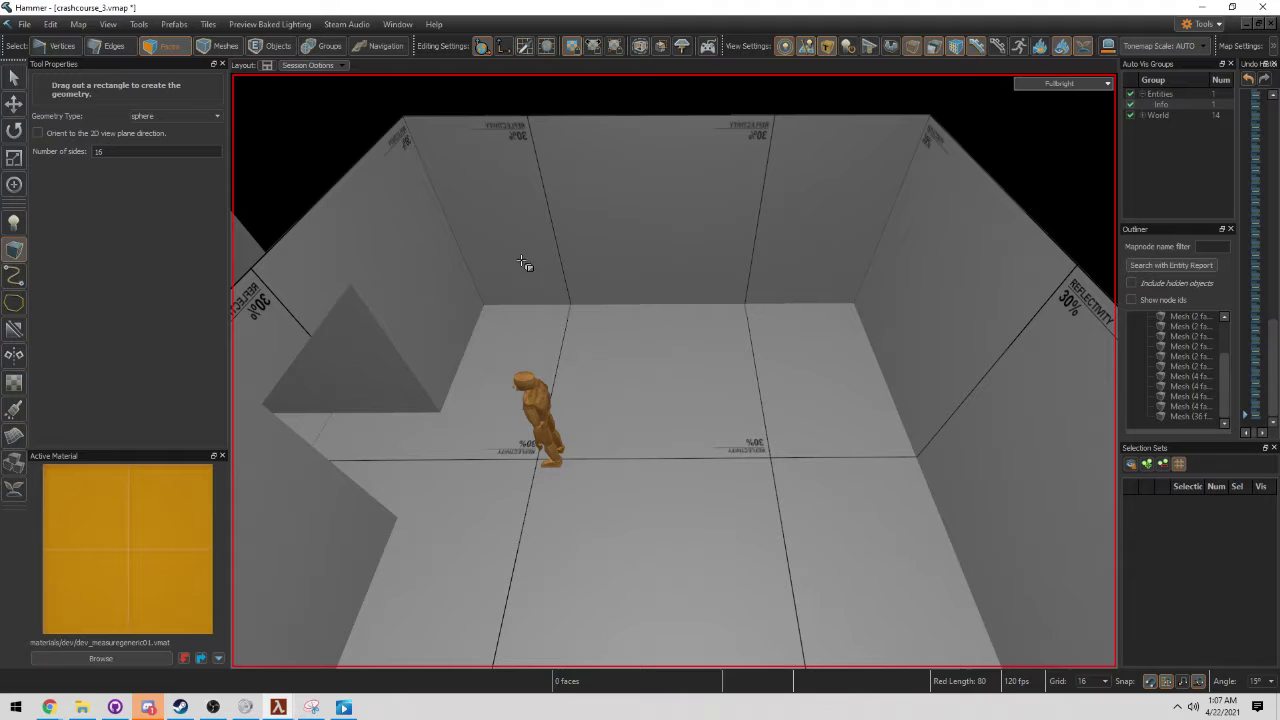
{"action": "mouse_move", "coordinate": [508, 292]}
{"action": "right_mouse_down"}
{"action": "mouse_move", "coordinate": [674, 371]}
{"action": "mouse_move", "coordinate": [508, 292]}
{"action": "right_mouse_up"}
{"action": "key", "text": "s"}
{"action": "key", "text": "w"}
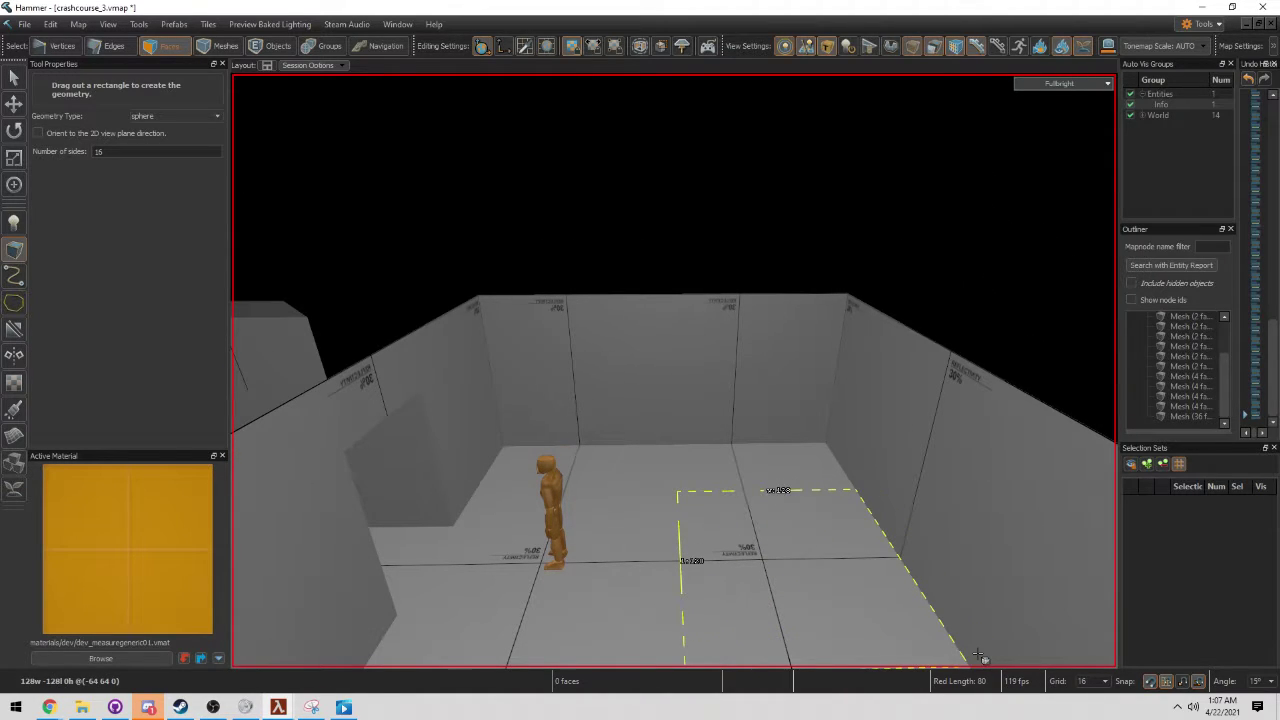
{"action": "left_click_drag", "start_coordinate": [981, 657], "coordinate": [983, 659]}
Step: Raise the sphere preview to 128 units high and create it as a mesh, ready for object editing
{"action": "scroll", "coordinate": [888, 573], "scroll_direction": "down", "scroll_amount": 5}
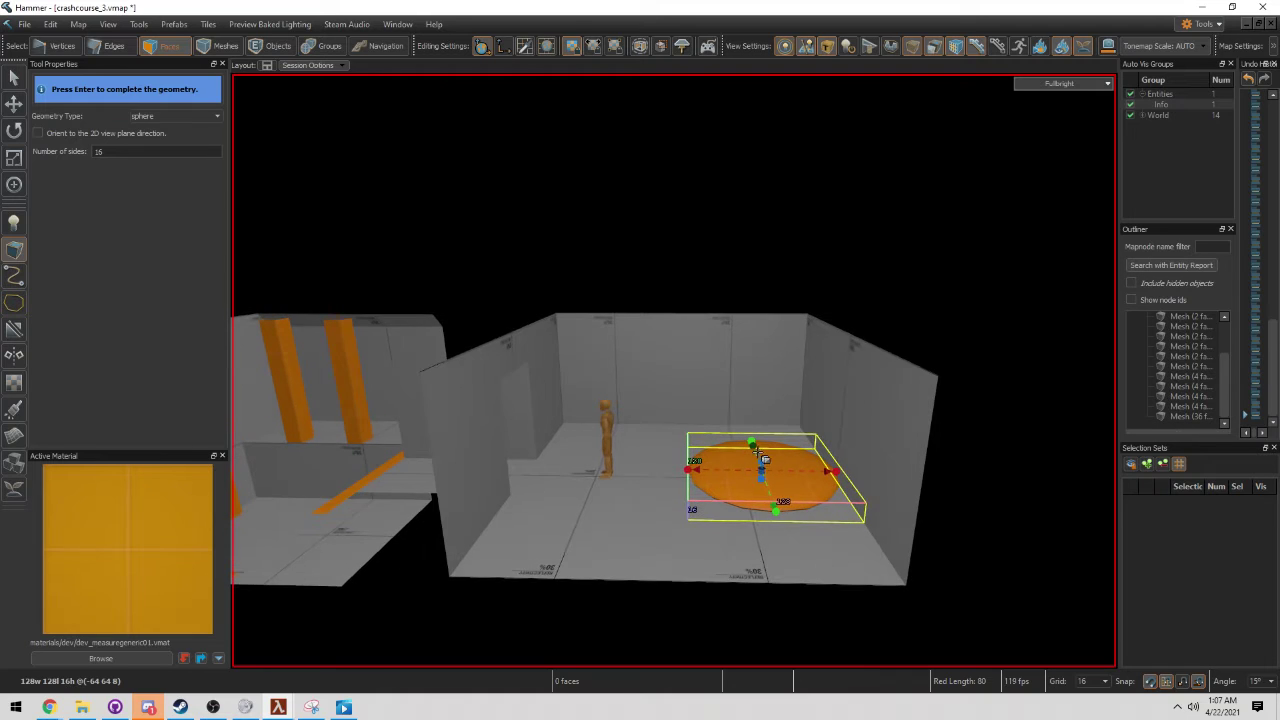
{"action": "left_click_drag", "start_coordinate": [762, 465], "coordinate": [755, 346]}
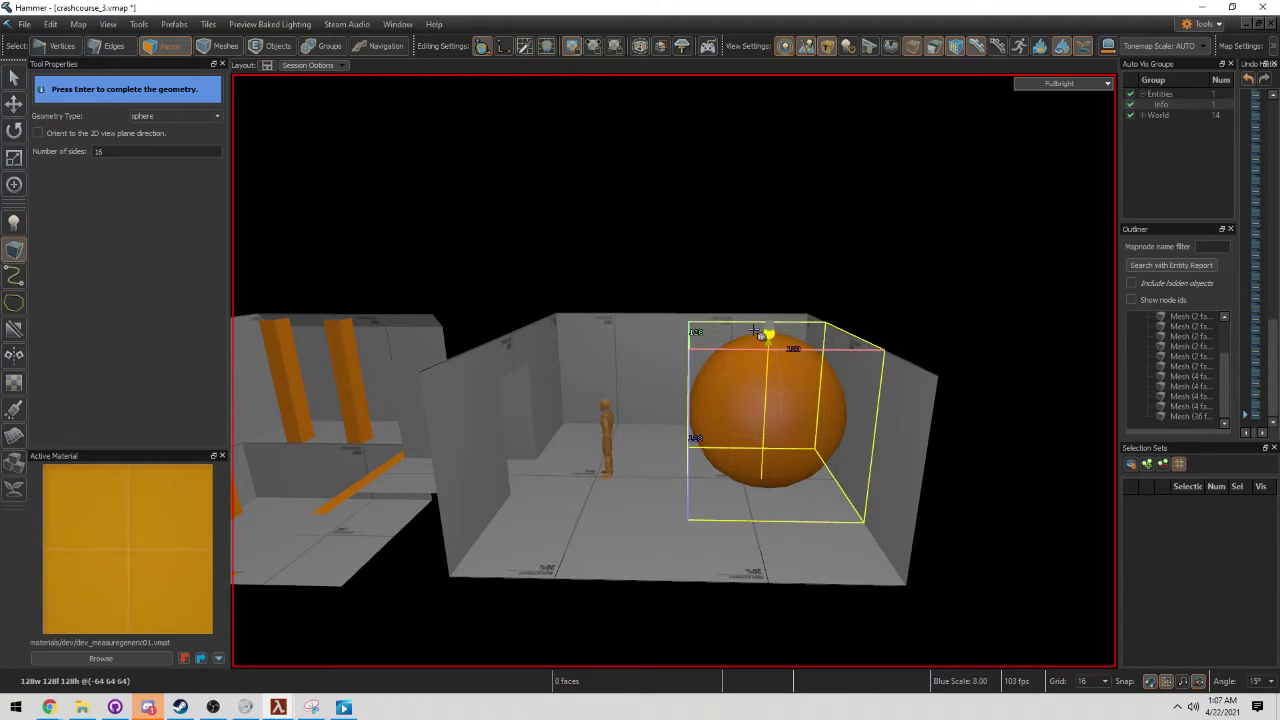
{"action": "key", "text": "w"}
{"action": "right_click_drag", "start_coordinate": [755, 336], "coordinate": [715, 341]}
{"action": "key", "text": "s"}
{"action": "key", "text": "w"}
{"action": "key", "text": "s"}
{"action": "key", "text": "w"}
{"action": "key", "text": "d"}
{"action": "key", "text": "Return"}
{"action": "key", "text": "a"}
{"action": "key", "text": "5"}
{"action": "key", "text": "a"}
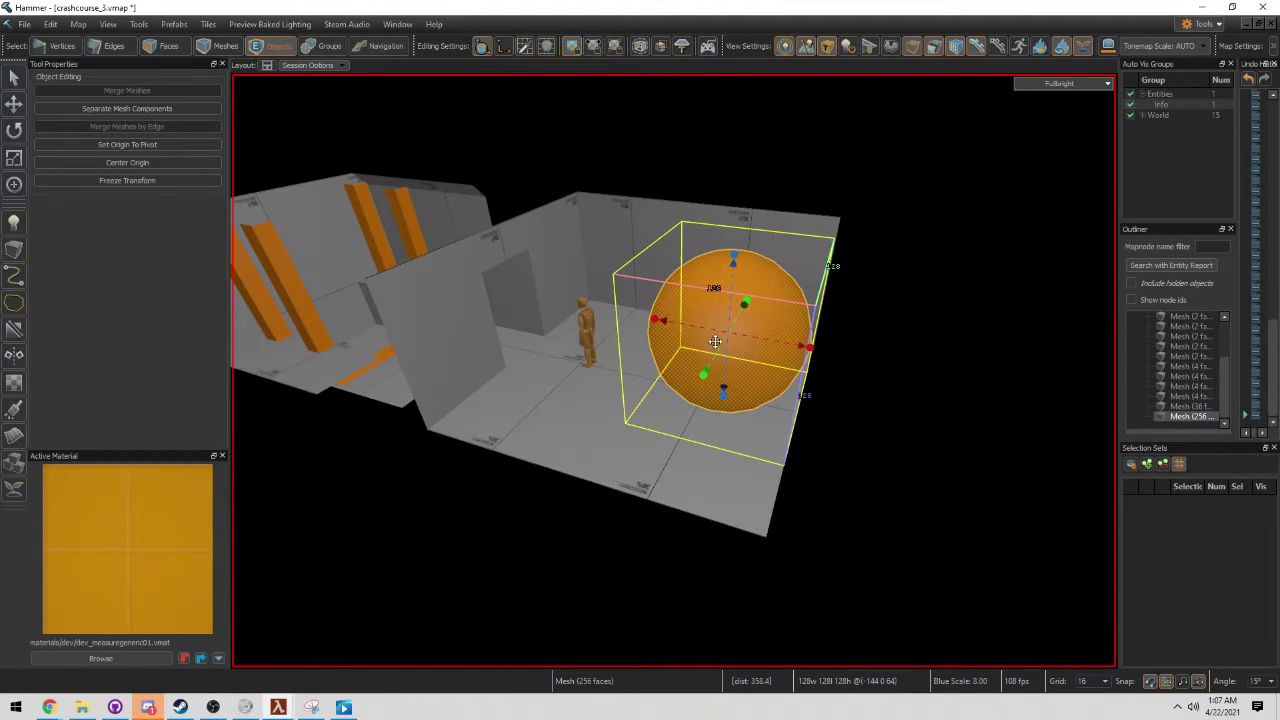
Step: Scale the sphere mesh to twice its size along all three axes, making it 256 by 256 by 256 units
{"action": "left_click_drag", "start_coordinate": [741, 334], "coordinate": [777, 339]}
{"action": "key", "text": "ctrl+z"}
{"action": "right_click_drag", "start_coordinate": [777, 337], "coordinate": [674, 371]}
{"action": "key", "text": "w"}
{"action": "key", "text": "d"}
{"action": "scroll", "coordinate": [673, 371], "scroll_direction": "up", "scroll_amount": 2}
{"action": "scroll", "coordinate": [673, 371], "scroll_direction": "down", "scroll_amount": 4}
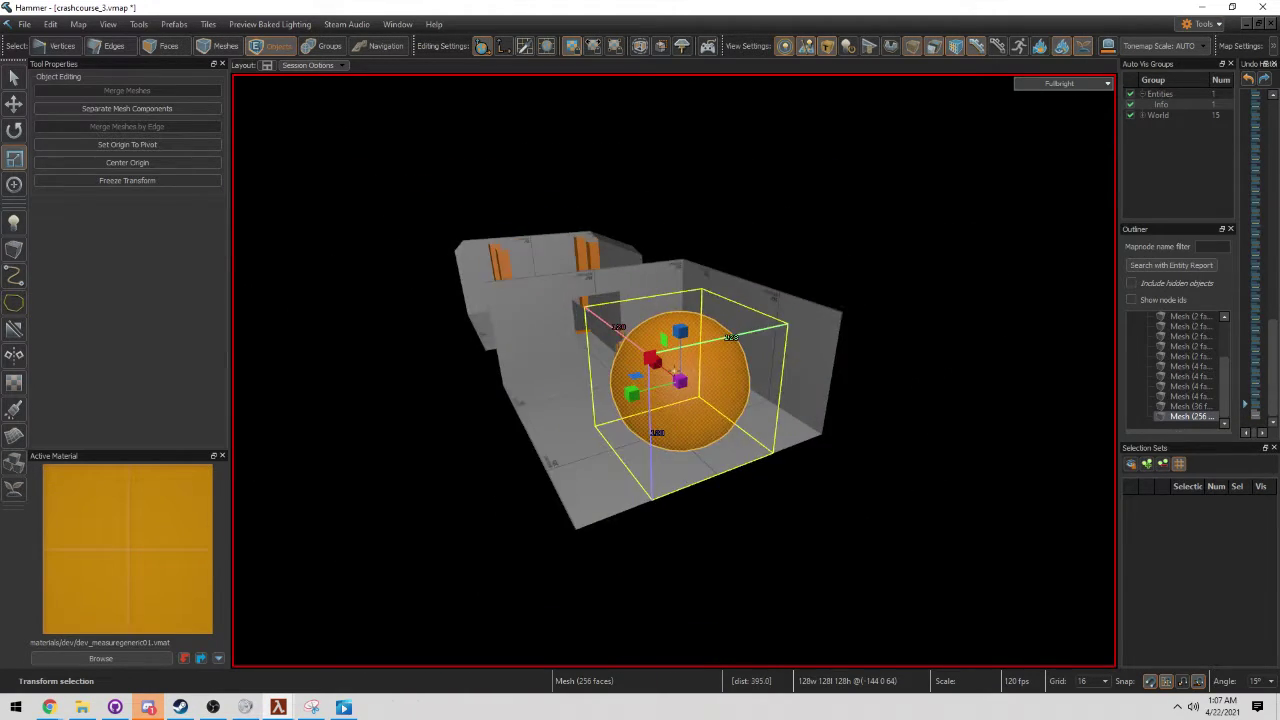
{"action": "left_click_drag", "start_coordinate": [670, 343], "coordinate": [676, 293]}
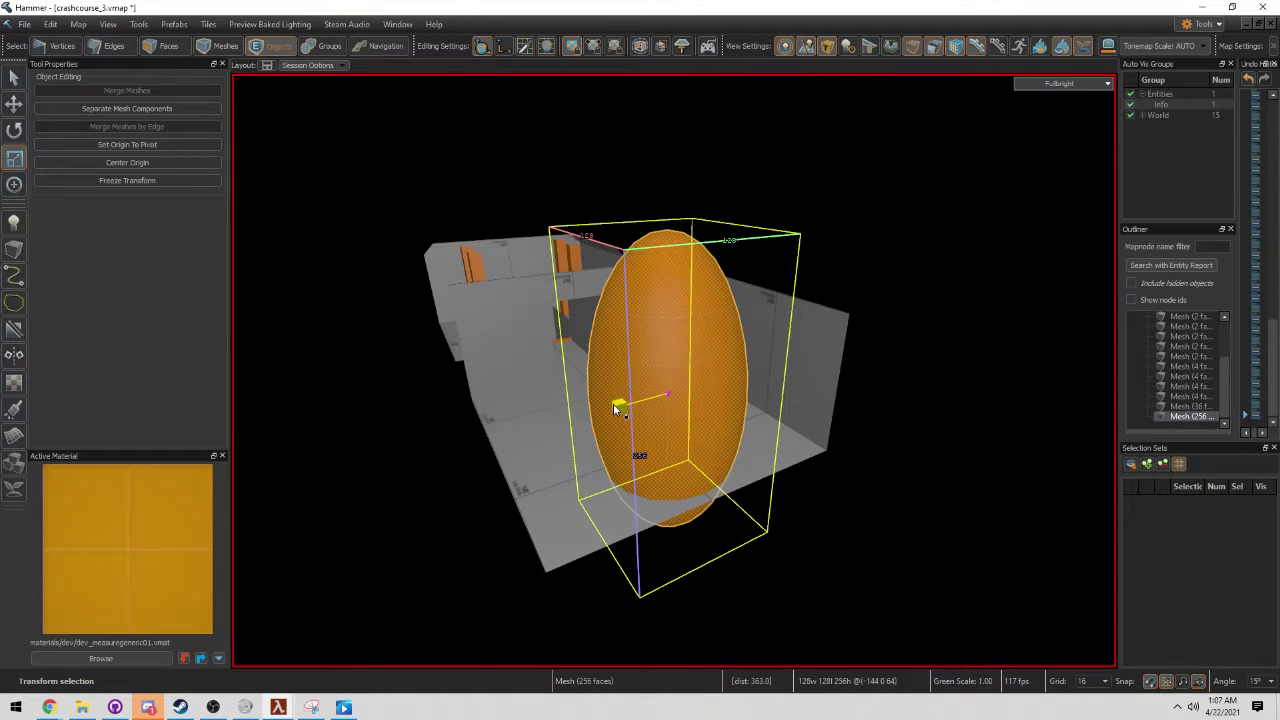
{"action": "left_click_drag", "start_coordinate": [615, 406], "coordinate": [564, 412]}
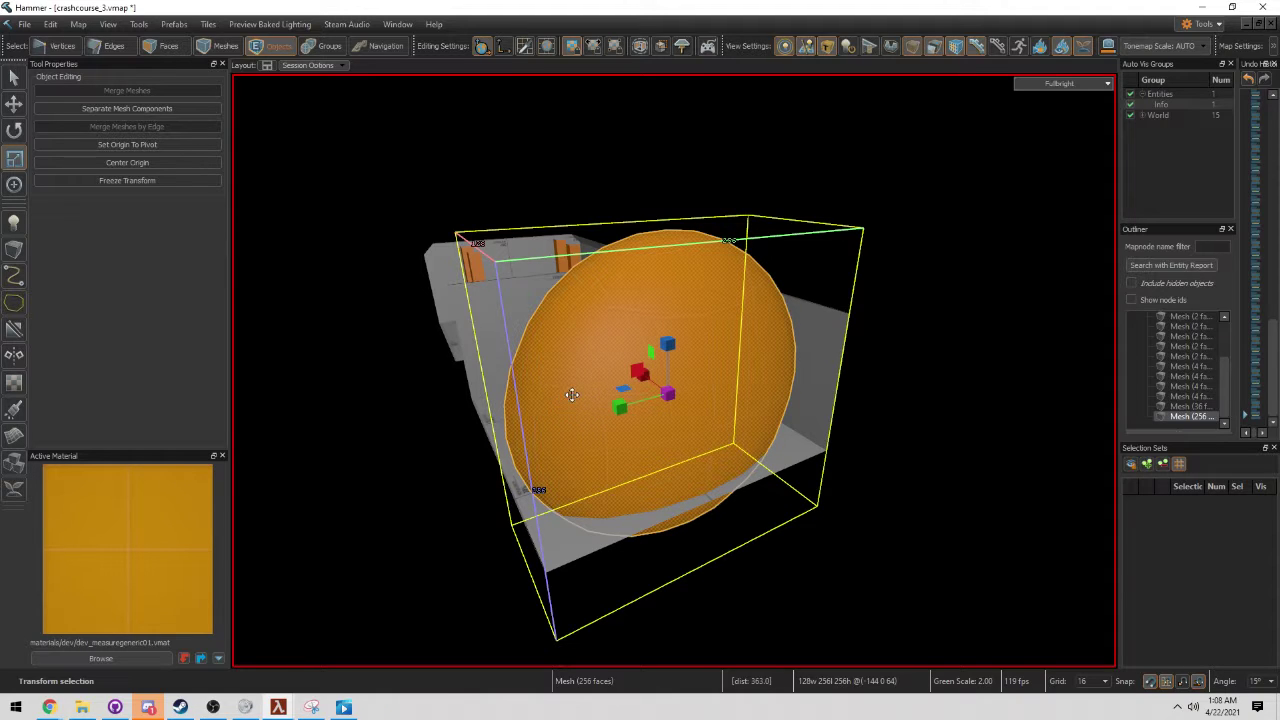
{"action": "key", "text": "a"}
{"action": "right_click_drag", "start_coordinate": [636, 385], "coordinate": [674, 370]}
{"action": "left_click_drag", "start_coordinate": [605, 394], "coordinate": [561, 389]}
{"action": "middle_click_drag", "start_coordinate": [561, 389], "coordinate": [673, 371]}
{"action": "right_click_drag", "start_coordinate": [674, 371], "coordinate": [674, 371]}
{"action": "middle_click_drag", "start_coordinate": [674, 370], "coordinate": [563, 397]}
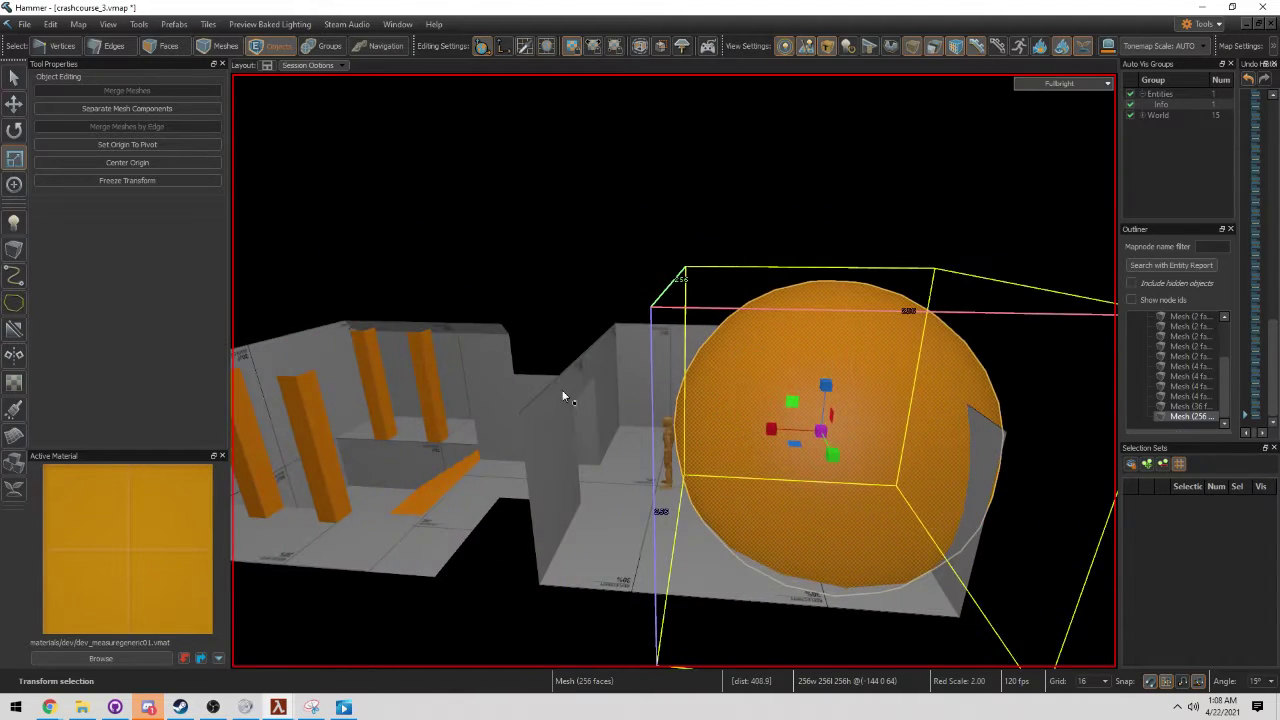
Step: Move the sphere along the X axis to -80, aligning it with the room's outer end wall in the top view
{"action": "middle_click_drag", "start_coordinate": [790, 386], "coordinate": [745, 335]}
{"action": "key", "text": "w"}
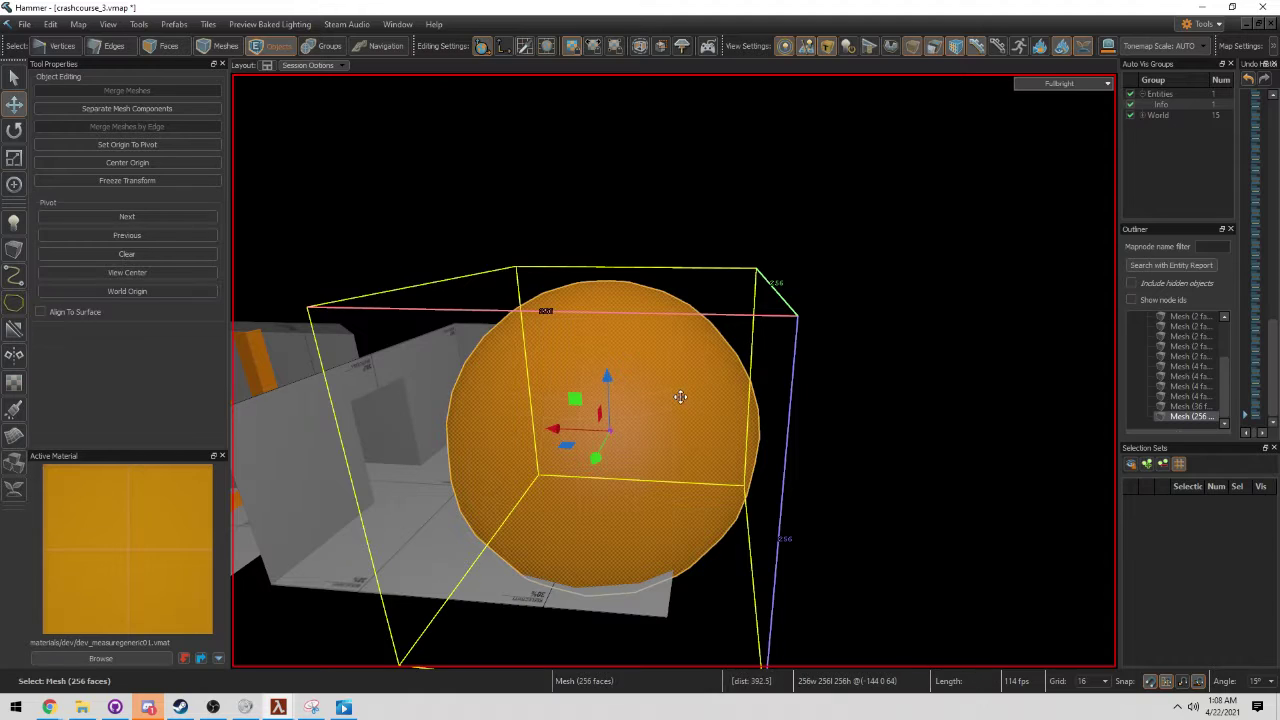
{"action": "middle_click_drag", "start_coordinate": [700, 420], "coordinate": [637, 357]}
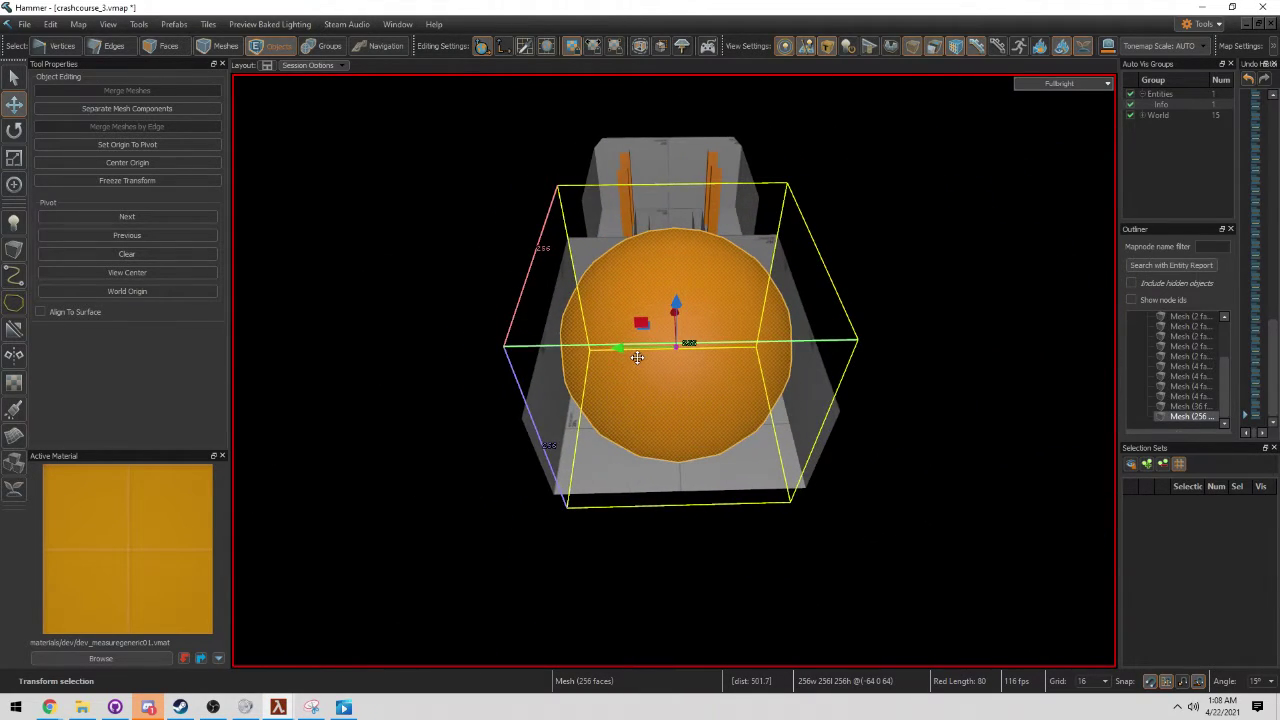
{"action": "key", "text": "F2"}
{"action": "middle_click_drag", "start_coordinate": [752, 364], "coordinate": [758, 352]}
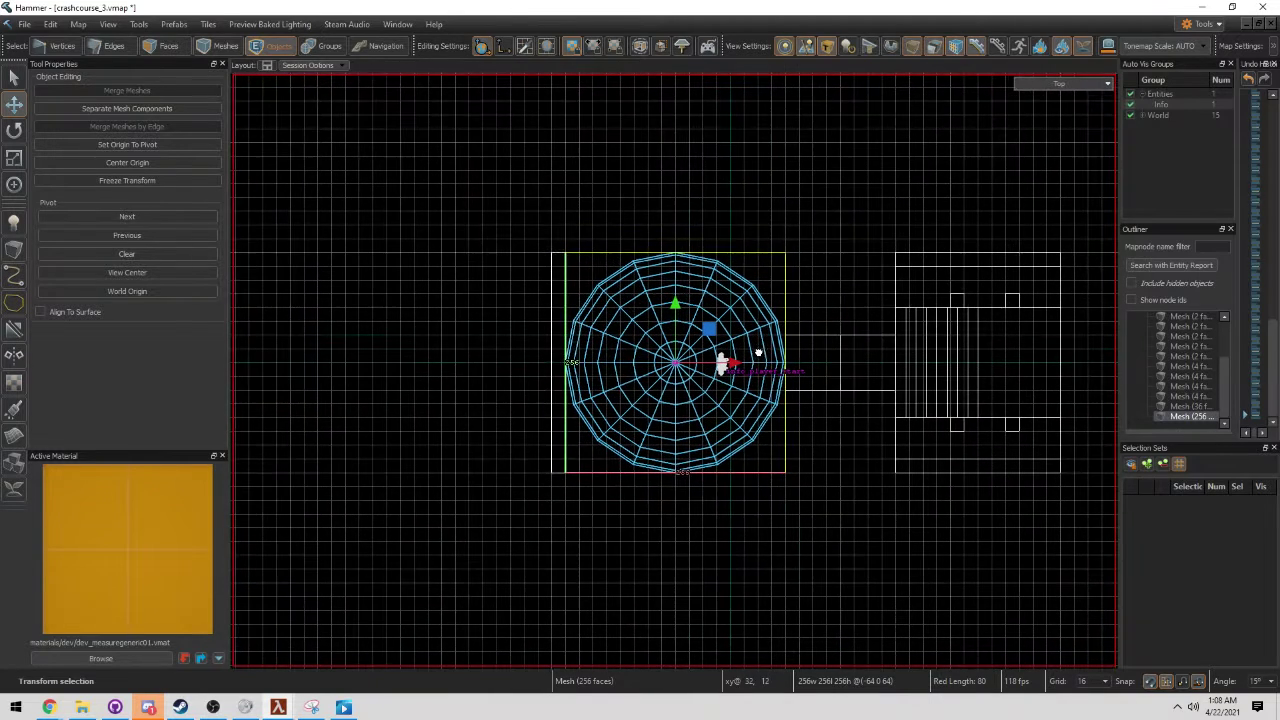
{"action": "left_click", "coordinate": [644, 148]}
{"action": "left_click", "coordinate": [710, 372]}
{"action": "left_click_drag", "start_coordinate": [733, 366], "coordinate": [667, 370]}
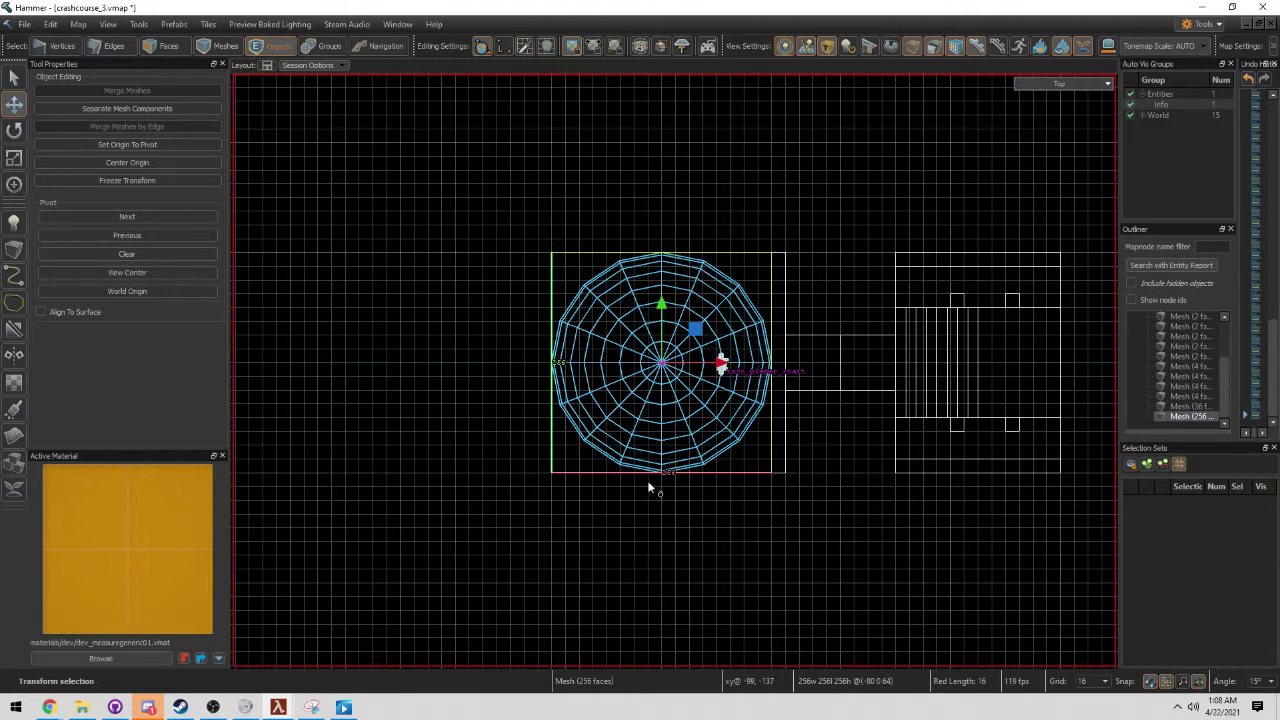
Step: Select the room's two opposite side wall faces and scale them slightly apart, just past the sphere's width
{"action": "key", "text": "ctrl+space"}
{"action": "mouse_move", "coordinate": [669, 391]}
{"action": "right_mouse_down"}
{"action": "mouse_move", "coordinate": [590, 400]}
{"action": "mouse_move", "coordinate": [655, 398]}
{"action": "right_mouse_up"}
{"action": "key", "text": "ctrl+3"}
{"action": "left_click", "coordinate": [605, 400]}
{"action": "left_click", "coordinate": [828, 374], "text": "ctrl"}
{"action": "key", "text": "e"}
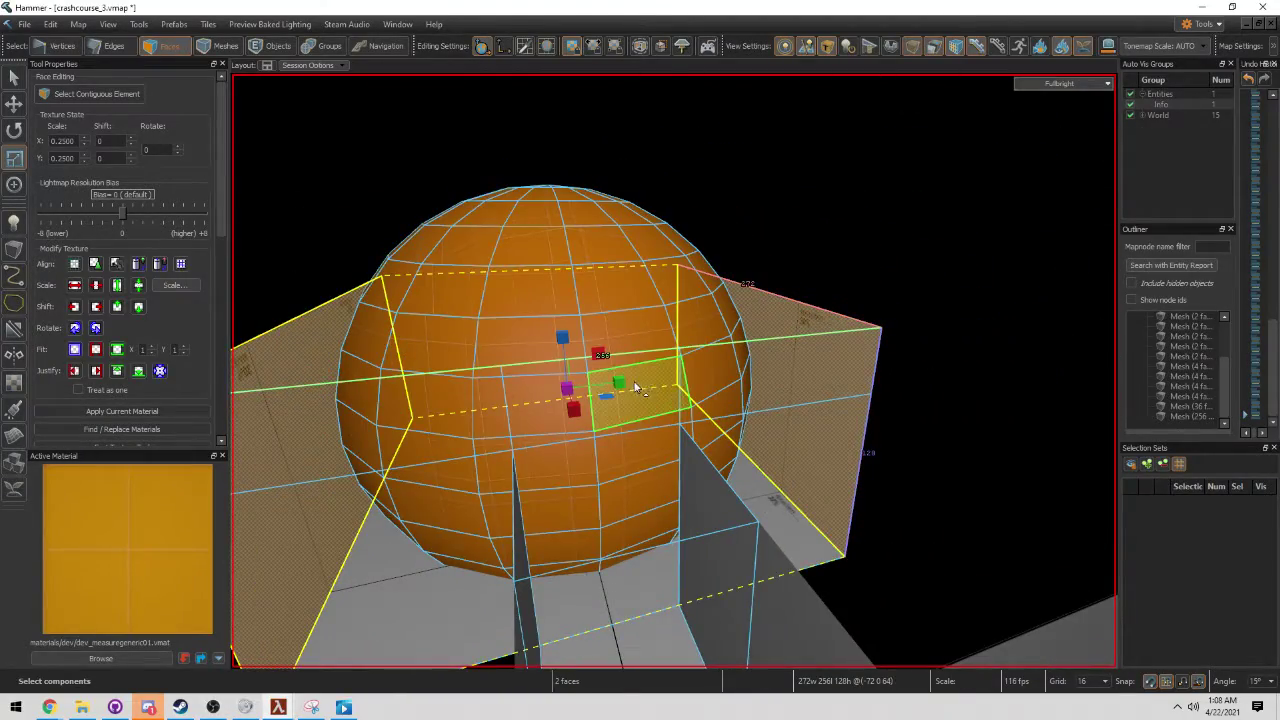
{"action": "left_click_drag", "start_coordinate": [622, 385], "coordinate": [628, 386]}
Step: Move the room's end wall face, opposite the corridor, outward by 16 units to clear the sphere, and deselect it
{"action": "right_click_drag", "start_coordinate": [628, 386], "coordinate": [668, 386]}
{"action": "left_click", "coordinate": [682, 390]}
{"action": "key", "text": "t"}
{"action": "left_click_drag", "start_coordinate": [537, 397], "coordinate": [512, 398]}
{"action": "left_click", "coordinate": [478, 268]}
Step: Check the sphere's clearance in the top view and raise the sphere mesh 80 units
{"action": "right_click_drag", "start_coordinate": [478, 268], "coordinate": [674, 371]}
{"action": "key", "text": "F2"}
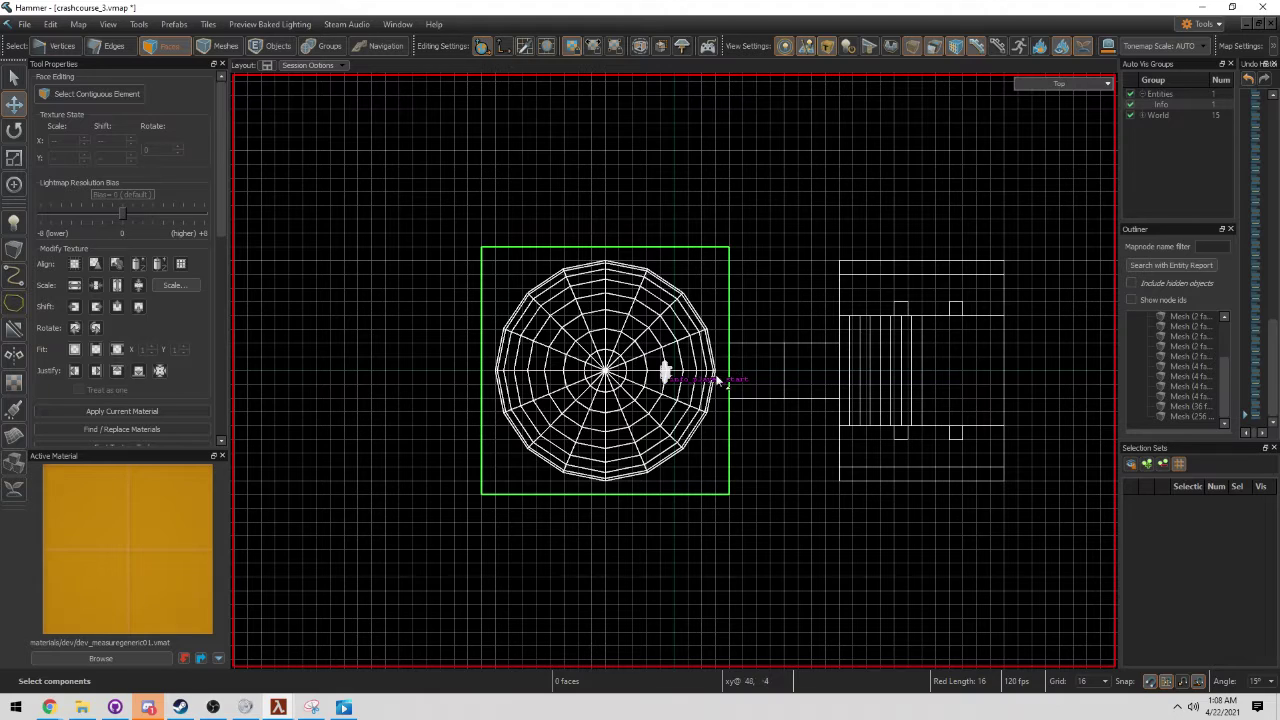
{"action": "key", "text": "space"}
{"action": "key", "text": "5"}
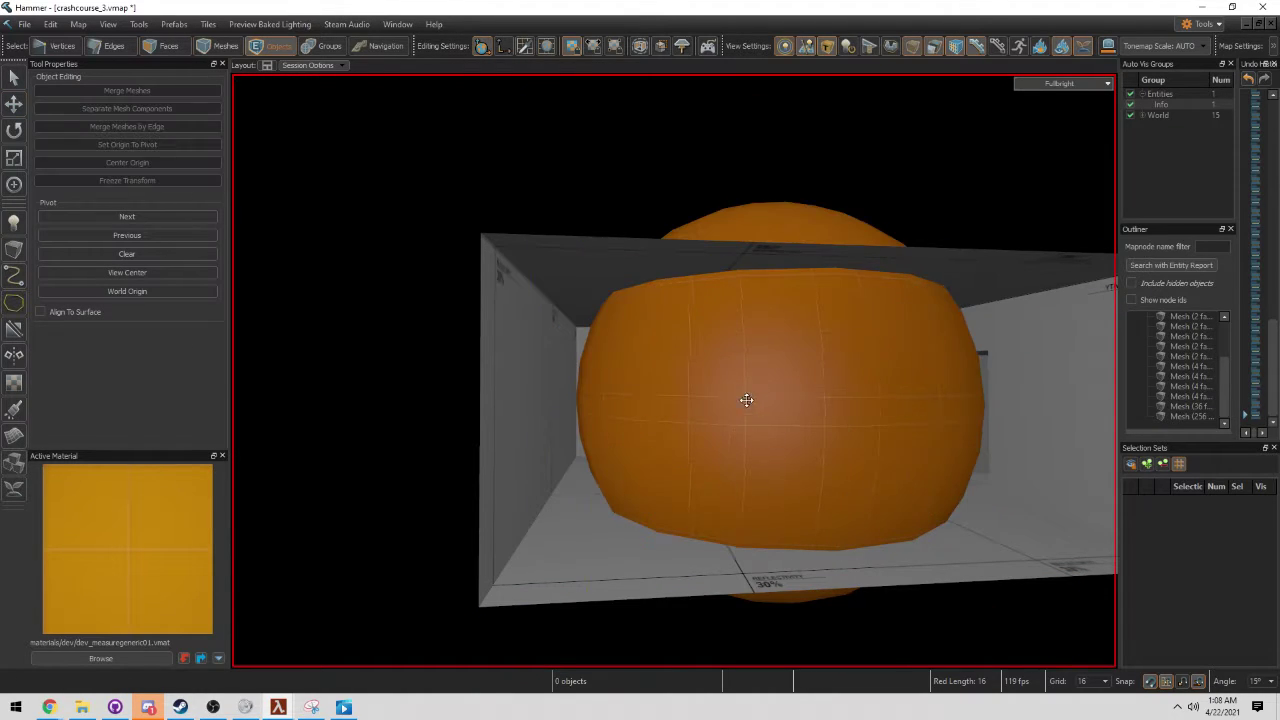
{"action": "left_click", "coordinate": [747, 397]}
{"action": "right_click_drag", "start_coordinate": [747, 395], "coordinate": [748, 394]}
{"action": "left_click_drag", "start_coordinate": [722, 320], "coordinate": [726, 257]}
{"action": "right_click_drag", "start_coordinate": [726, 257], "coordinate": [678, 284]}
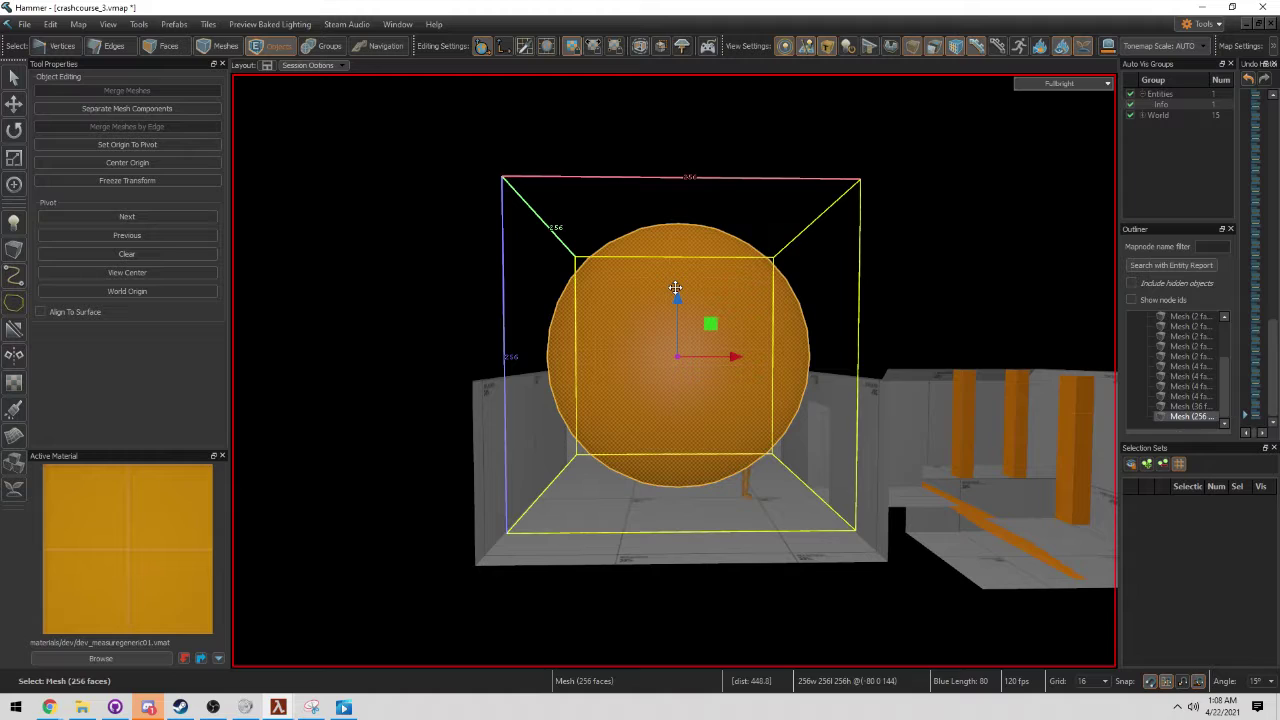
Step: Clip the sphere horizontally through its middle in the front view, keeping only the upper half as a dome
{"action": "key", "text": "F3"}
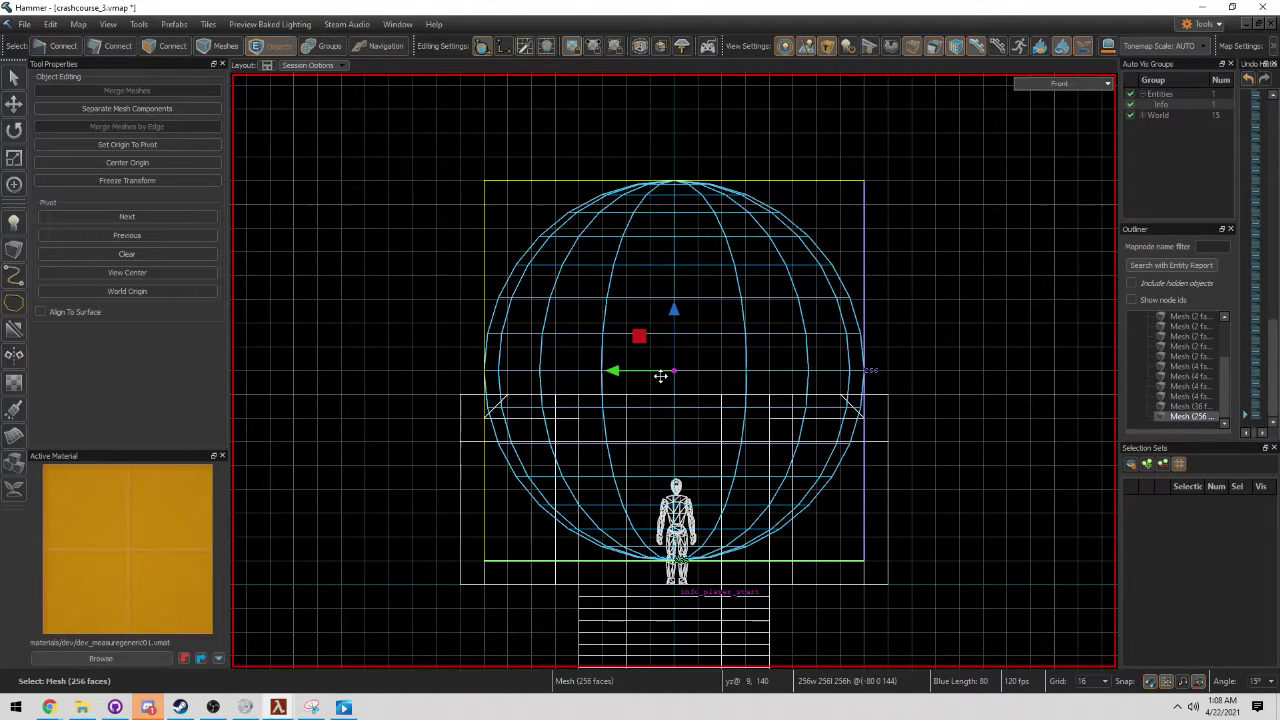
{"action": "key", "text": "shift+x"}
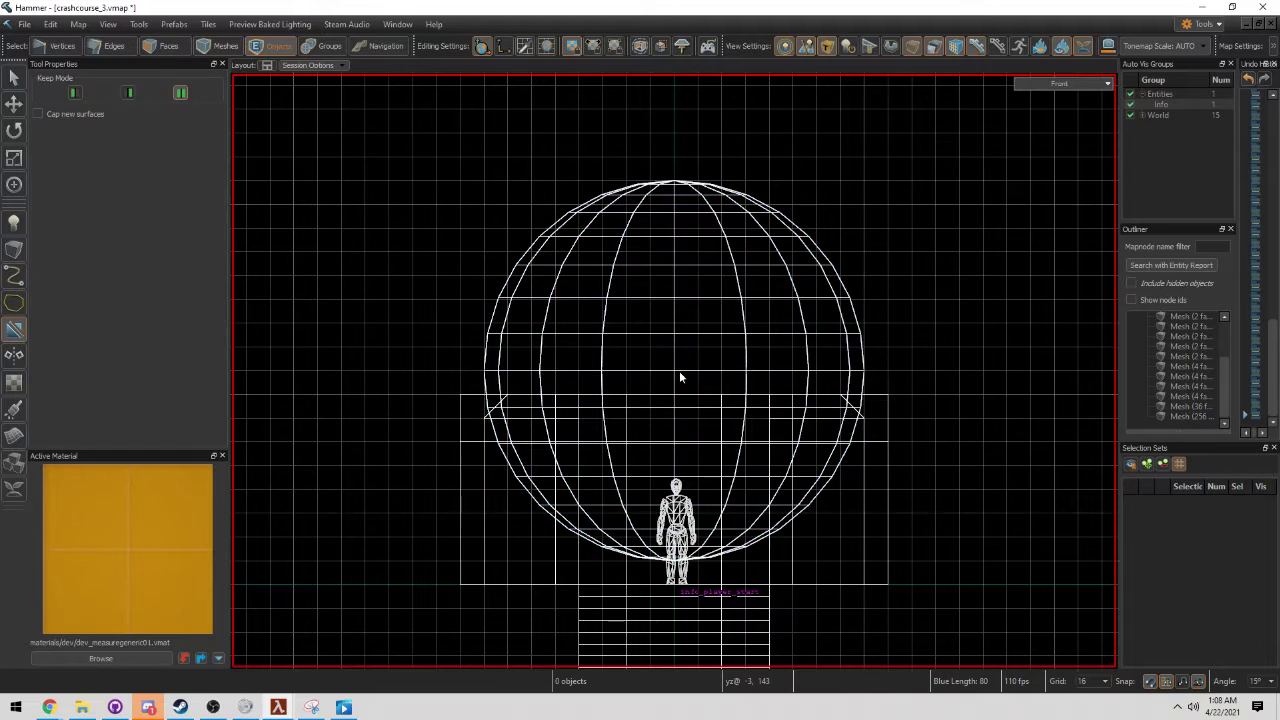
{"action": "left_click_drag", "start_coordinate": [553, 371], "coordinate": [614, 363]}
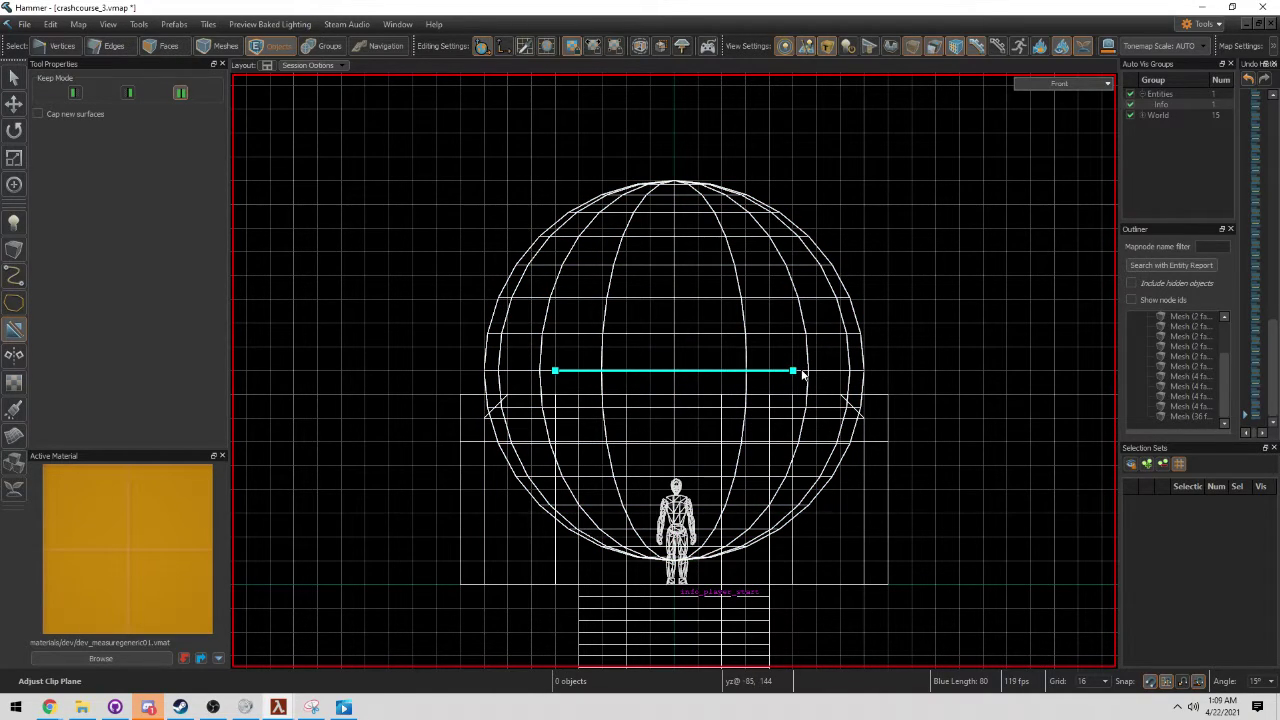
{"action": "left_click", "coordinate": [129, 94]}
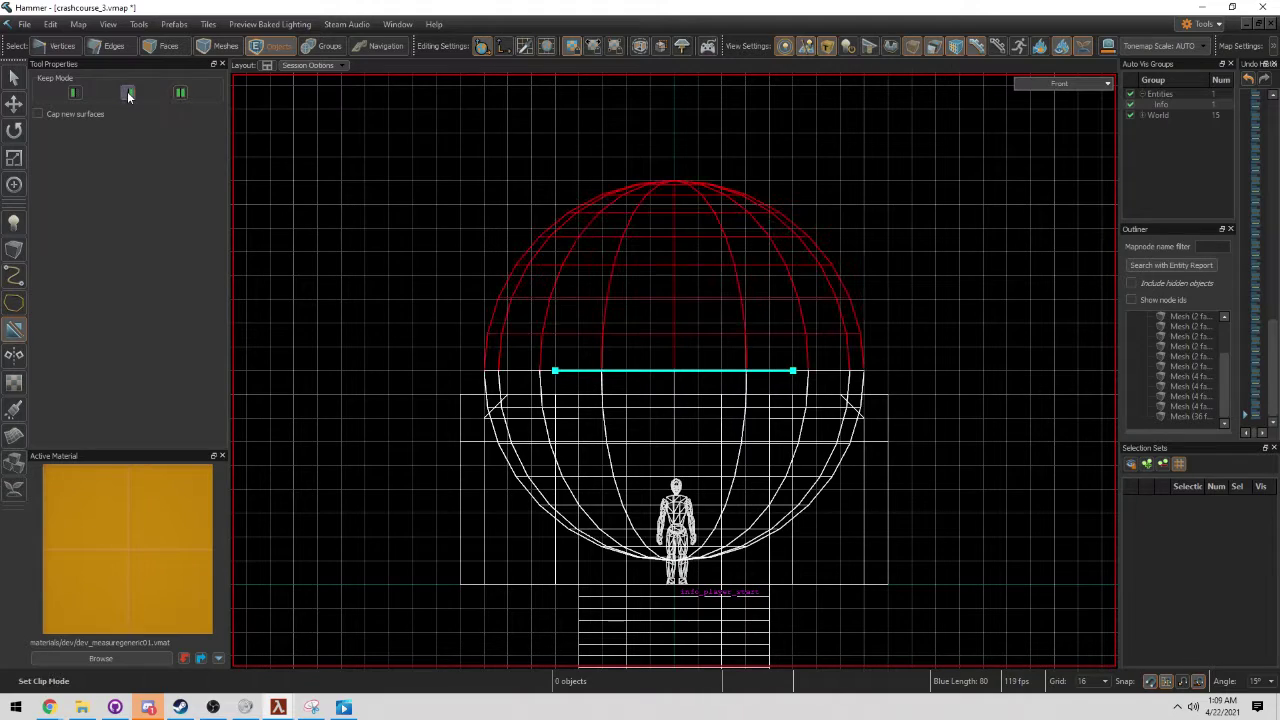
{"action": "left_click", "coordinate": [73, 94]}
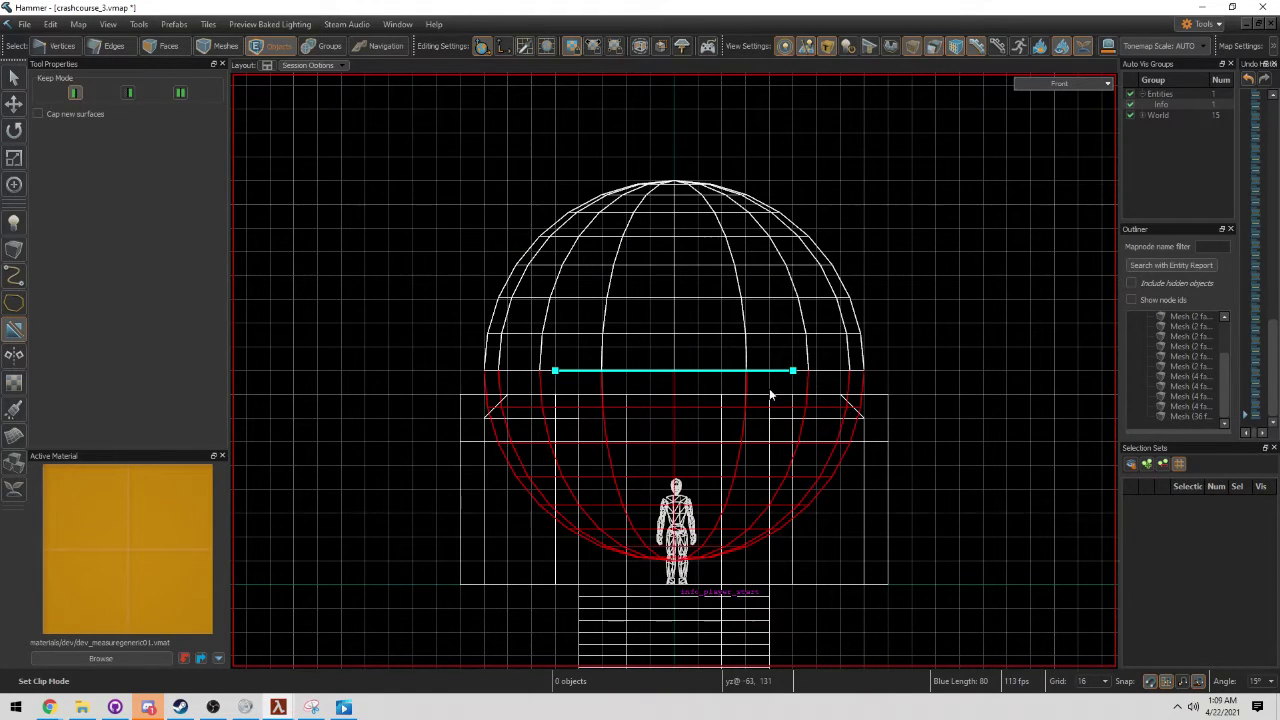
{"action": "key", "text": "Return"}
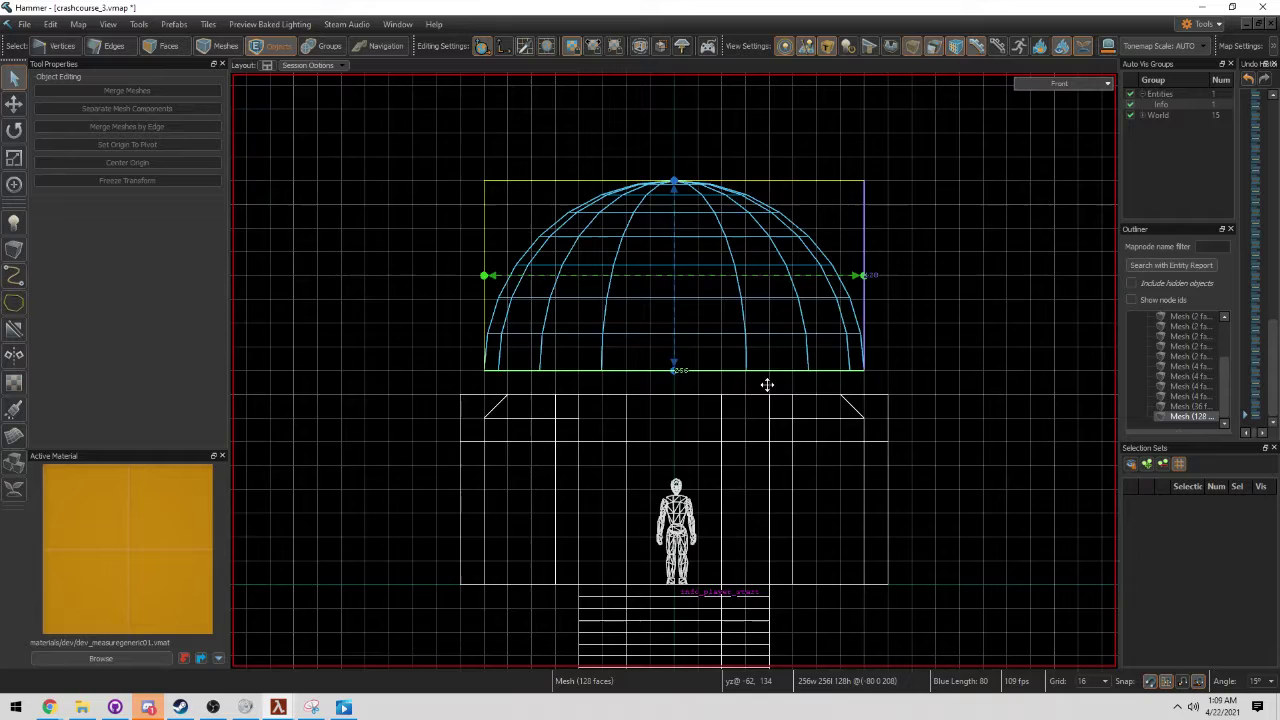
Step: Examine the dome above the room and its faces from several angles in the 3D view, and select the dome mesh
{"action": "key", "text": "F5"}
{"action": "key", "text": "z"}
{"action": "key", "text": "z"}
{"action": "key", "text": "Escape"}
{"action": "key", "text": "z"}
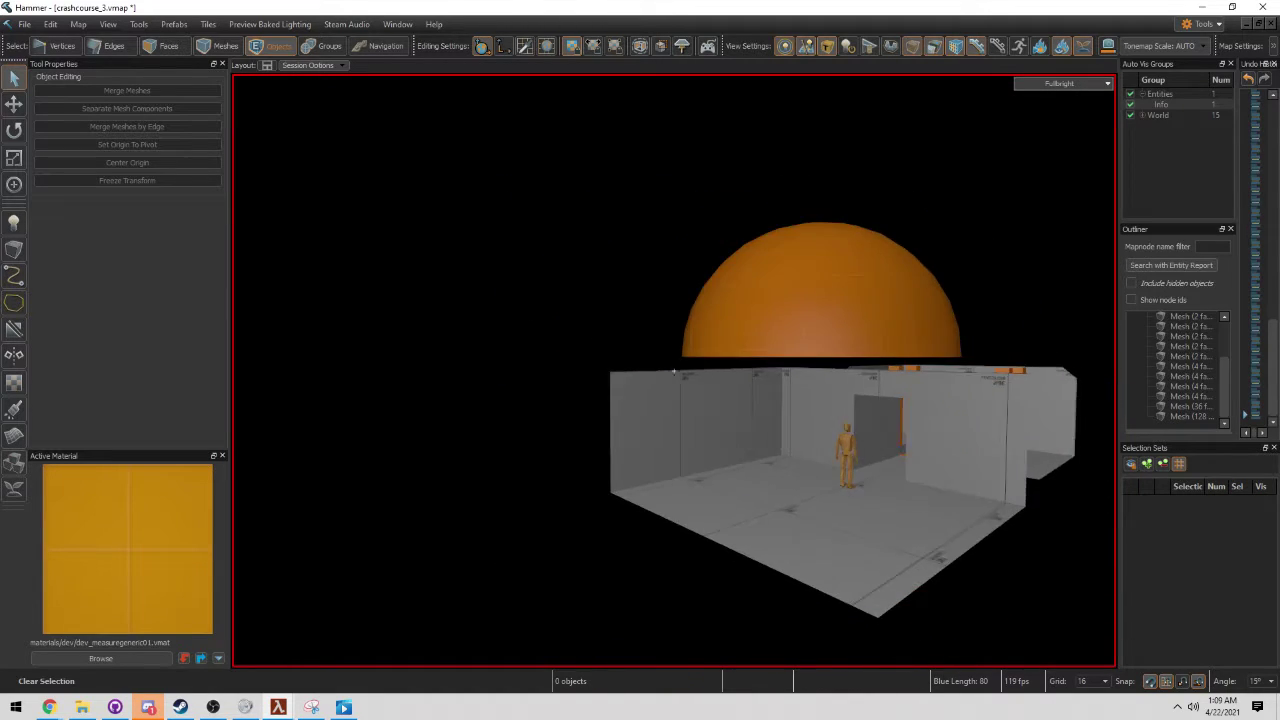
{"action": "key", "text": "w"}
{"action": "key", "text": "s"}
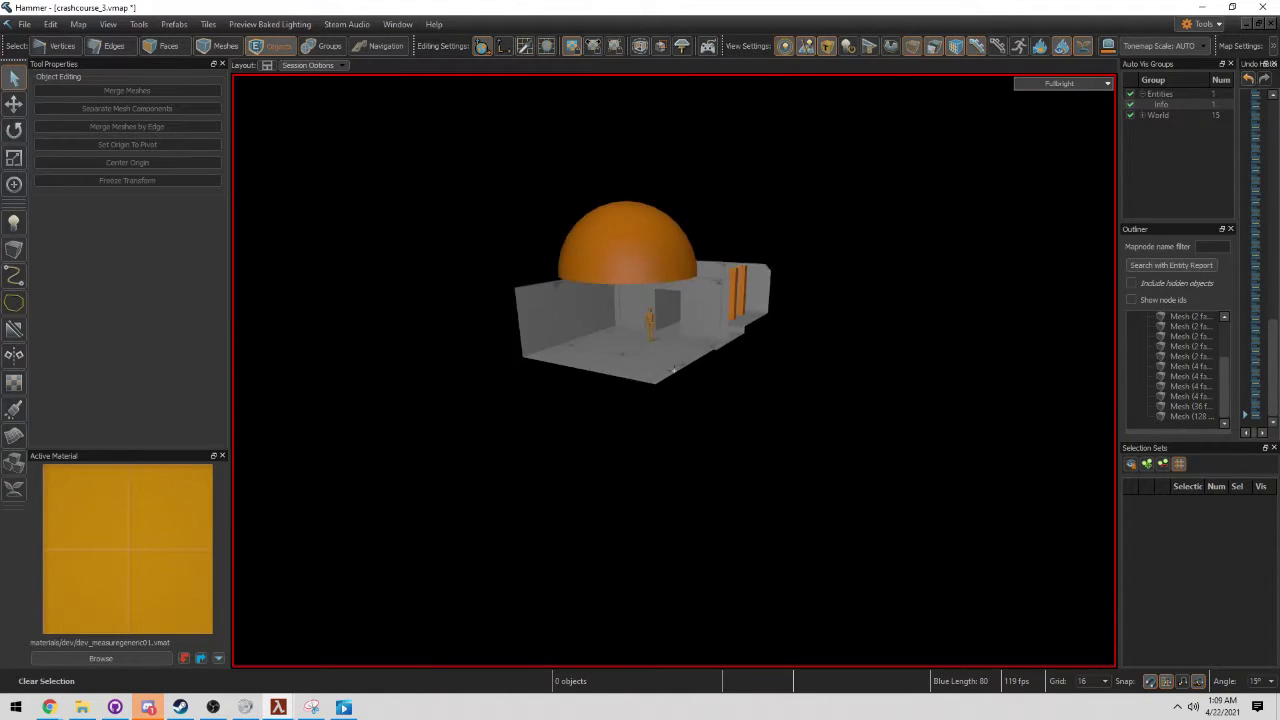
{"action": "scroll", "coordinate": [674, 372], "scroll_direction": "down", "scroll_amount": 4}
{"action": "scroll", "coordinate": [674, 372], "scroll_direction": "up", "scroll_amount": 10}
{"action": "scroll", "coordinate": [674, 372], "scroll_direction": "down", "scroll_amount": 3}
{"action": "scroll", "coordinate": [674, 372], "scroll_direction": "up", "scroll_amount": 5}
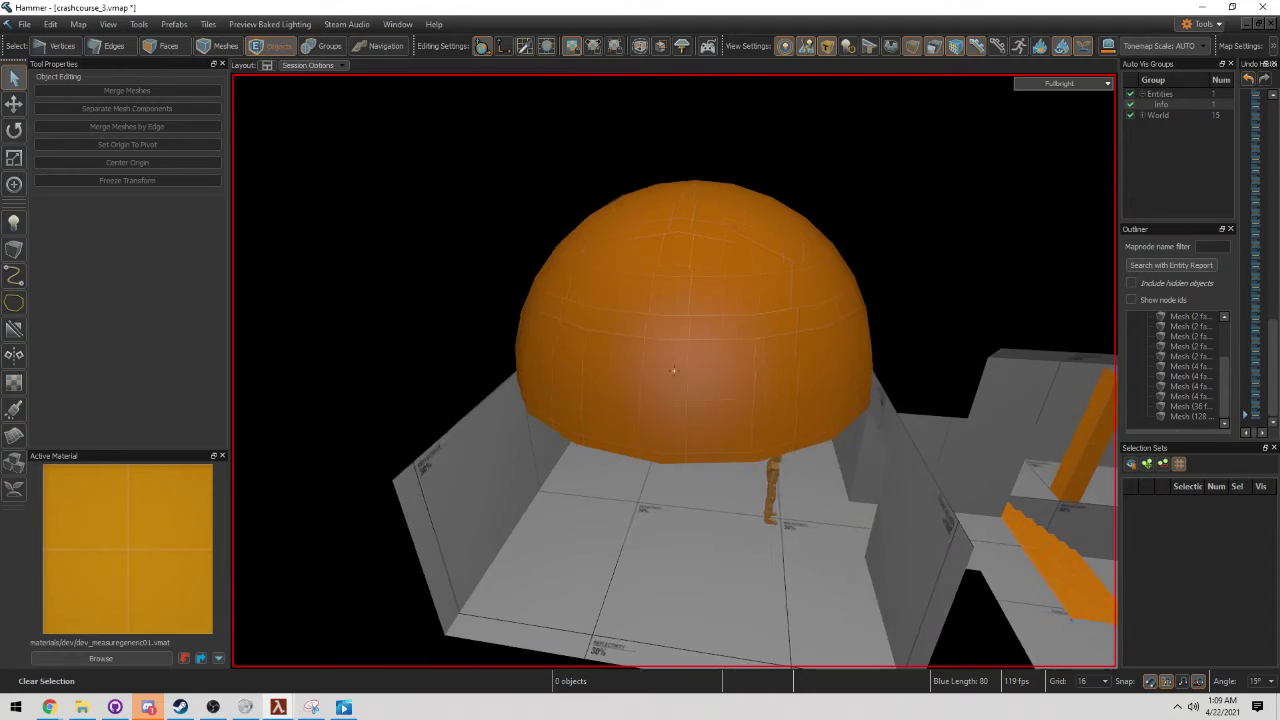
{"action": "key", "text": "3"}
{"action": "scroll", "coordinate": [697, 319], "scroll_direction": "up", "scroll_amount": 5}
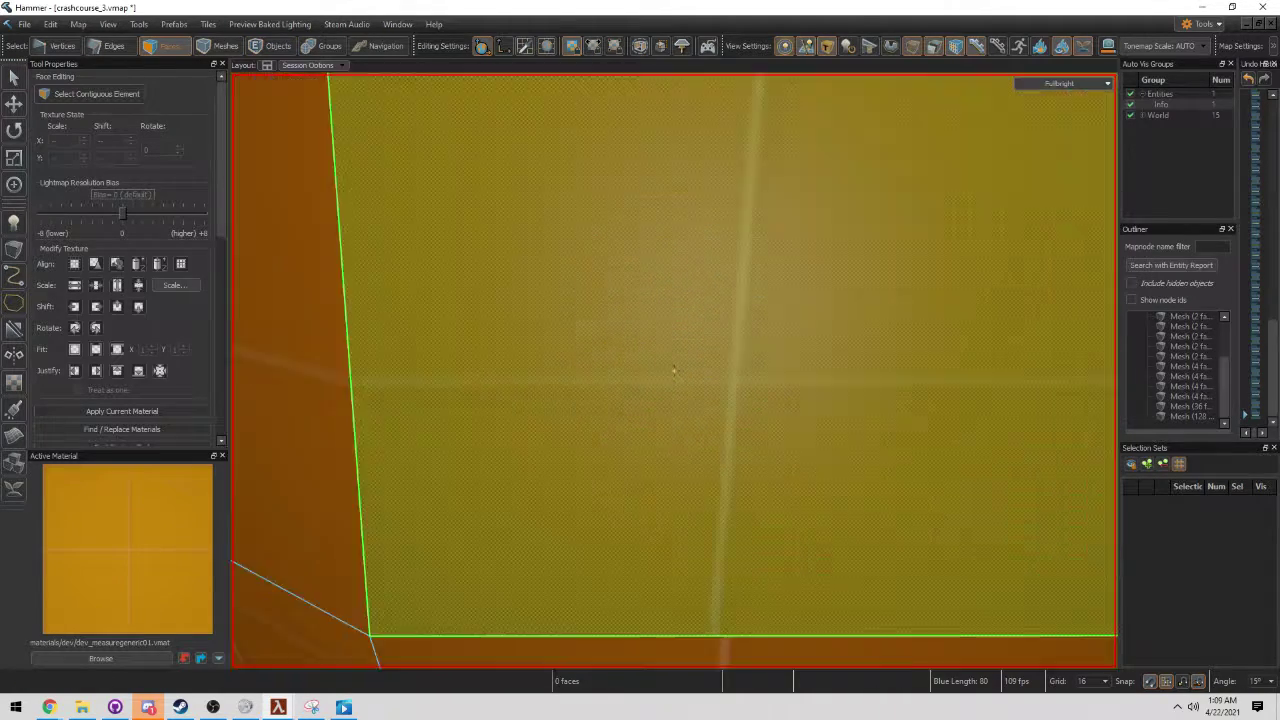
{"action": "scroll", "coordinate": [690, 263], "scroll_direction": "down", "scroll_amount": 8}
{"action": "key", "text": "5"}
{"action": "left_click", "coordinate": [755, 279]}
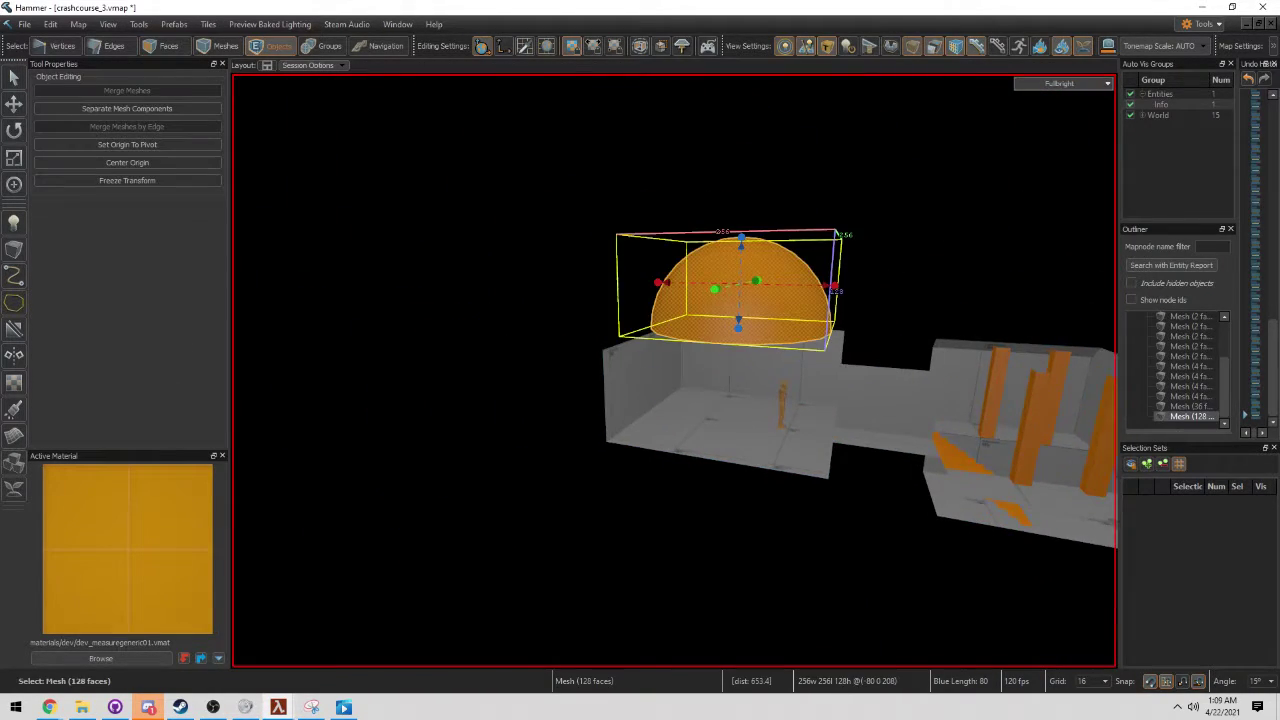
Step: Lower the dome mesh 16 units so its open base rests on top of the room
{"action": "scroll", "coordinate": [808, 284], "scroll_direction": "up", "scroll_amount": 2}
{"action": "key", "text": "3"}
{"action": "scroll", "coordinate": [739, 333], "scroll_direction": "up", "scroll_amount": 8}
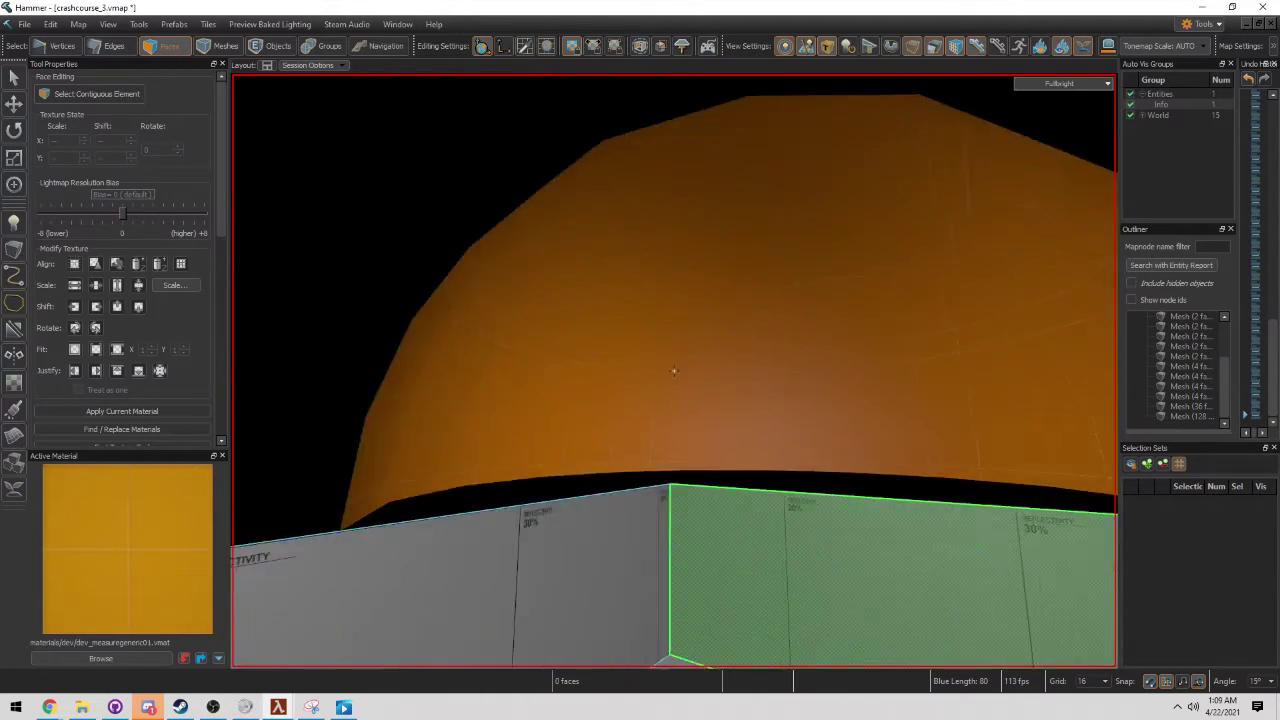
{"action": "scroll", "coordinate": [741, 336], "scroll_direction": "down", "scroll_amount": 8}
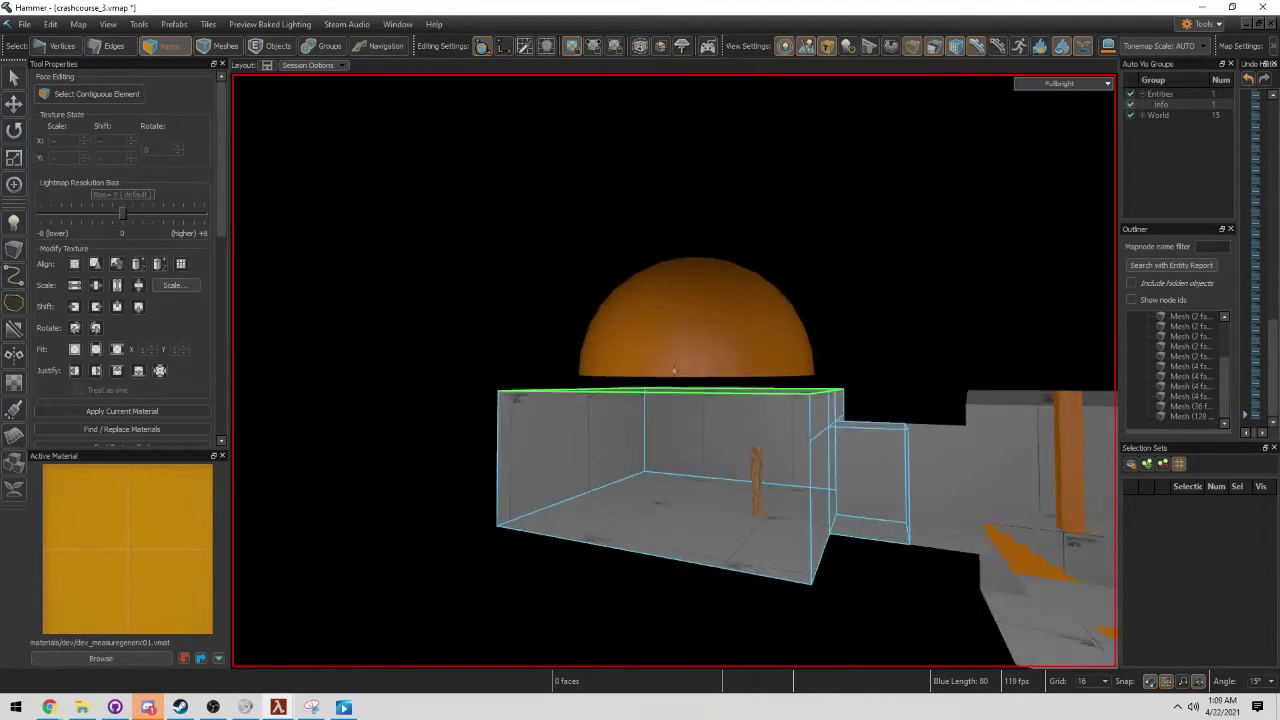
{"action": "key", "text": "5"}
{"action": "left_click", "coordinate": [736, 355]}
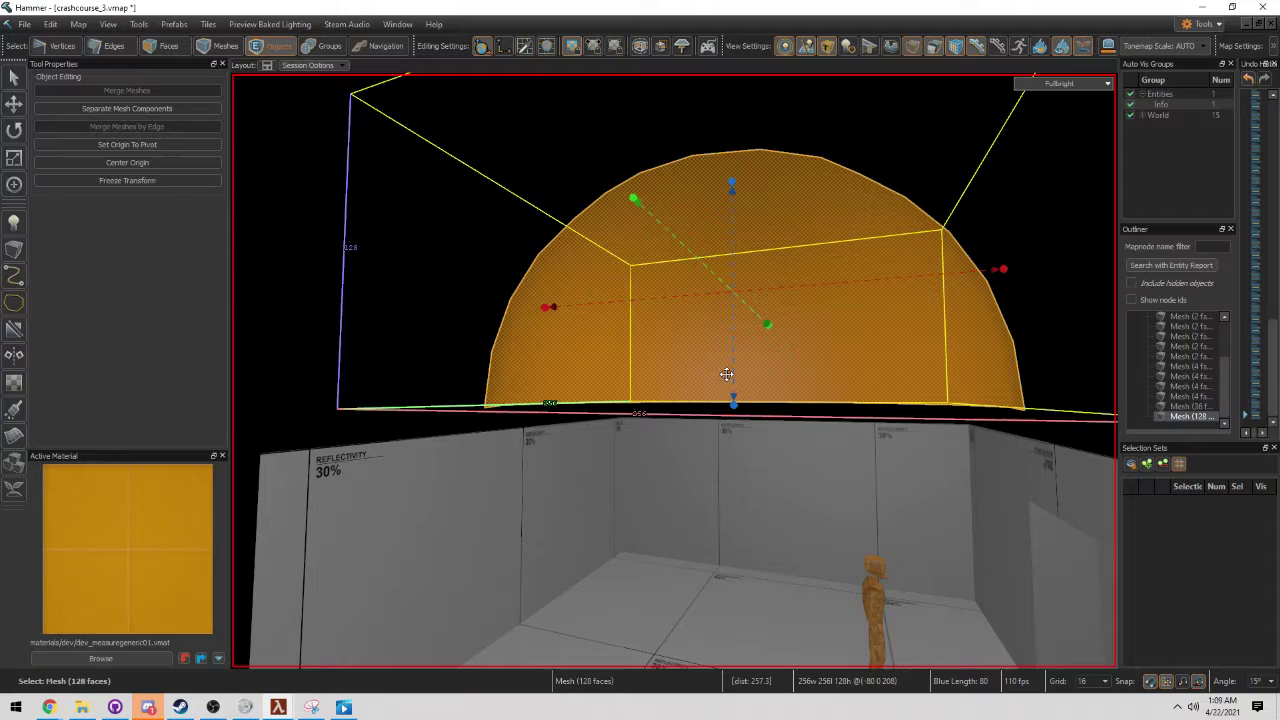
{"action": "scroll", "coordinate": [738, 312], "scroll_direction": "up", "scroll_amount": 8}
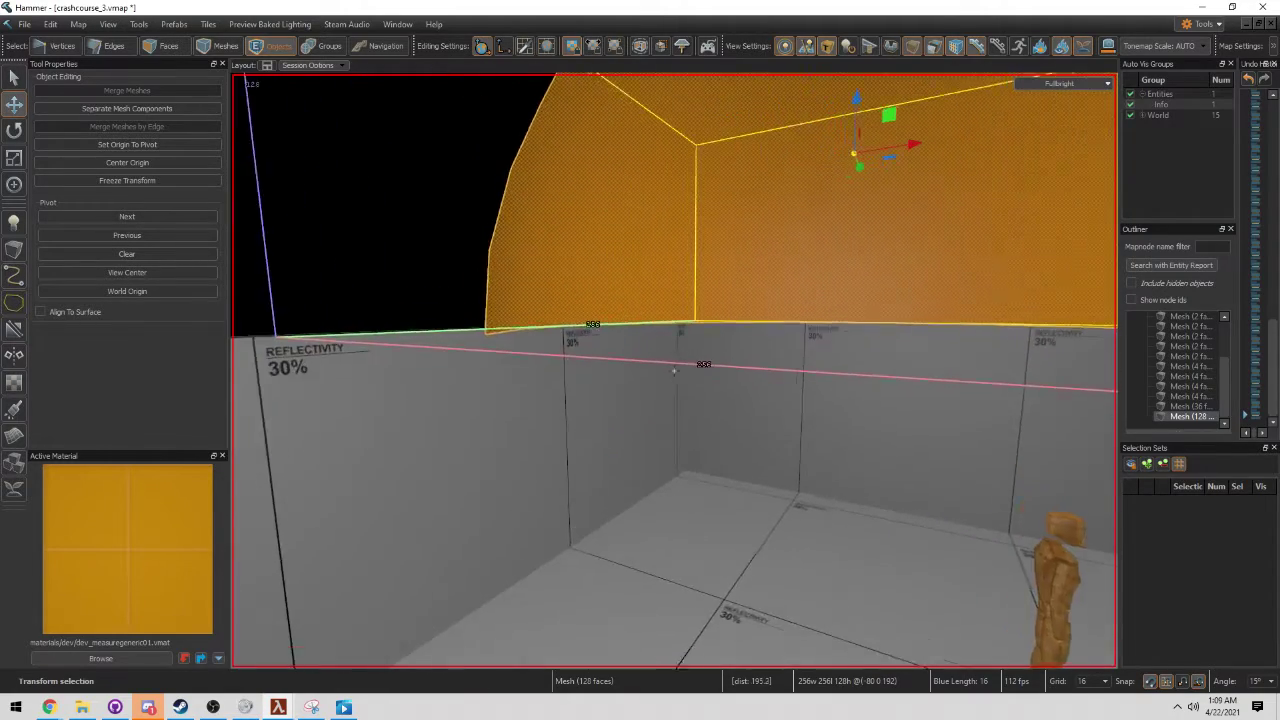
Step: Delete the room's ceiling face beneath the dome to open the room into it
{"action": "key", "text": "s"}
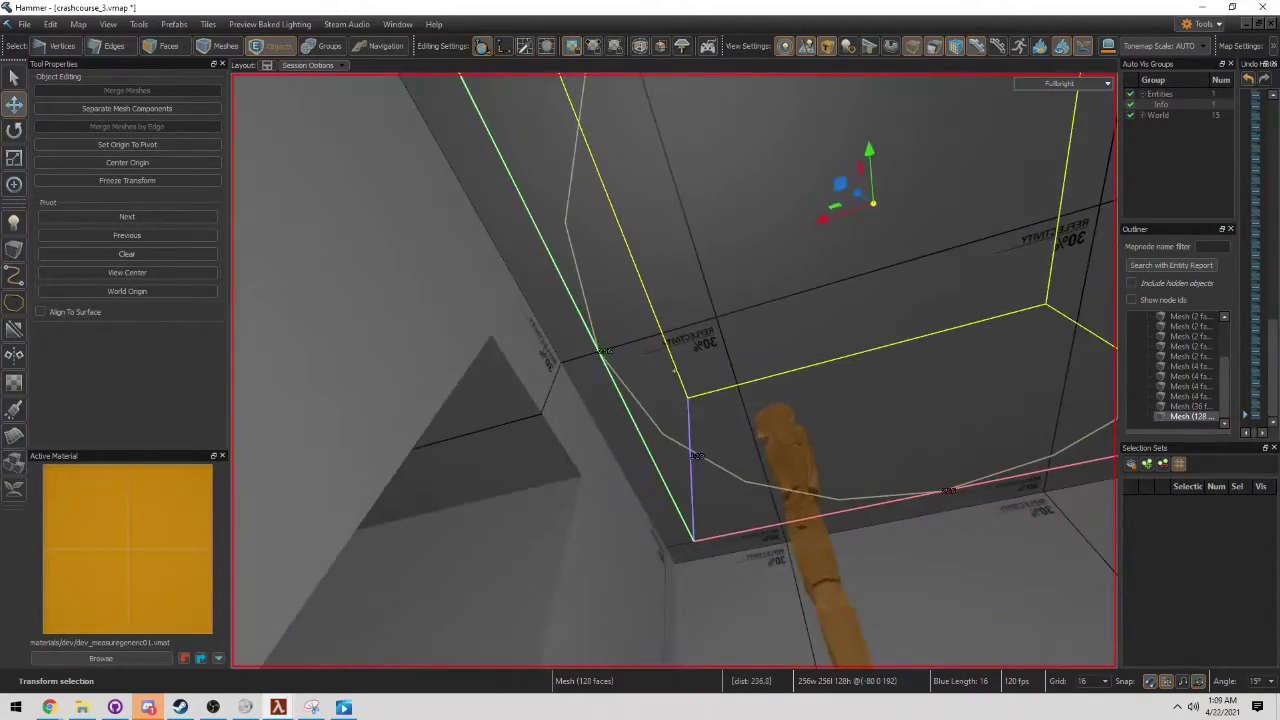
{"action": "right_click_drag", "start_coordinate": [673, 371], "coordinate": [697, 466]}
{"action": "key", "text": "3"}
{"action": "left_click", "coordinate": [698, 463]}
{"action": "key", "text": "Delete"}
{"action": "left_click", "coordinate": [697, 466]}
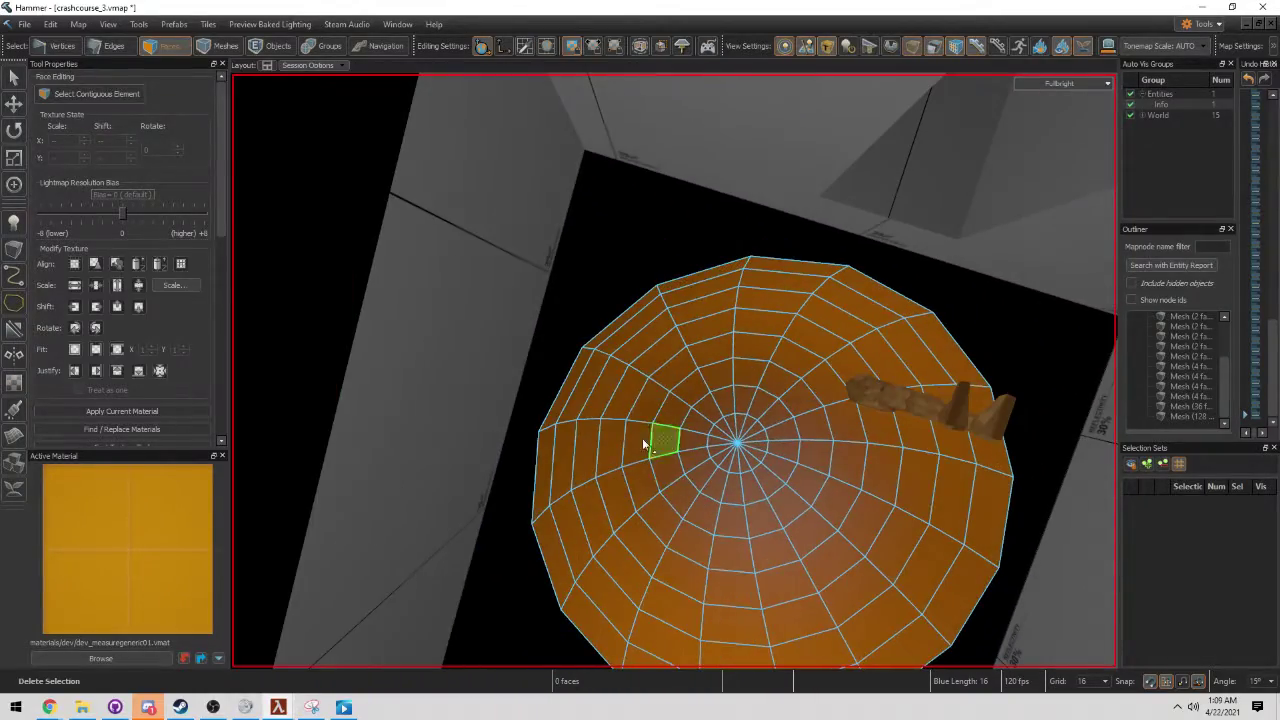
Step: Select the edge loop around the dome's open rim and extrude it outward horizontally at a scale of 1.25
{"action": "key", "text": "2"}
{"action": "double_click", "coordinate": [640, 305]}
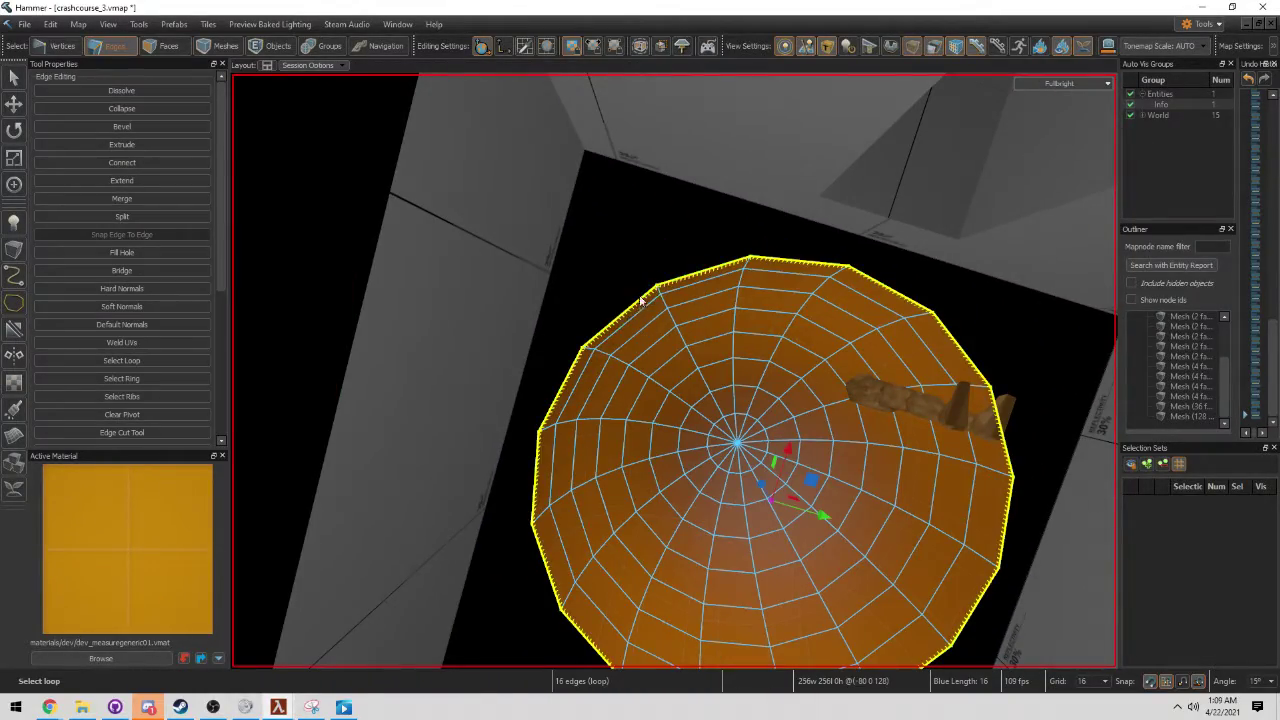
{"action": "right_click_drag", "start_coordinate": [1054, 476], "coordinate": [1023, 534]}
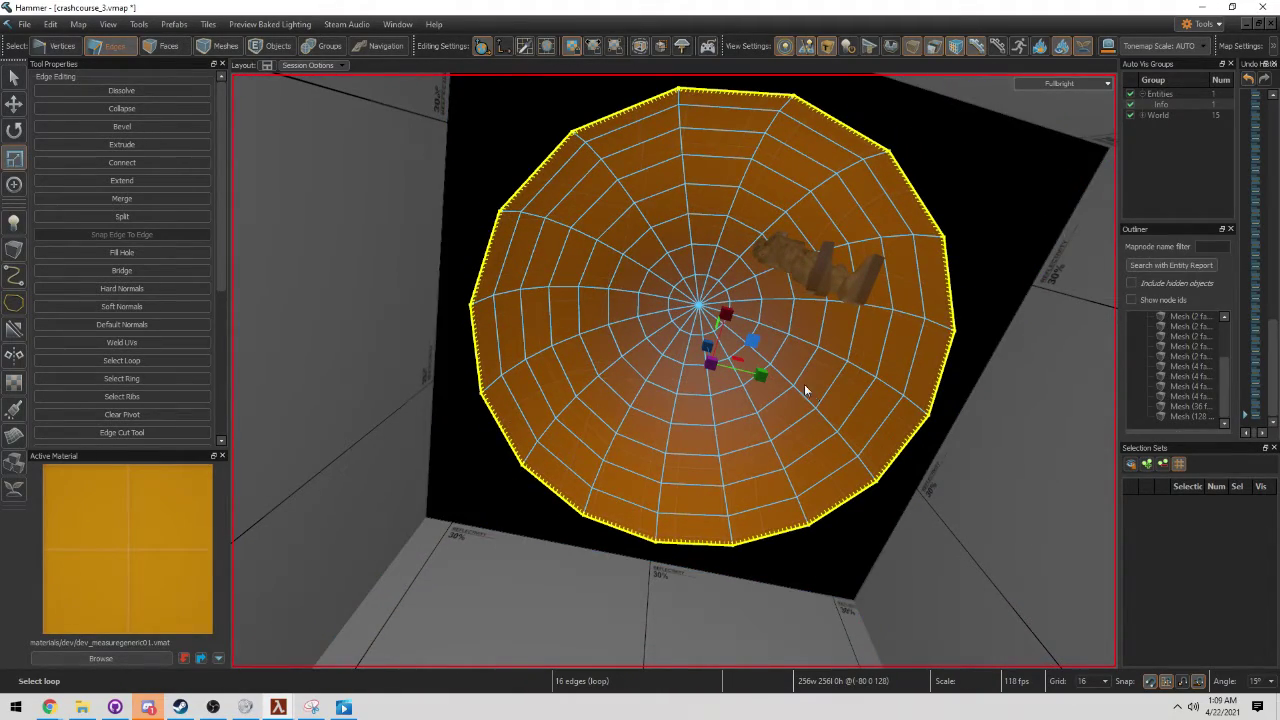
{"action": "right_click_drag", "start_coordinate": [755, 346], "coordinate": [744, 386]}
{"action": "right_click_drag", "start_coordinate": [677, 499], "coordinate": [706, 388]}
{"action": "left_click_drag", "start_coordinate": [712, 378], "coordinate": [719, 380], "text": "shift"}
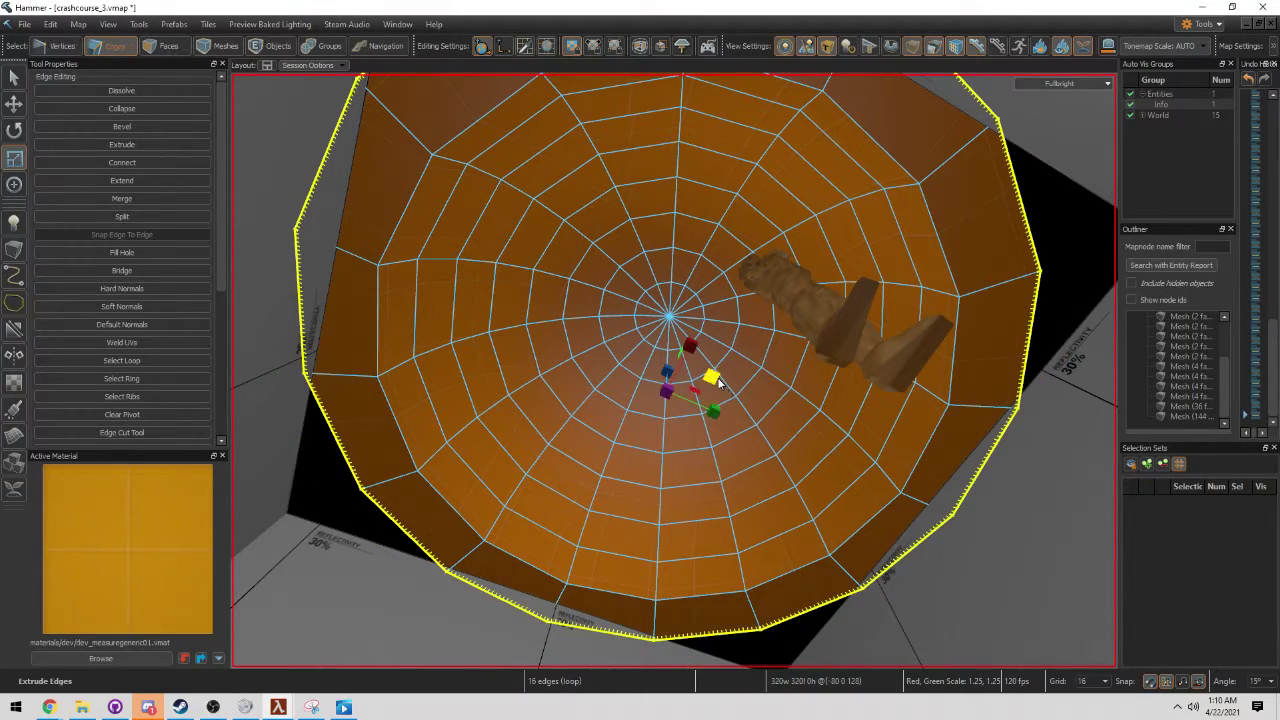
Step: Move the middle outer rim vertex beyond the side wall inward 16 units, in line with the wall's upper edge
{"action": "right_click_drag", "start_coordinate": [719, 382], "coordinate": [674, 371]}
{"action": "right_click_drag", "start_coordinate": [641, 419], "coordinate": [675, 371]}
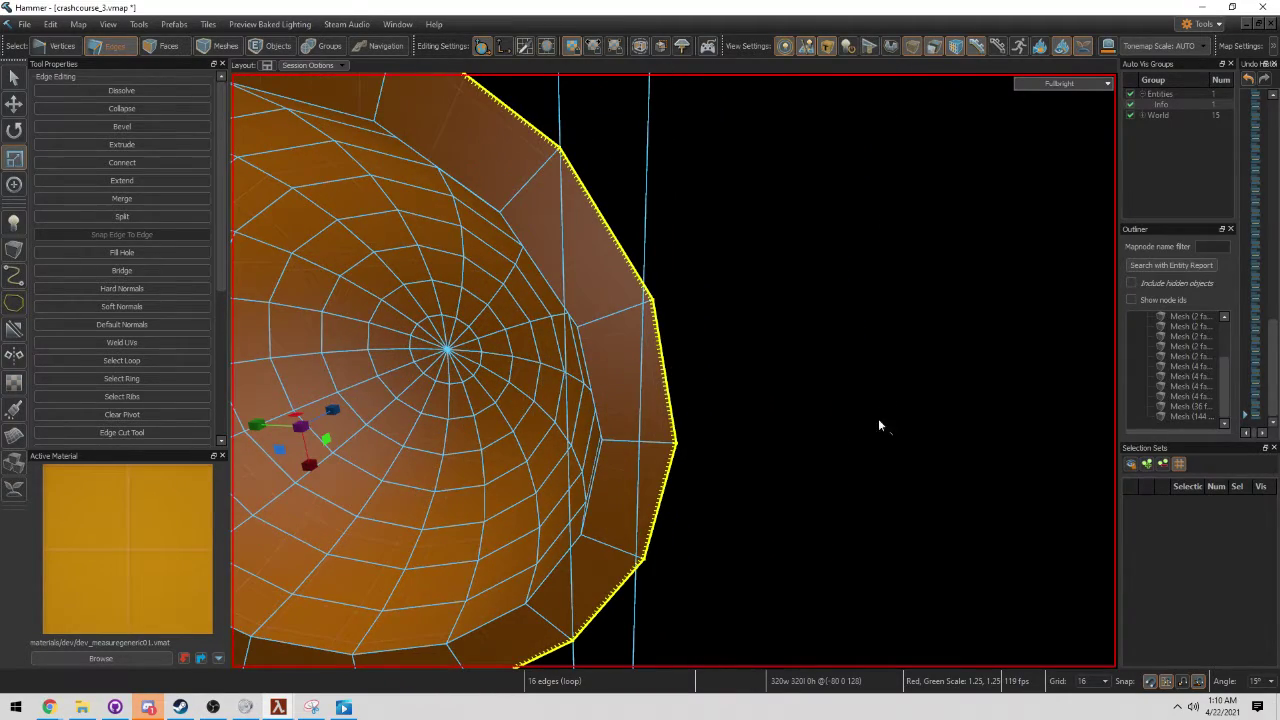
{"action": "key", "text": "1"}
{"action": "left_click", "coordinate": [680, 445]}
{"action": "key", "text": "a"}
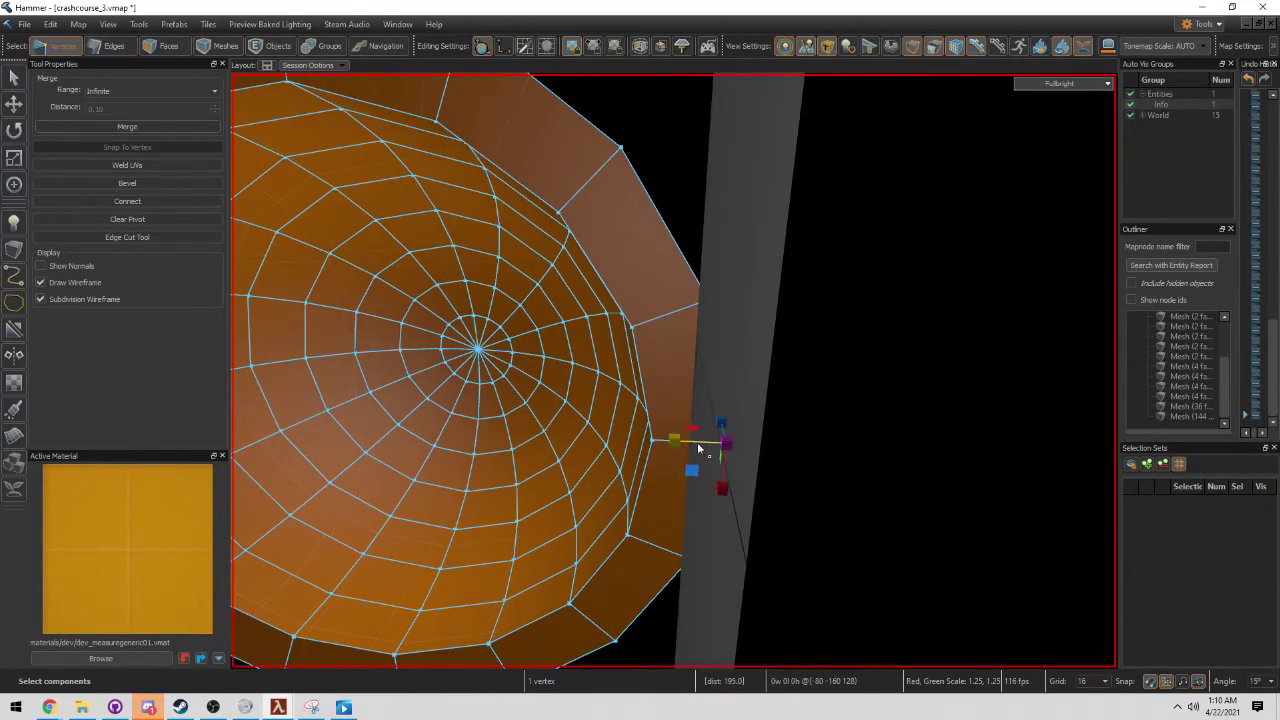
{"action": "key", "text": "t"}
{"action": "key", "text": "w"}
{"action": "key", "text": "s"}
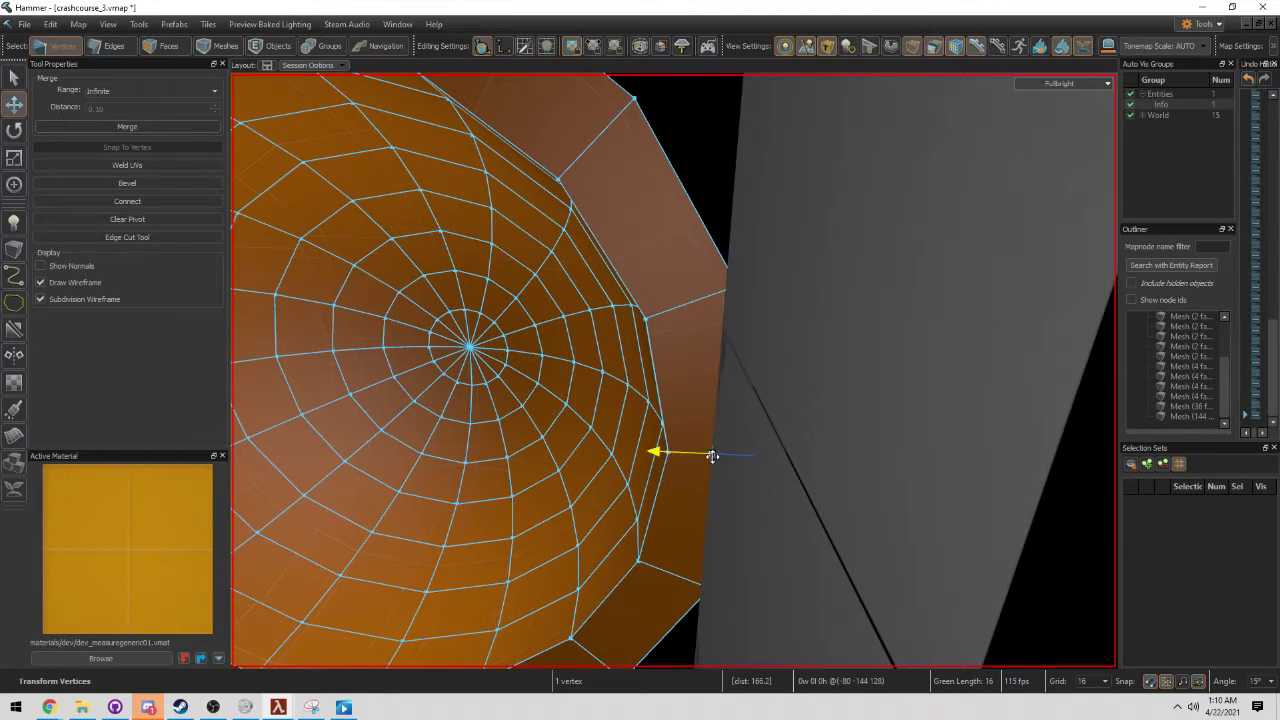
Step: Align the neighbouring rim vertex with the same wall and pull the following vertex into the room corner at -224, -144, 128
{"action": "middle_click_drag", "start_coordinate": [725, 348], "coordinate": [695, 256]}
{"action": "left_click", "coordinate": [650, 270]}
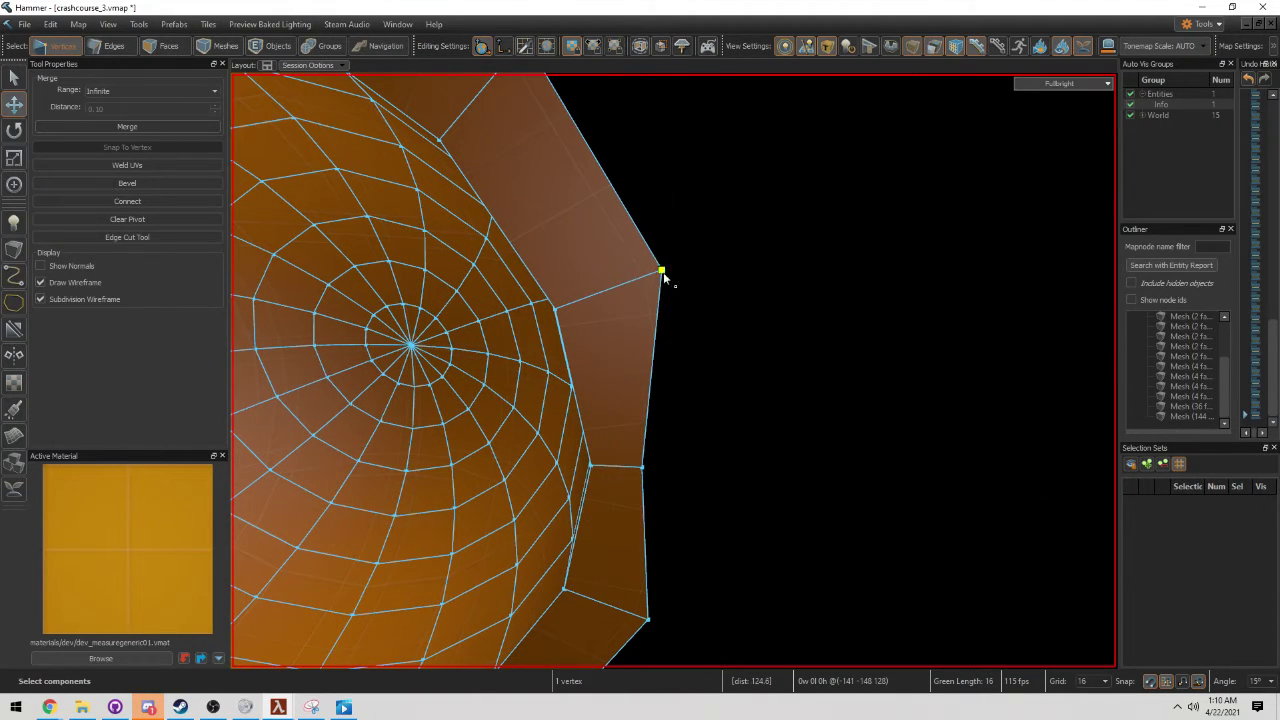
{"action": "key", "text": "s"}
{"action": "left_click", "coordinate": [707, 218]}
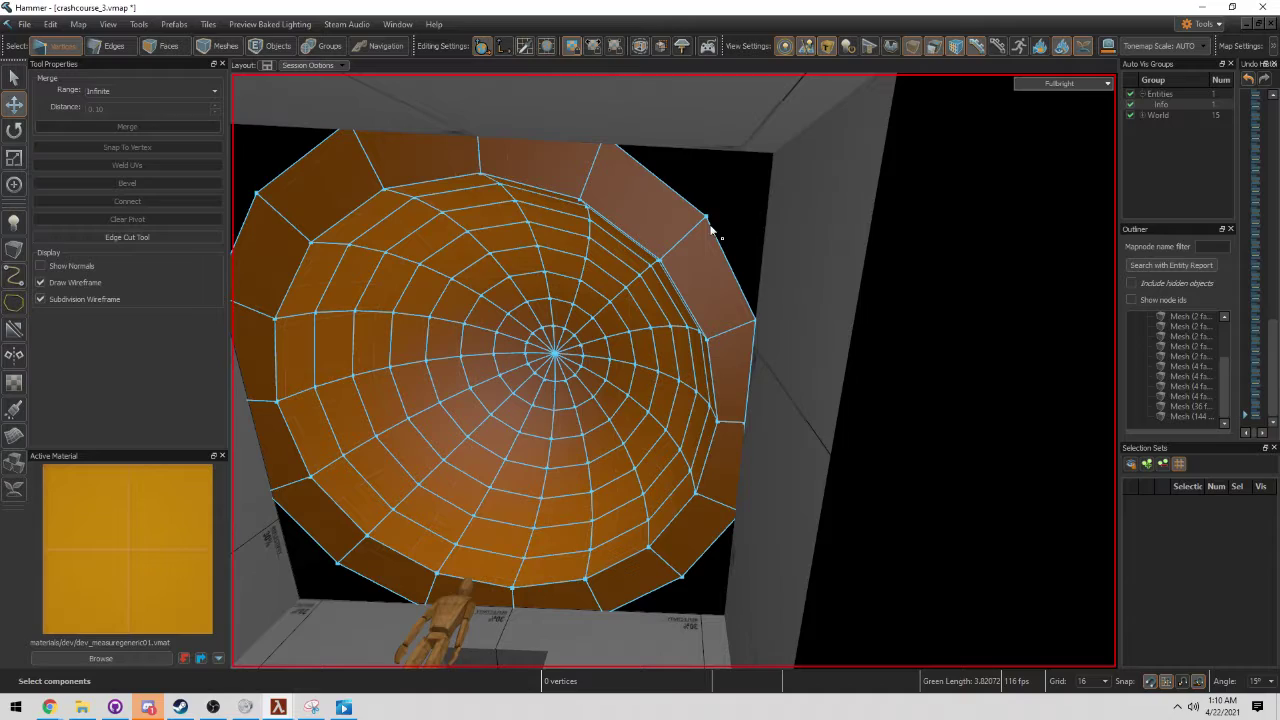
{"action": "left_click_drag", "start_coordinate": [672, 253], "coordinate": [764, 156]}
{"action": "key", "text": "z"}
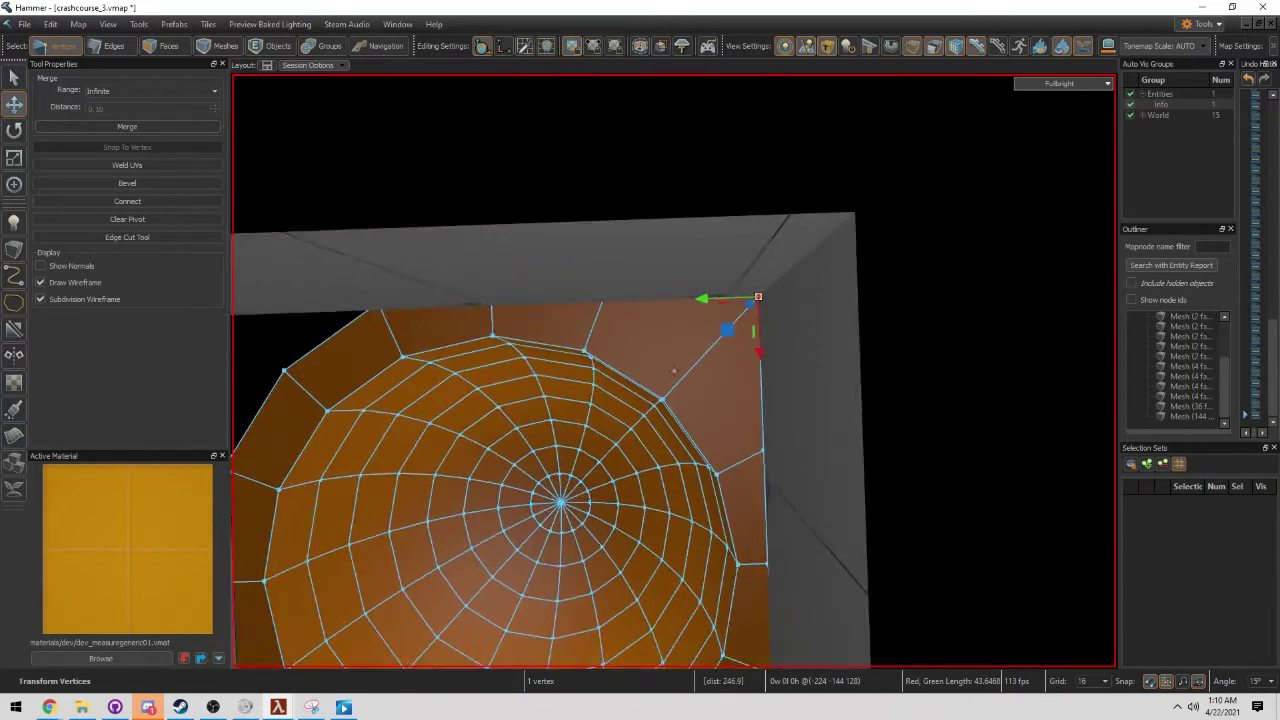
Step: Align the rim vertex on the wall's other half with its edge and pull the next one into the corner at 64, -144, 128
{"action": "key", "text": "w"}
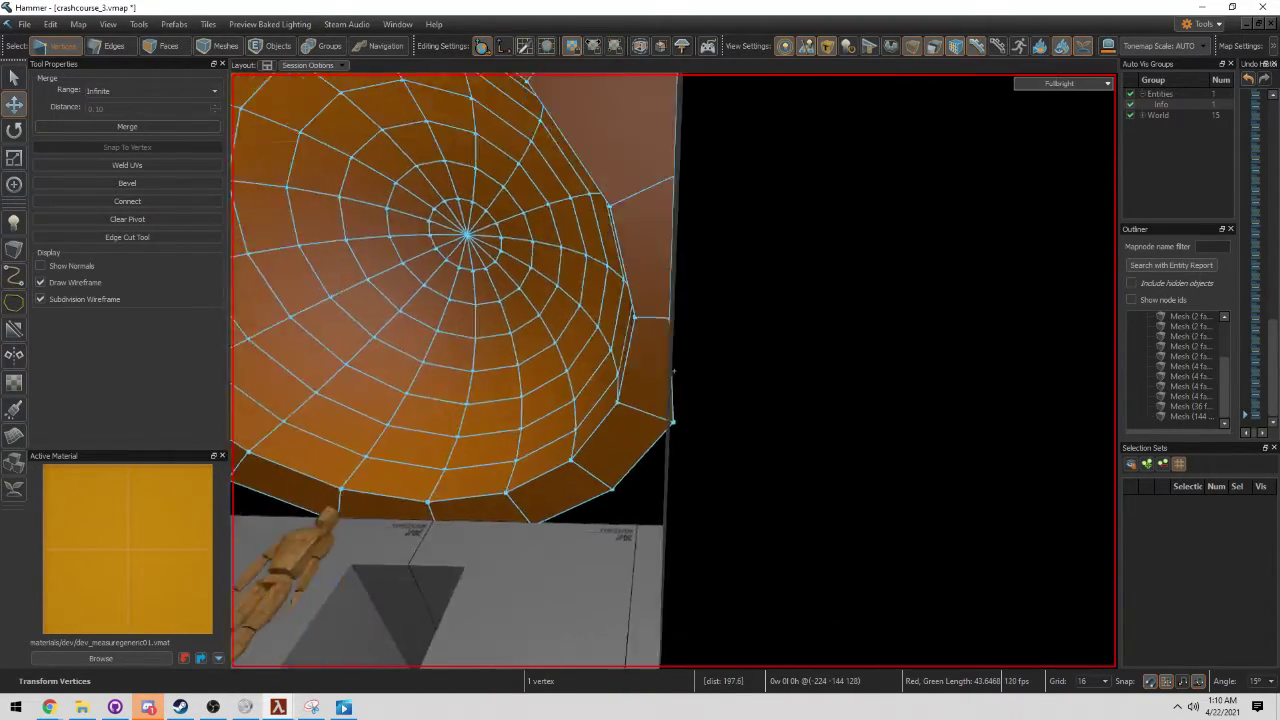
{"action": "key", "text": "z"}
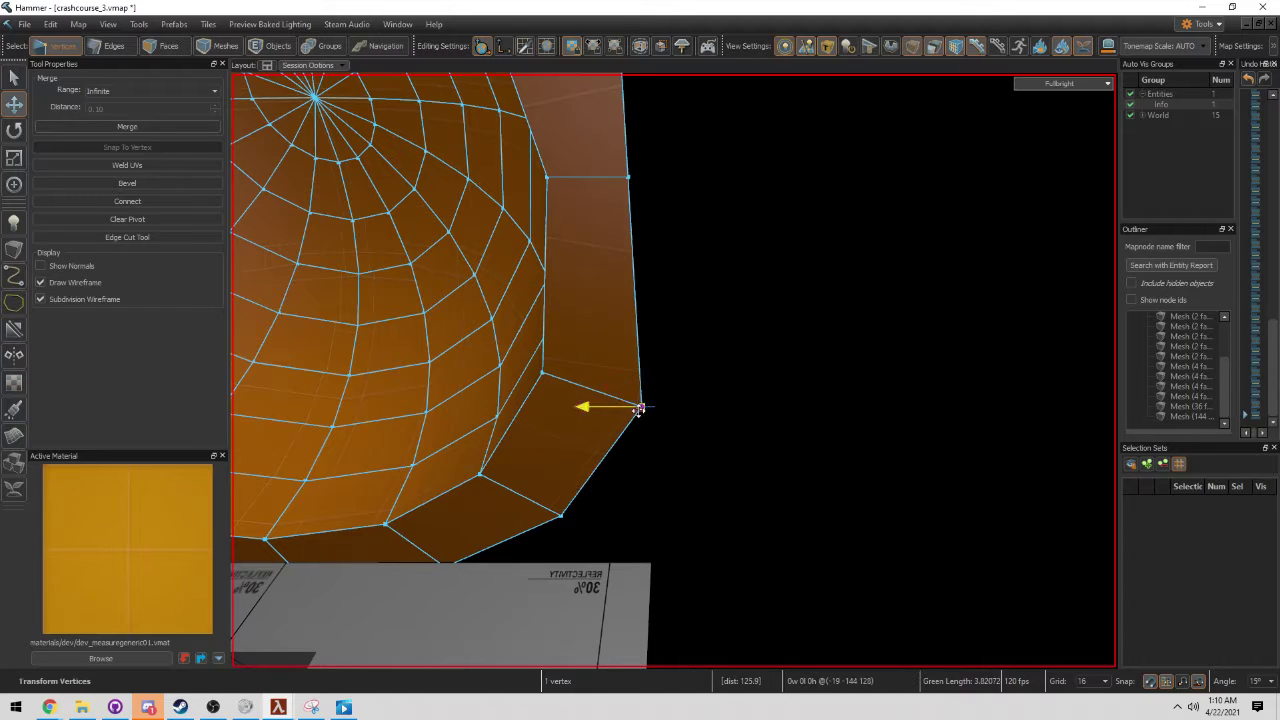
{"action": "left_click", "coordinate": [564, 512]}
{"action": "left_click", "coordinate": [563, 517]}
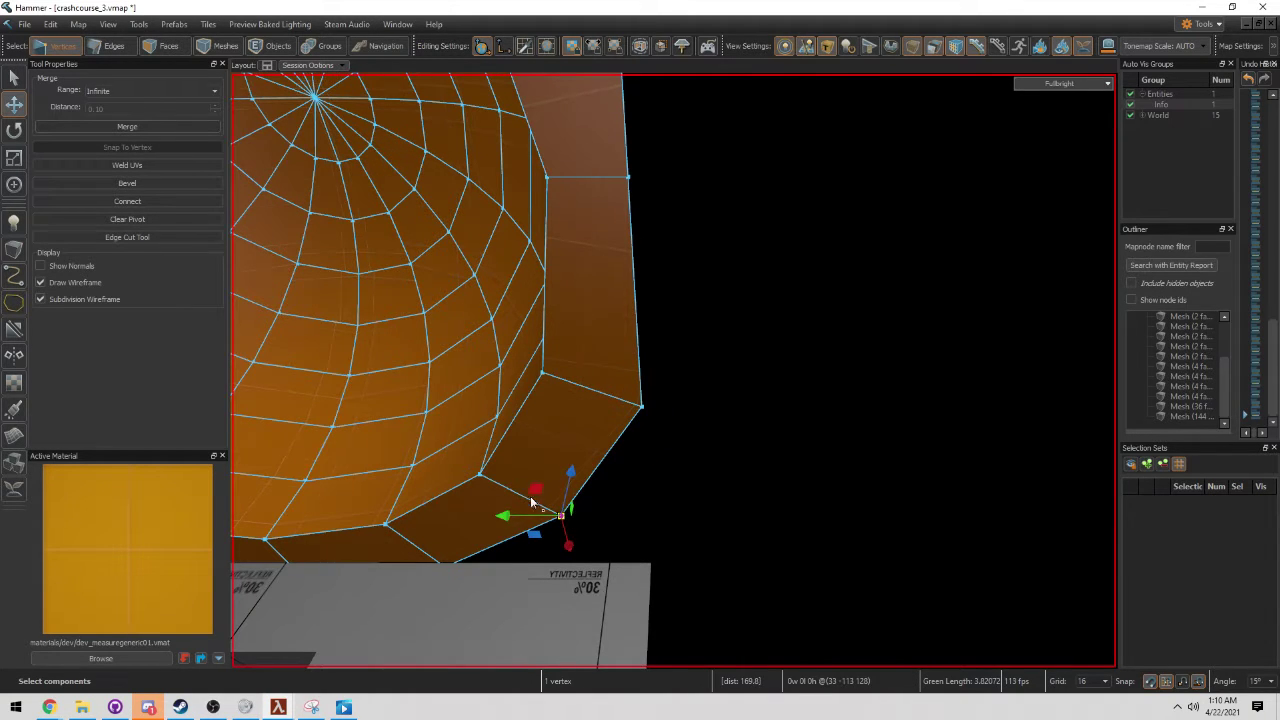
{"action": "key", "text": "z"}
{"action": "key", "text": "w"}
{"action": "middle_click_drag", "start_coordinate": [673, 370], "coordinate": [558, 487]}
{"action": "left_click_drag", "start_coordinate": [528, 388], "coordinate": [659, 453]}
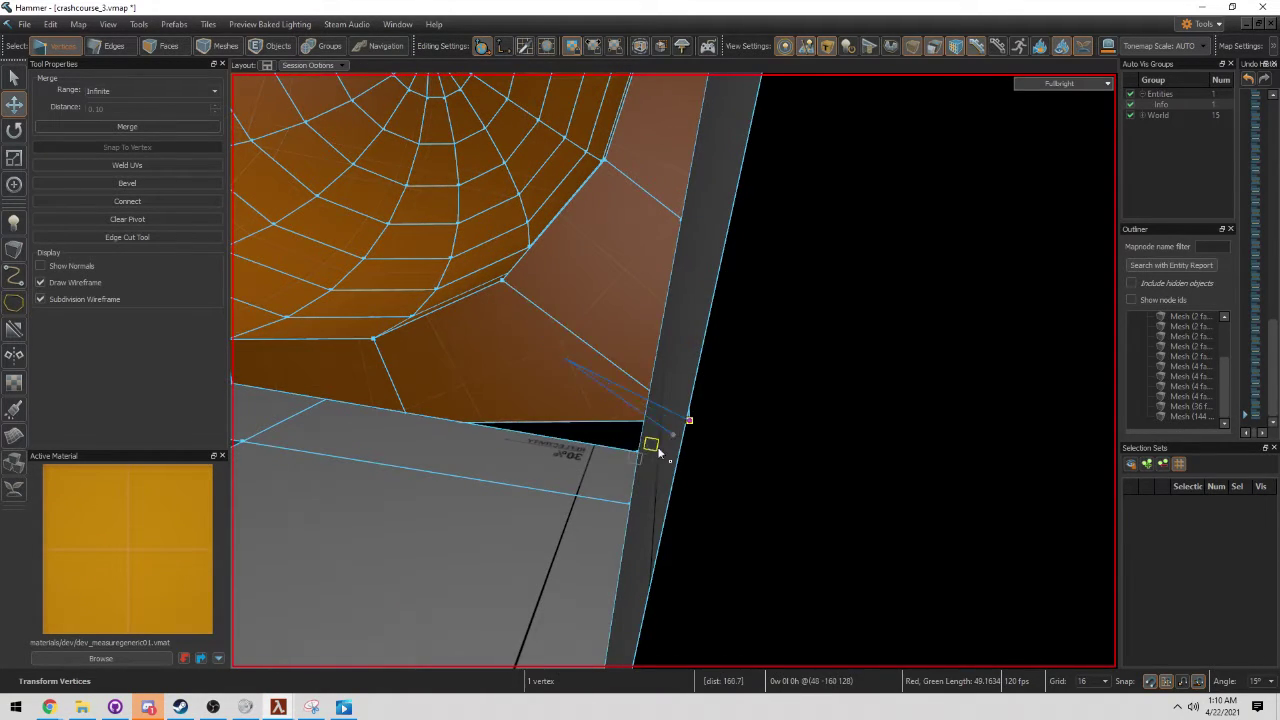
{"action": "middle_click_drag", "start_coordinate": [638, 463], "coordinate": [673, 371]}
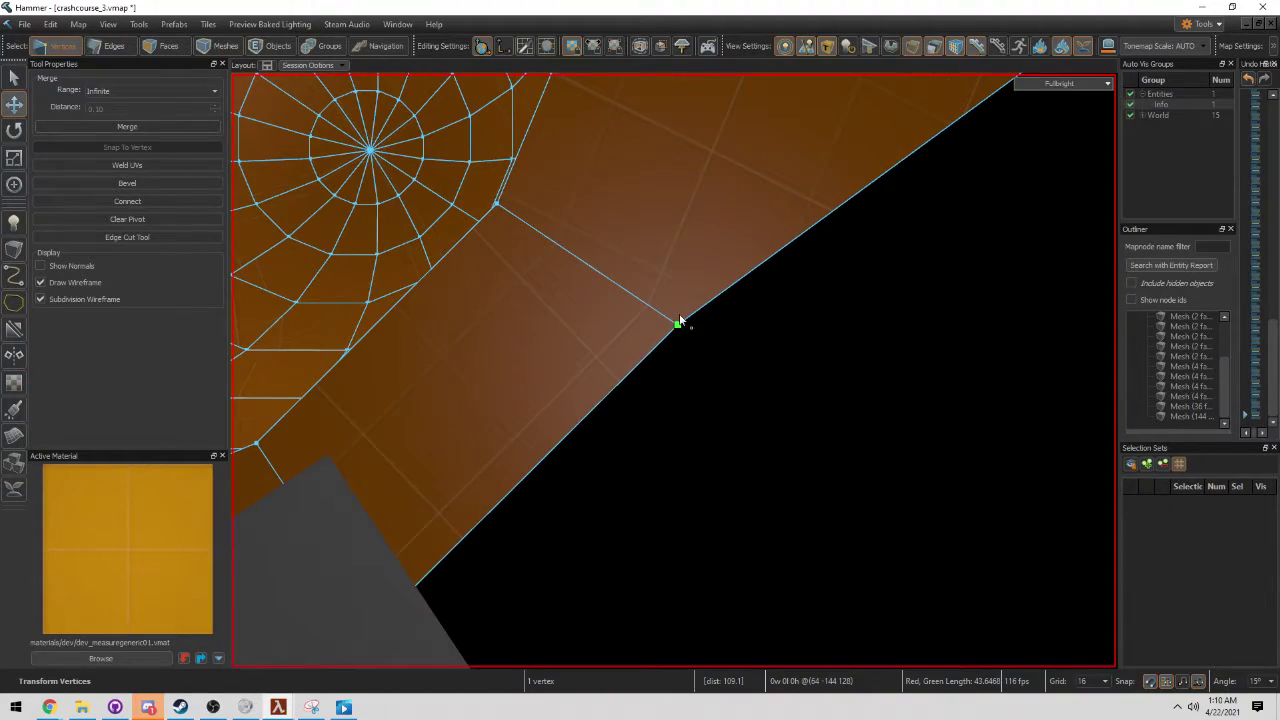
Step: Move the three outer rim vertices above the corridor wall inward to its upper edge, the middle one by 16 units
{"action": "right_click_drag", "start_coordinate": [678, 335], "coordinate": [674, 369]}
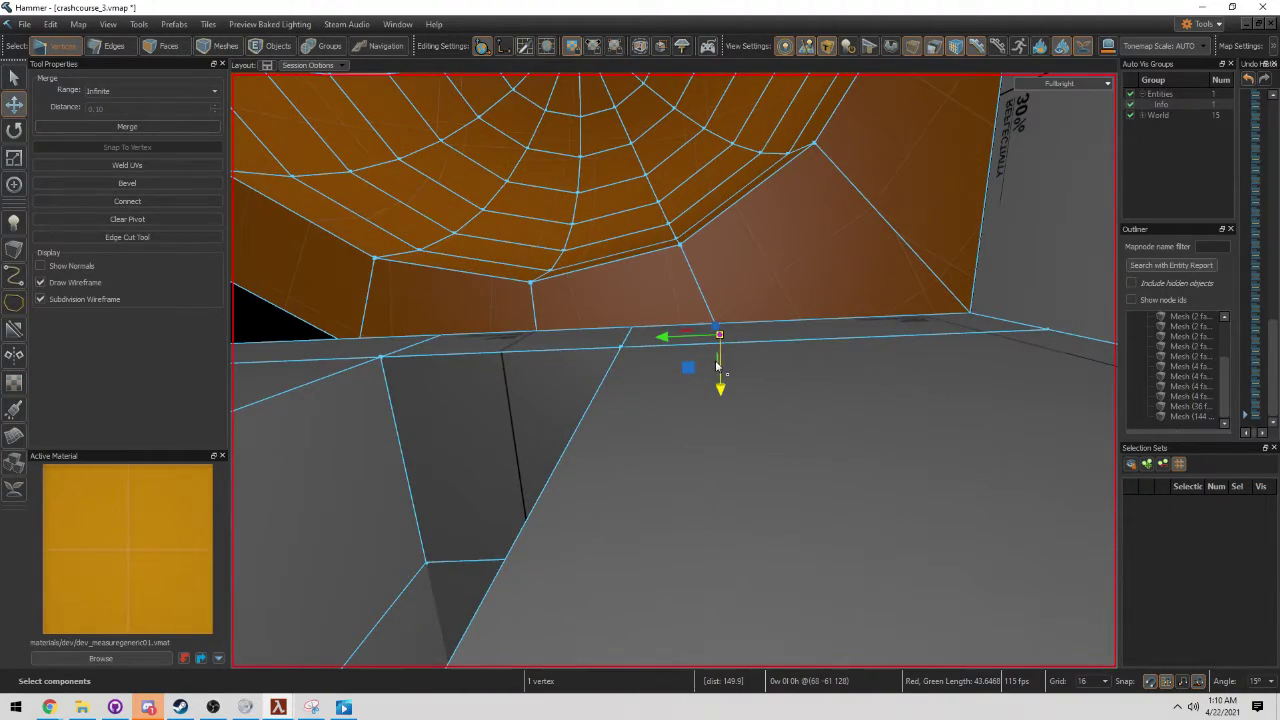
{"action": "right_click_drag", "start_coordinate": [722, 328], "coordinate": [674, 370]}
{"action": "scroll", "coordinate": [765, 428], "scroll_direction": "down", "scroll_amount": 8}
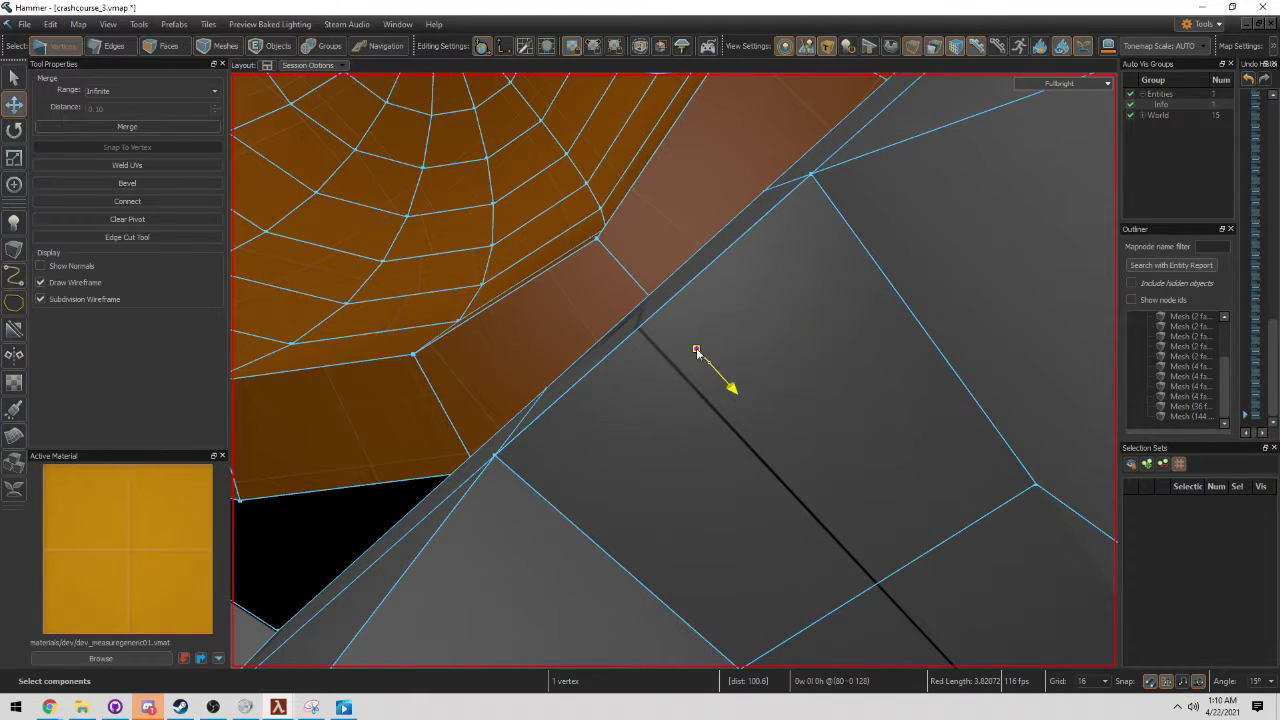
{"action": "scroll", "coordinate": [660, 325], "scroll_direction": "up", "scroll_amount": 8}
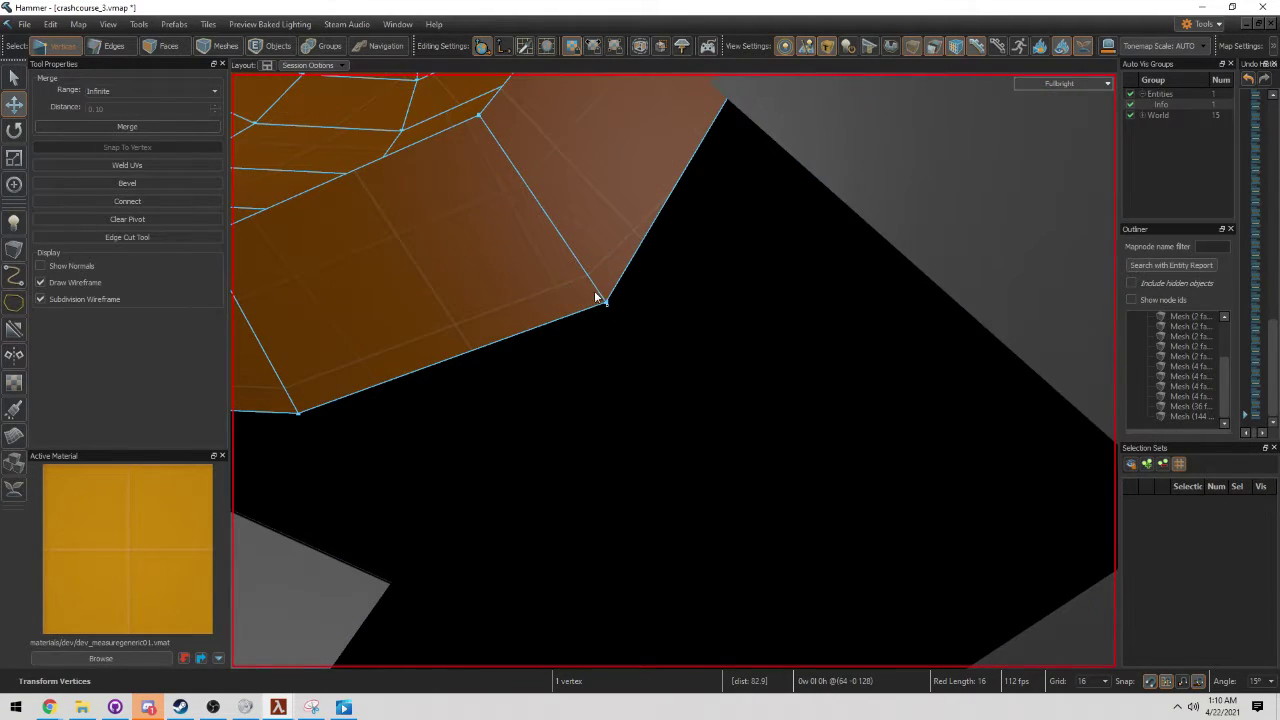
{"action": "scroll", "coordinate": [610, 320], "scroll_direction": "down", "scroll_amount": 6}
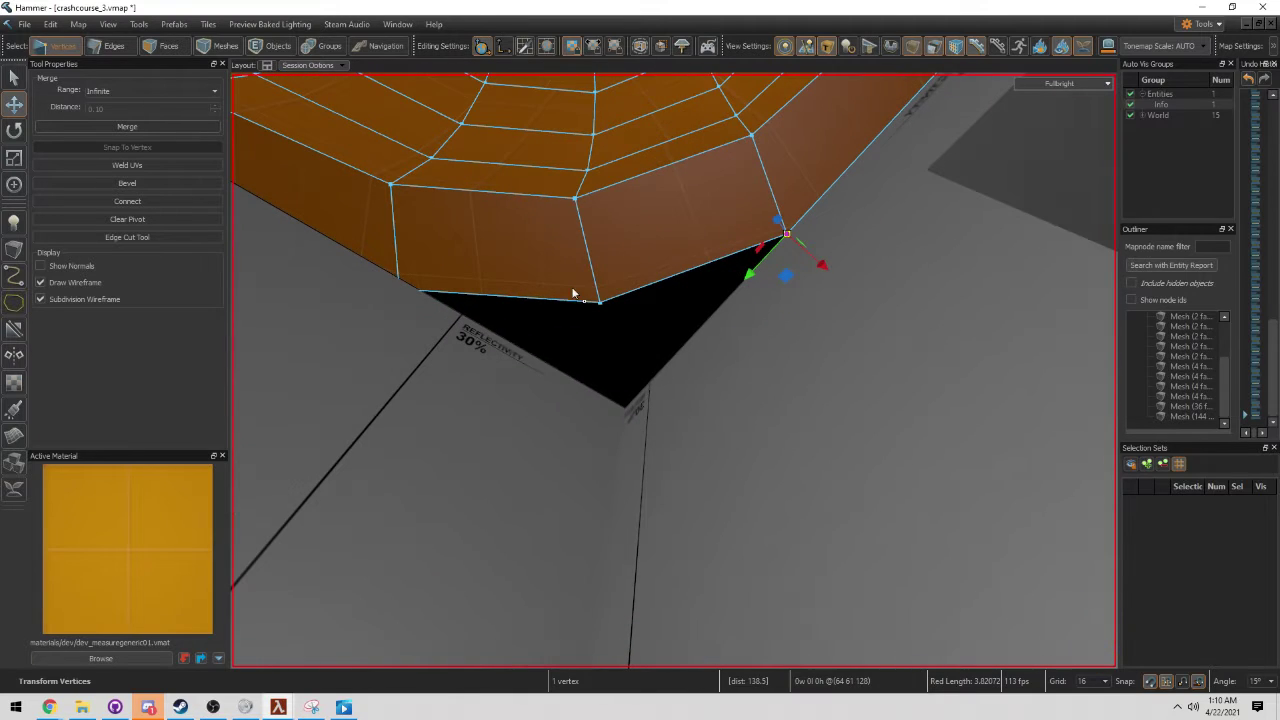
Step: Pull the next rim vertex into the room corner at 64, 144, 128 and align the vertex following it with the adjoining wall
{"action": "left_click_drag", "start_coordinate": [610, 341], "coordinate": [626, 406]}
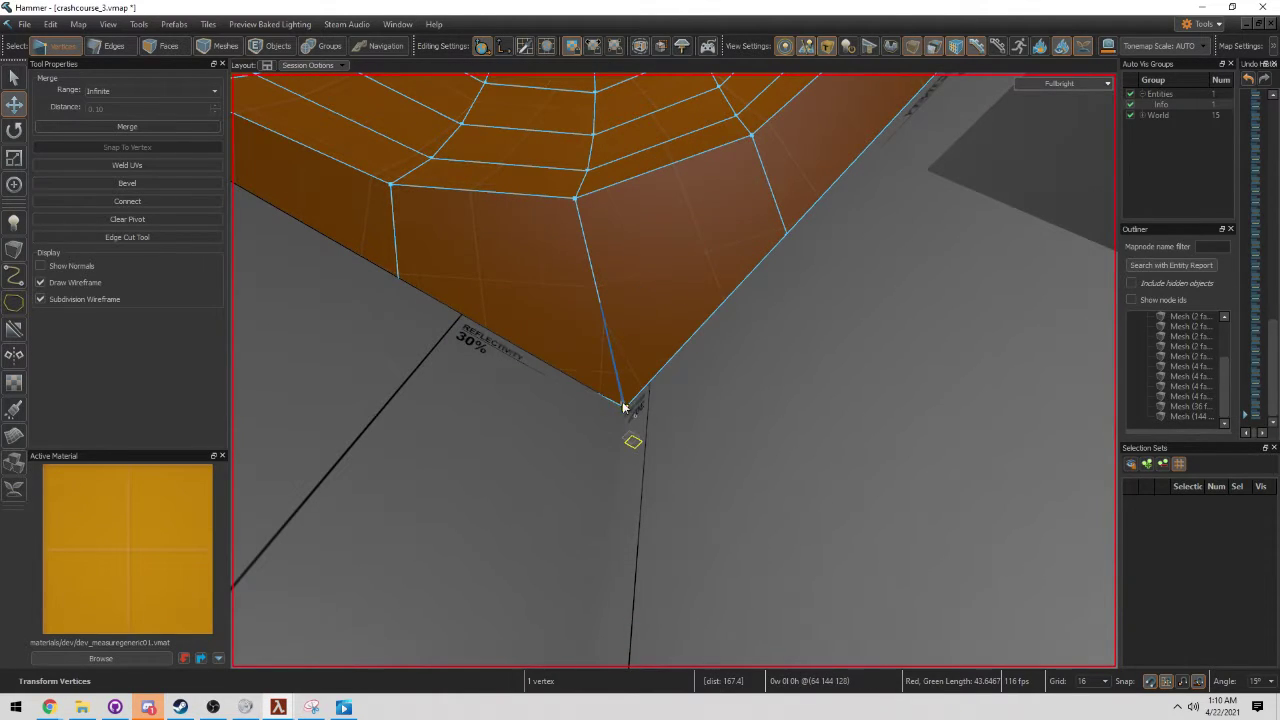
{"action": "right_click_drag", "start_coordinate": [626, 406], "coordinate": [674, 371]}
{"action": "key", "text": "z"}
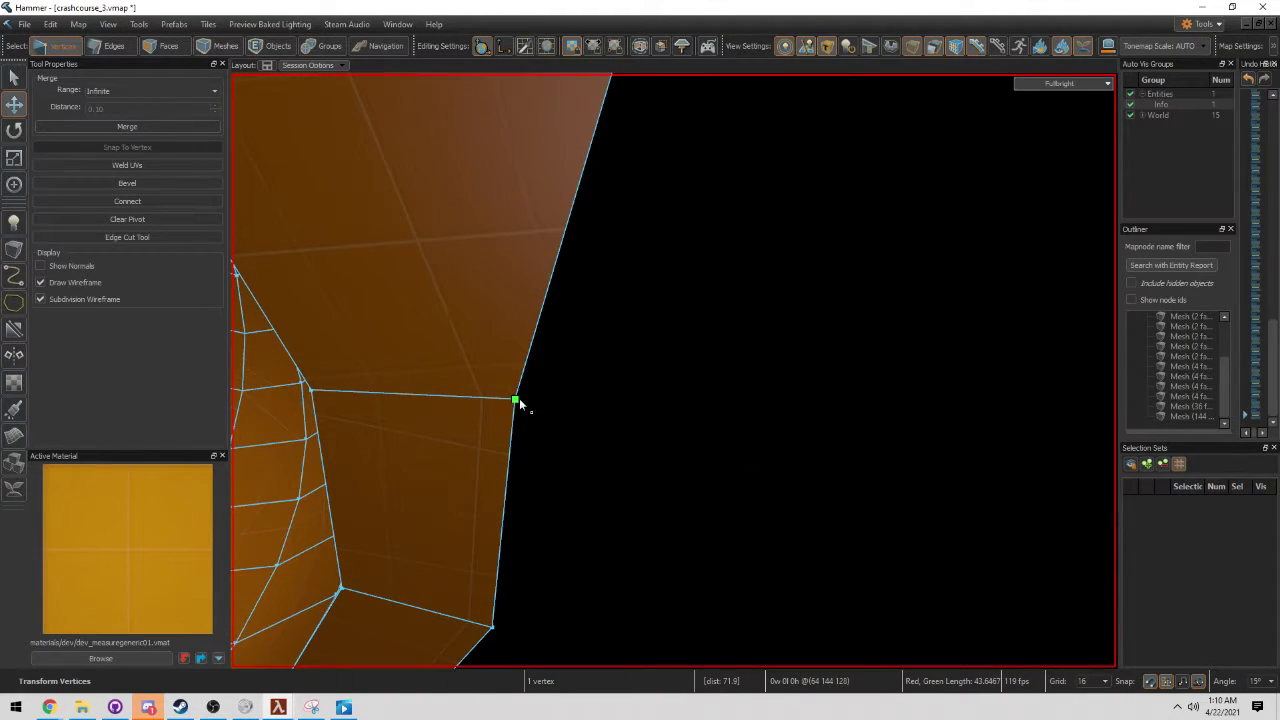
{"action": "scroll", "coordinate": [519, 398], "scroll_direction": "down", "scroll_amount": 5}
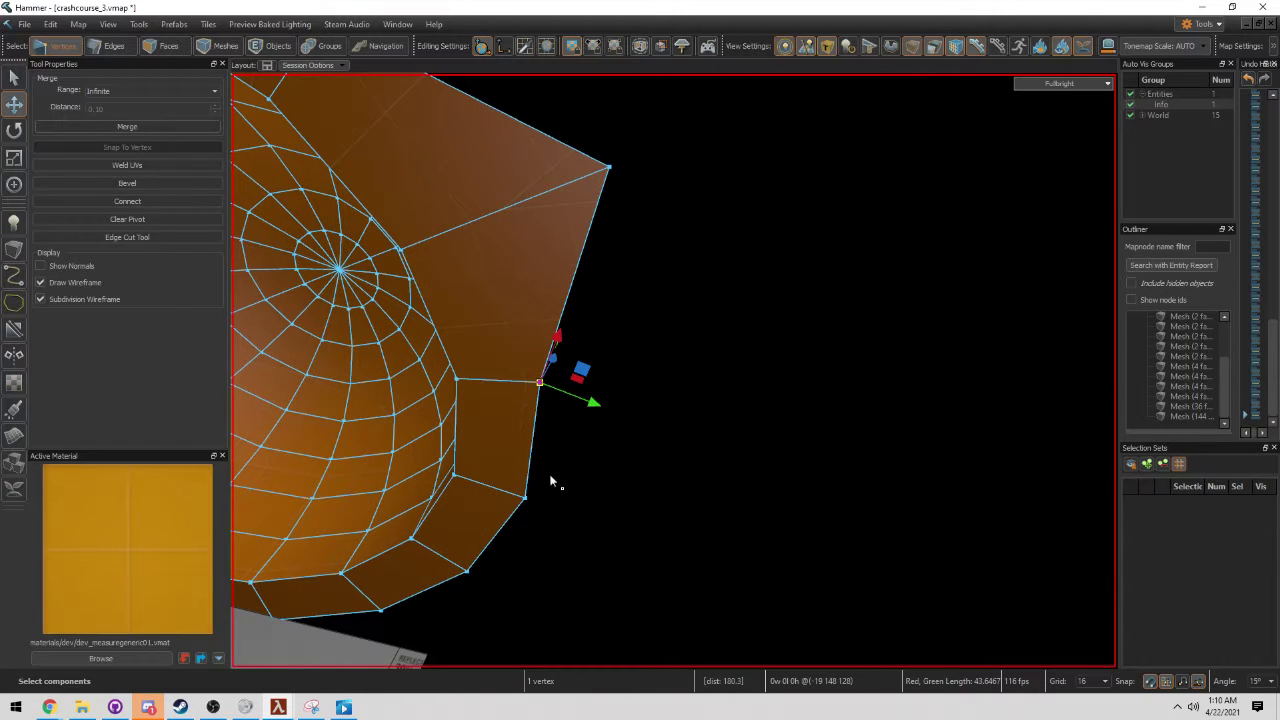
Step: Move the adjoining wall's middle rim vertex inward 16 units and line up the vertex after it with the same wall edge
{"action": "left_click", "coordinate": [526, 498]}
{"action": "right_click_drag", "start_coordinate": [530, 500], "coordinate": [561, 474]}
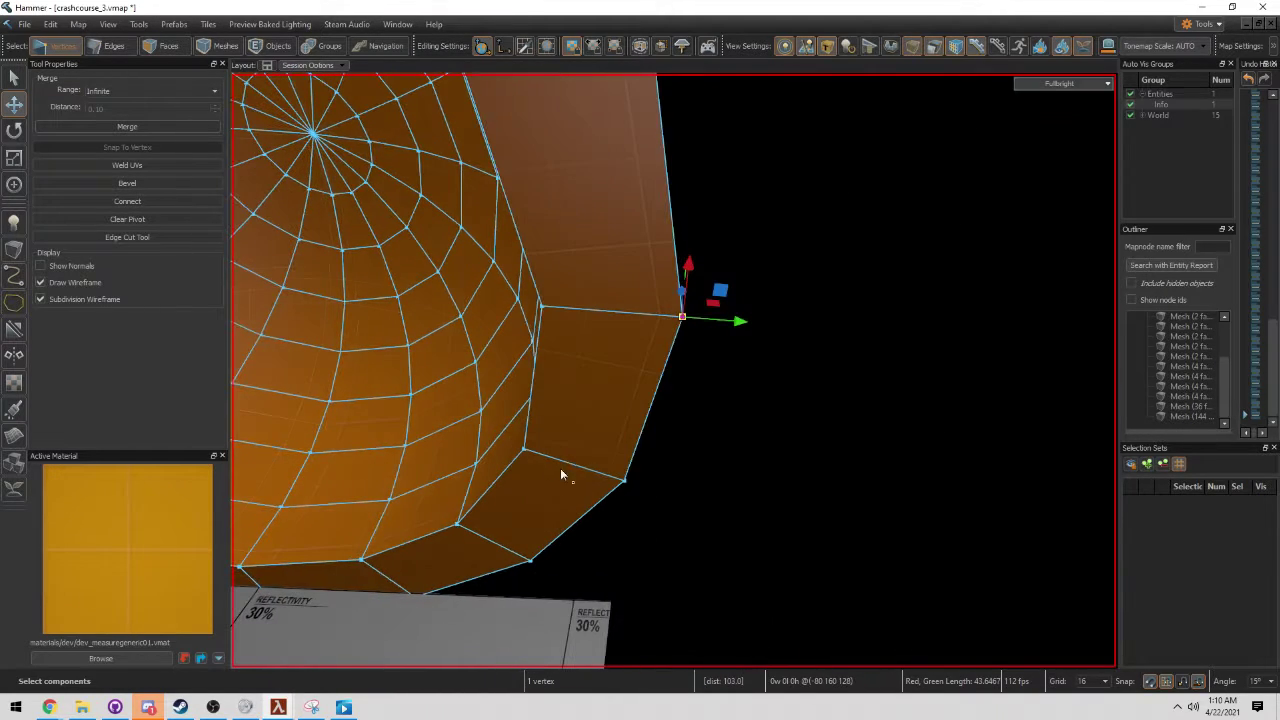
{"action": "left_click_drag", "start_coordinate": [681, 321], "coordinate": [636, 325]}
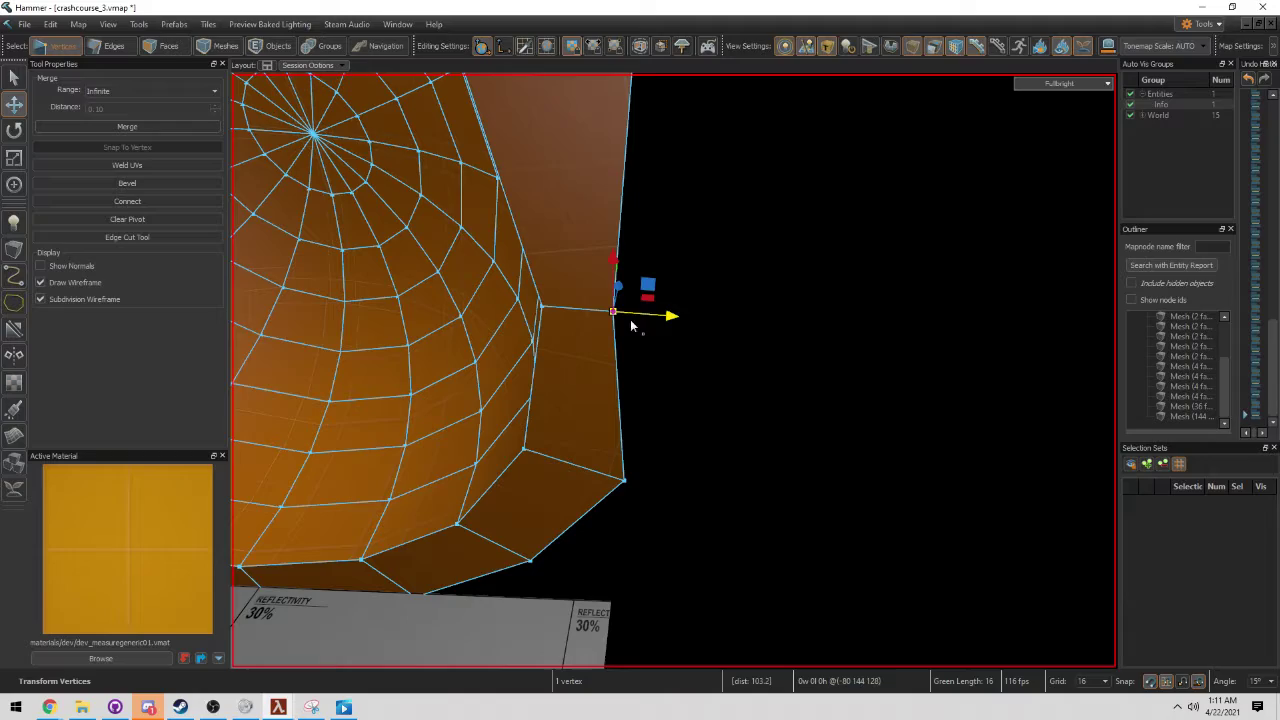
{"action": "key", "text": "ctrl+z"}
{"action": "right_click_drag", "start_coordinate": [688, 298], "coordinate": [674, 371]}
{"action": "right_click_drag", "start_coordinate": [643, 488], "coordinate": [655, 450]}
{"action": "right_click_drag", "start_coordinate": [673, 371], "coordinate": [574, 455]}
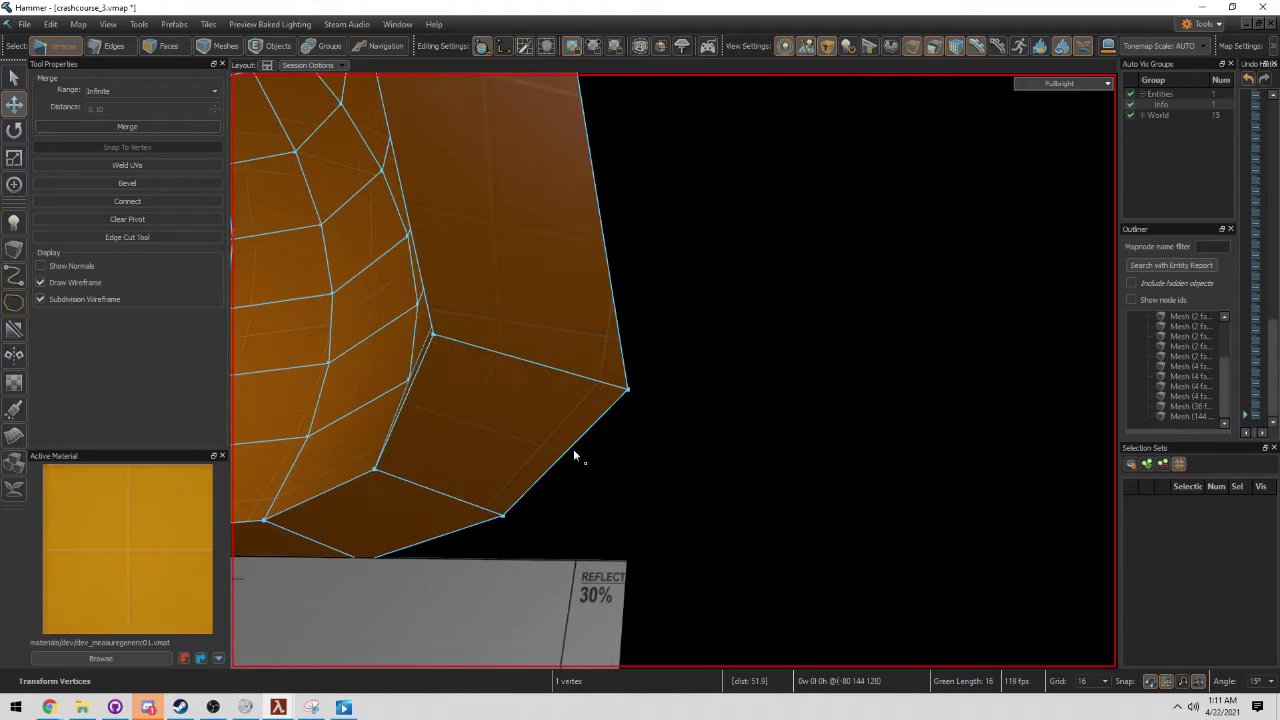
{"action": "left_click_drag", "start_coordinate": [645, 394], "coordinate": [606, 398]}
Step: Pull the next outer rim vertex into the last open room corner
{"action": "right_click_drag", "start_coordinate": [606, 398], "coordinate": [690, 262]}
{"action": "key", "text": "d"}
{"action": "left_click_drag", "start_coordinate": [654, 207], "coordinate": [812, 265]}
Step: Move the three outer rim vertices along the end wall opposite the corridor inward to its upper edge at -224
{"action": "right_click_drag", "start_coordinate": [812, 265], "coordinate": [686, 288]}
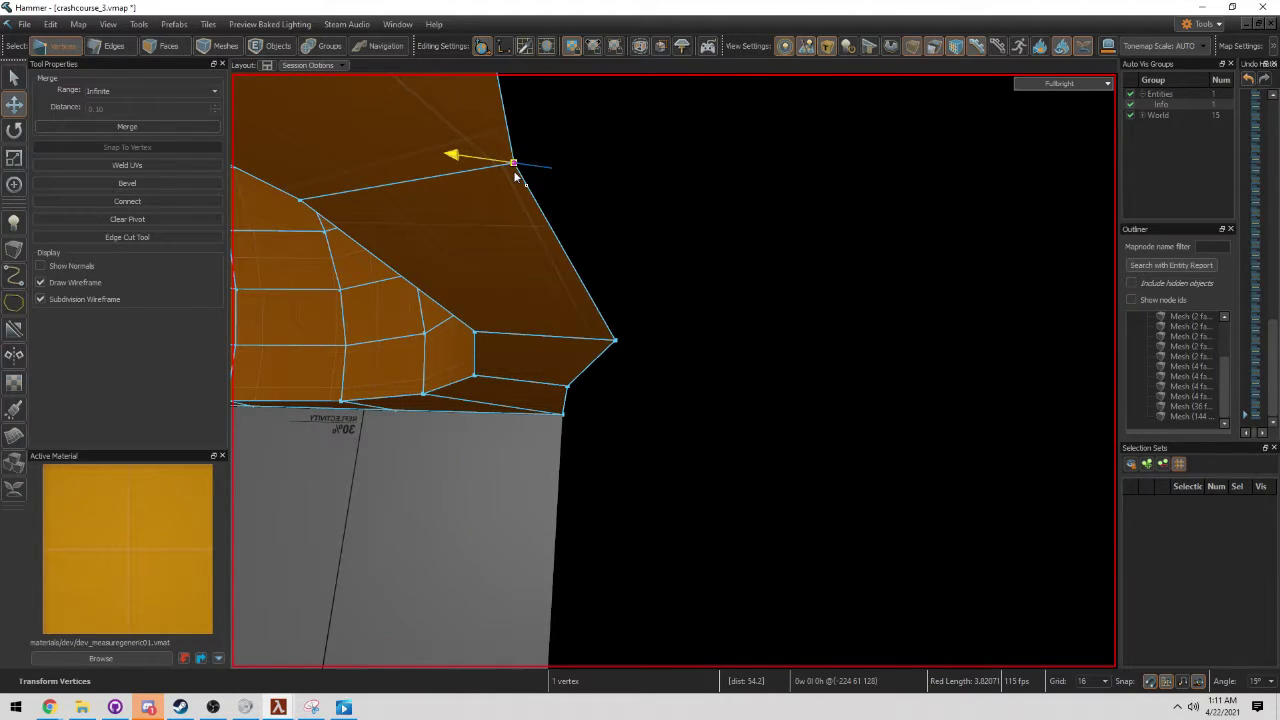
{"action": "left_click_drag", "start_coordinate": [576, 344], "coordinate": [540, 338]}
{"action": "right_click_drag", "start_coordinate": [540, 338], "coordinate": [674, 371]}
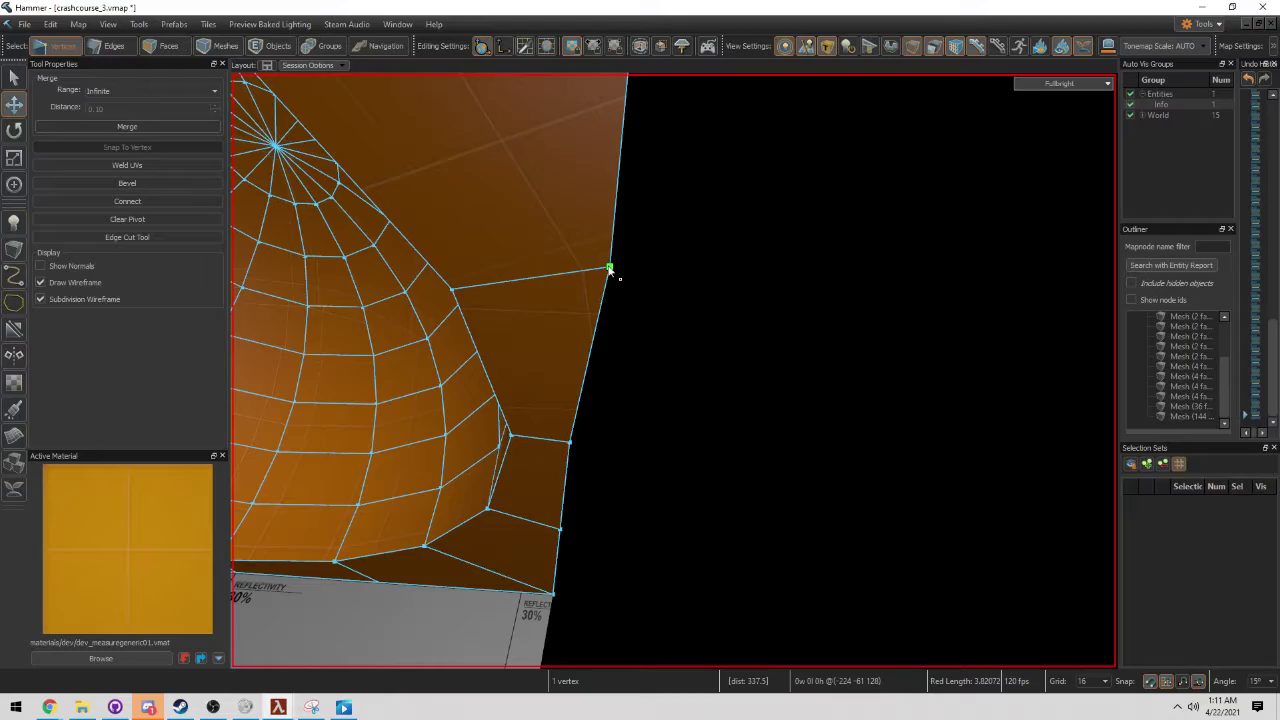
{"action": "right_click_drag", "start_coordinate": [587, 266], "coordinate": [587, 266]}
{"action": "right_click_drag", "start_coordinate": [674, 371], "coordinate": [674, 371]}
Step: Try to quad-slice the room's plain long wall face beside the doorway wall
{"action": "key", "text": "4"}
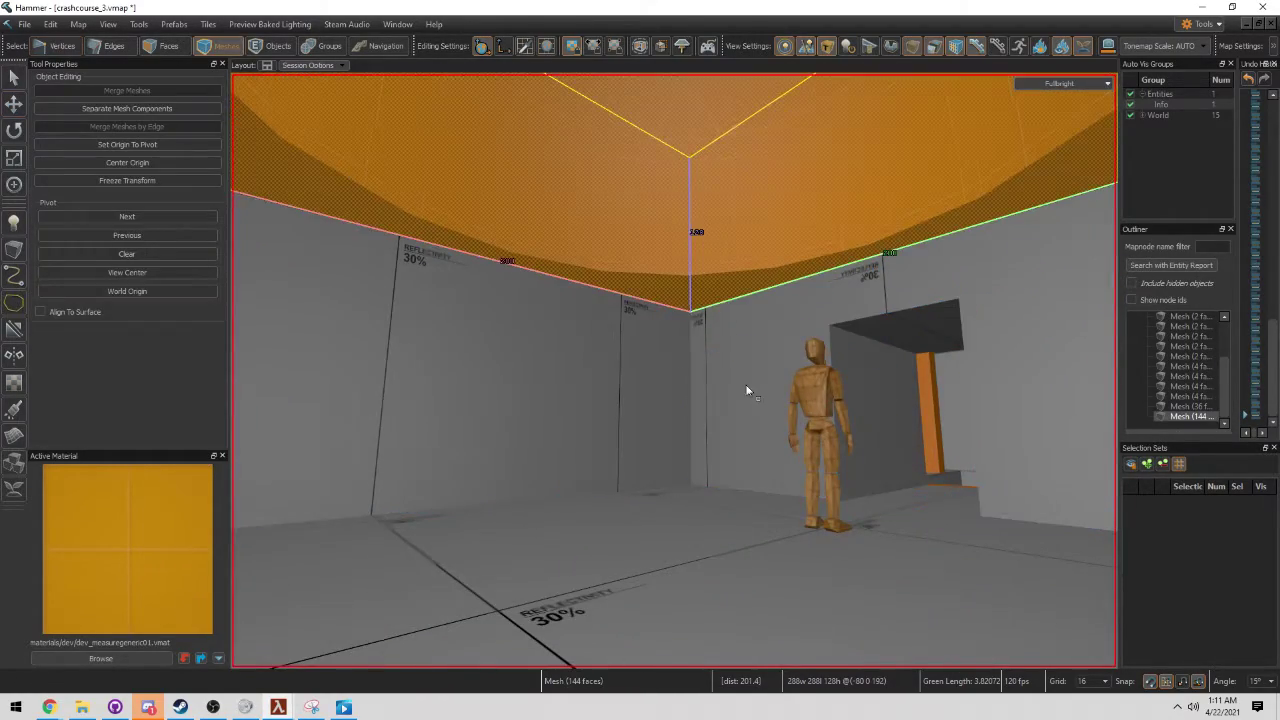
{"action": "right_click_drag", "start_coordinate": [748, 391], "coordinate": [673, 371]}
{"action": "key", "text": "3"}
{"action": "left_click", "coordinate": [626, 338]}
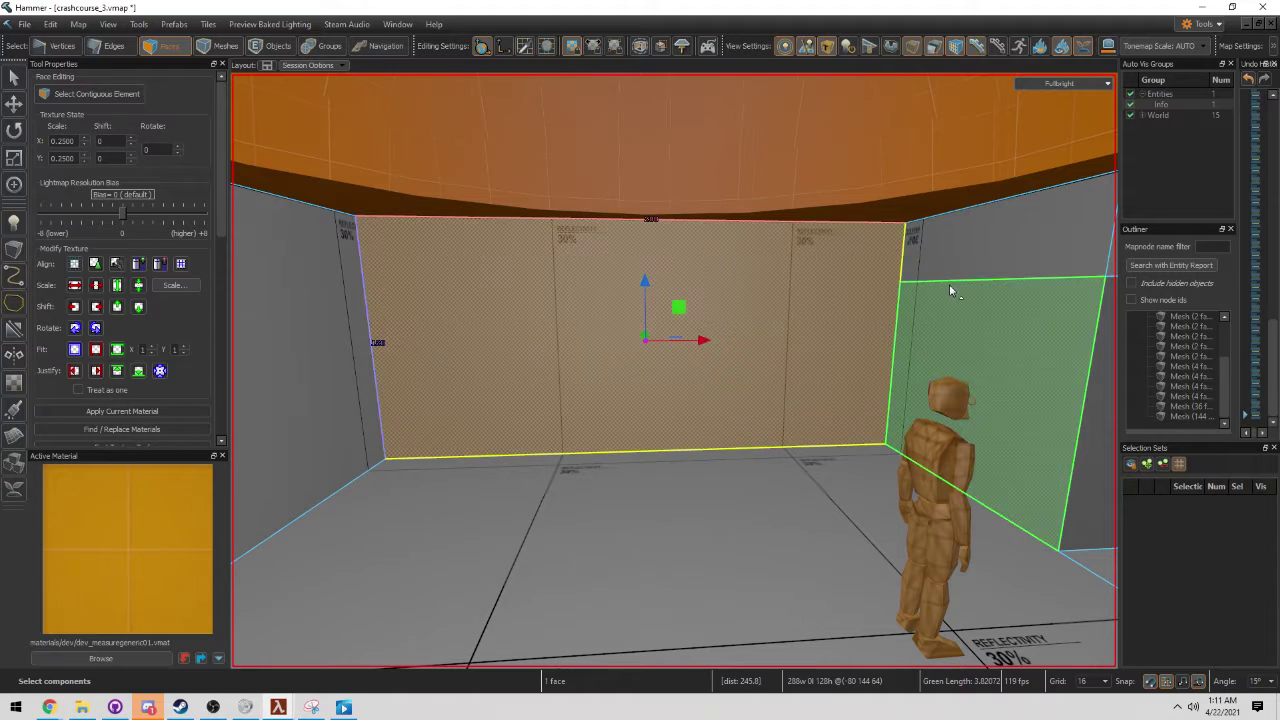
{"action": "scroll", "coordinate": [870, 274], "scroll_direction": "up", "scroll_amount": 3}
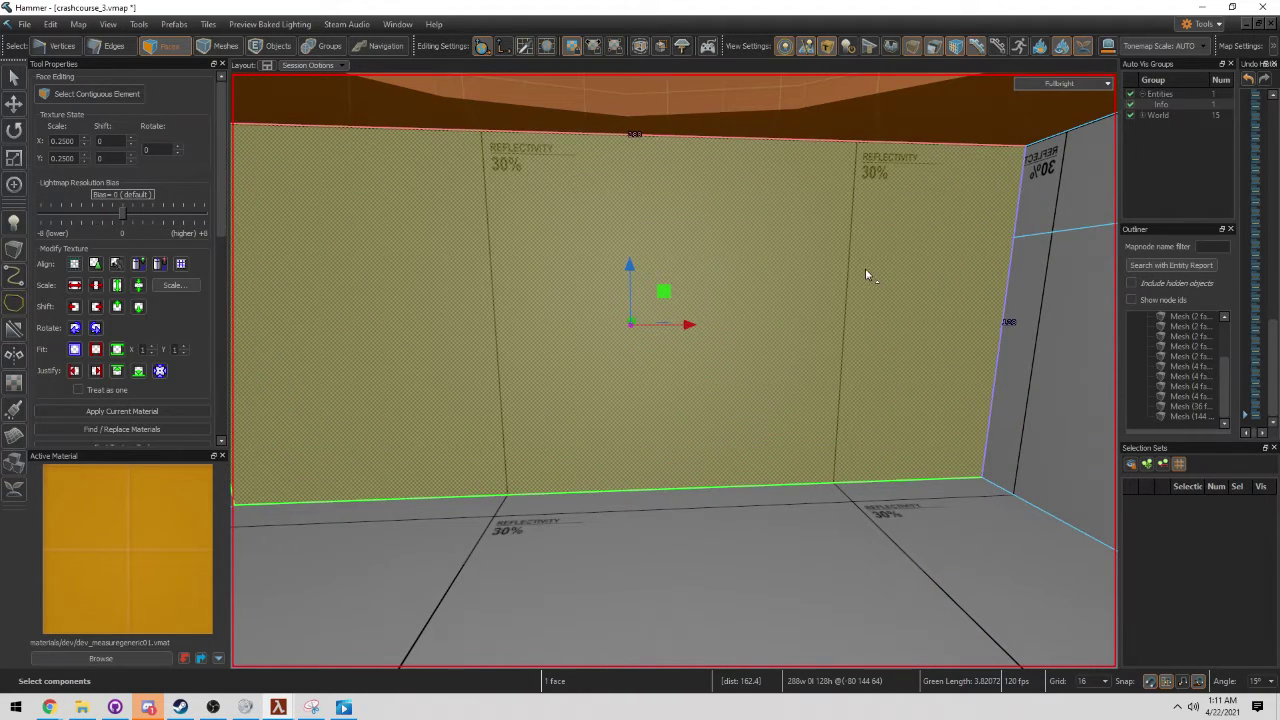
{"action": "key", "text": "ctrl+d"}
{"action": "key", "text": "Escape"}
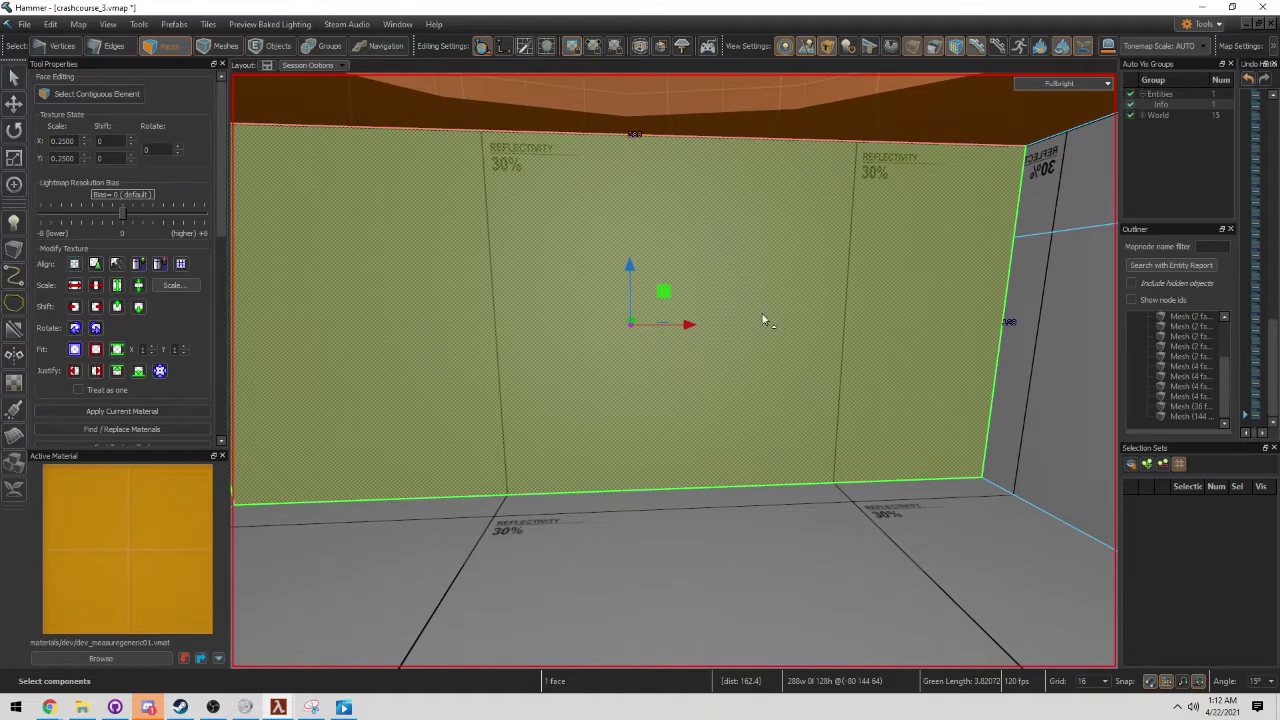
{"action": "right_click_drag", "start_coordinate": [764, 319], "coordinate": [674, 371]}
{"action": "key", "text": "s"}
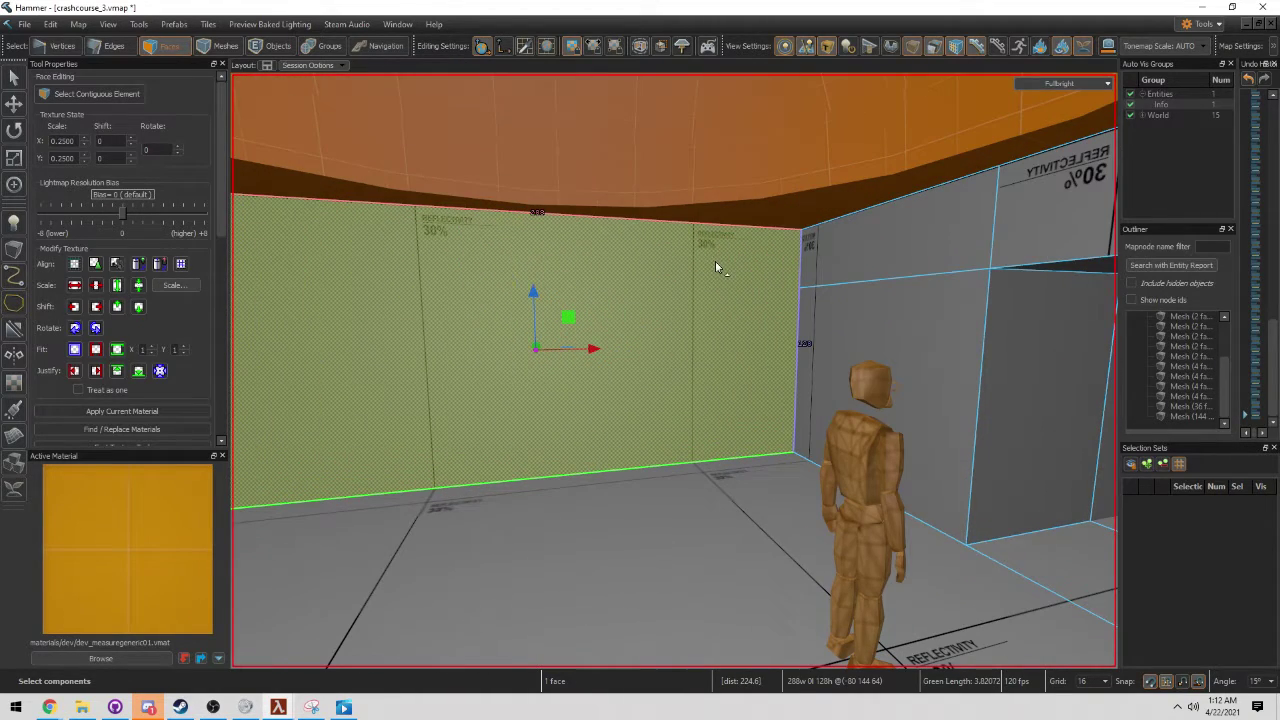
{"action": "right_click_drag", "start_coordinate": [715, 261], "coordinate": [714, 264]}
{"action": "key", "text": "c"}
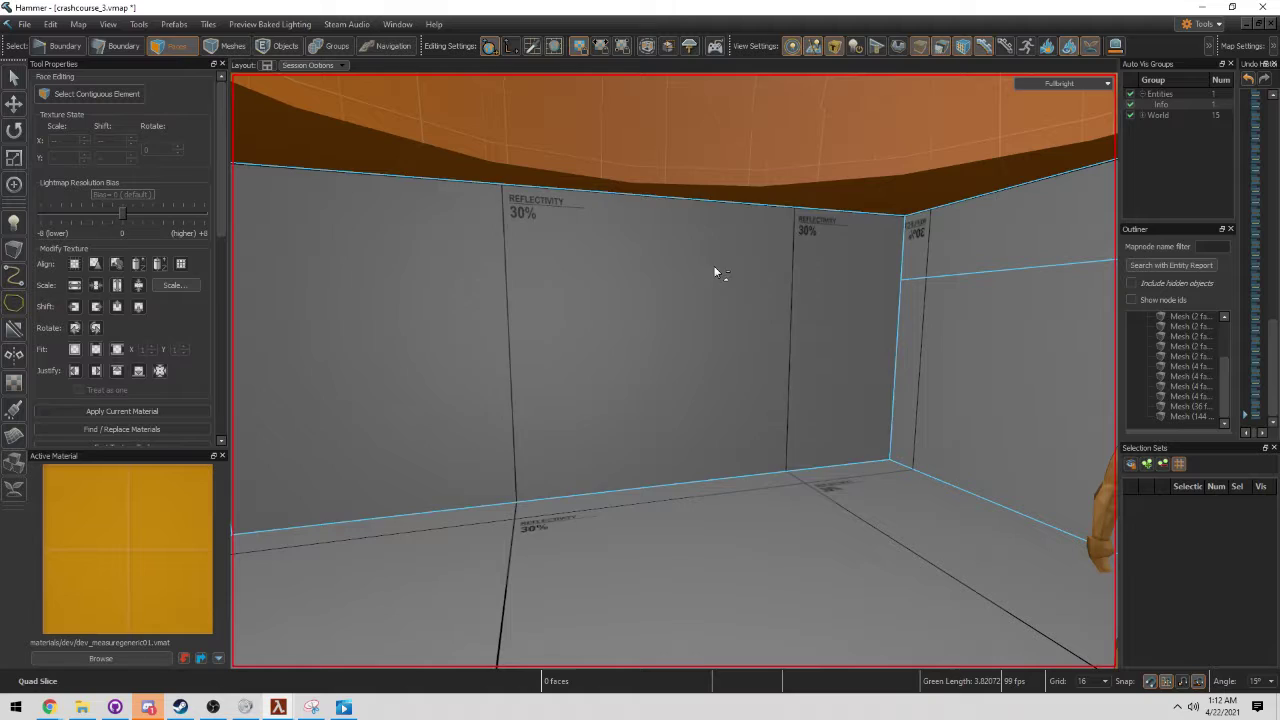
{"action": "key", "text": "Escape"}
{"action": "left_click", "coordinate": [712, 318]}
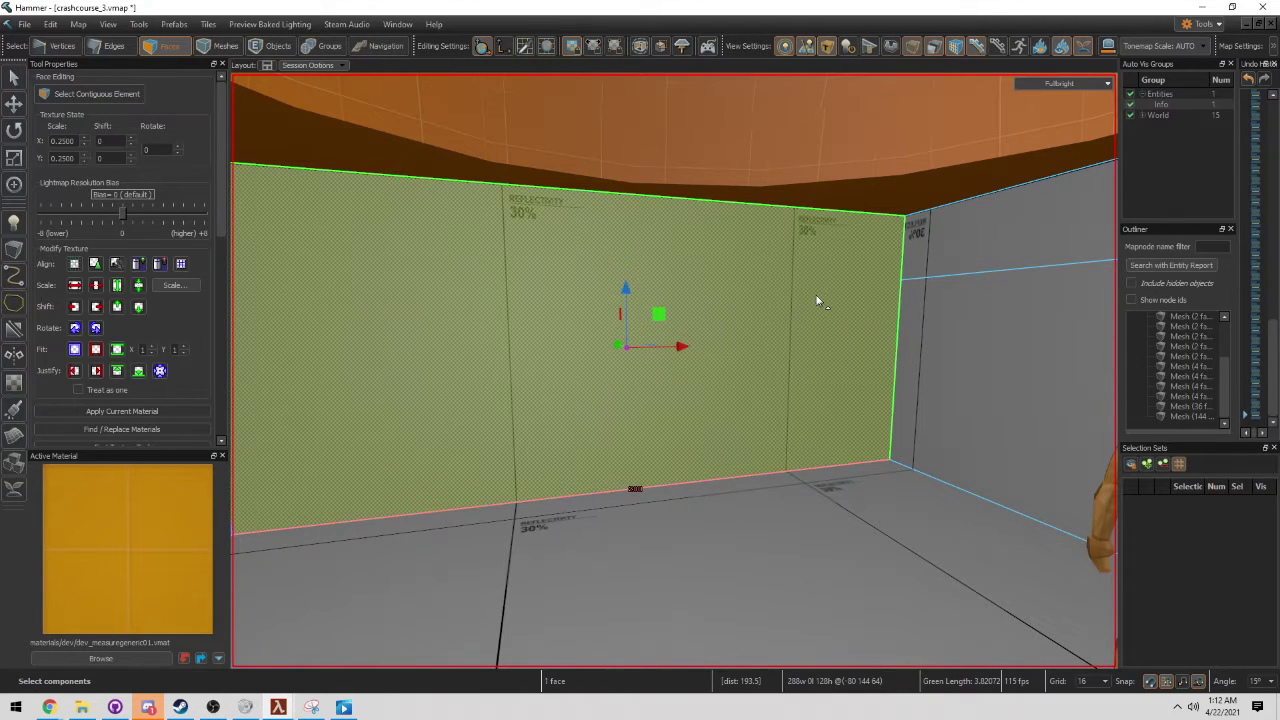
Step: Check the vertex partway up the corner edge where the long wall meets the doorway wall
{"action": "scroll", "coordinate": [848, 302], "scroll_direction": "down", "scroll_amount": 2}
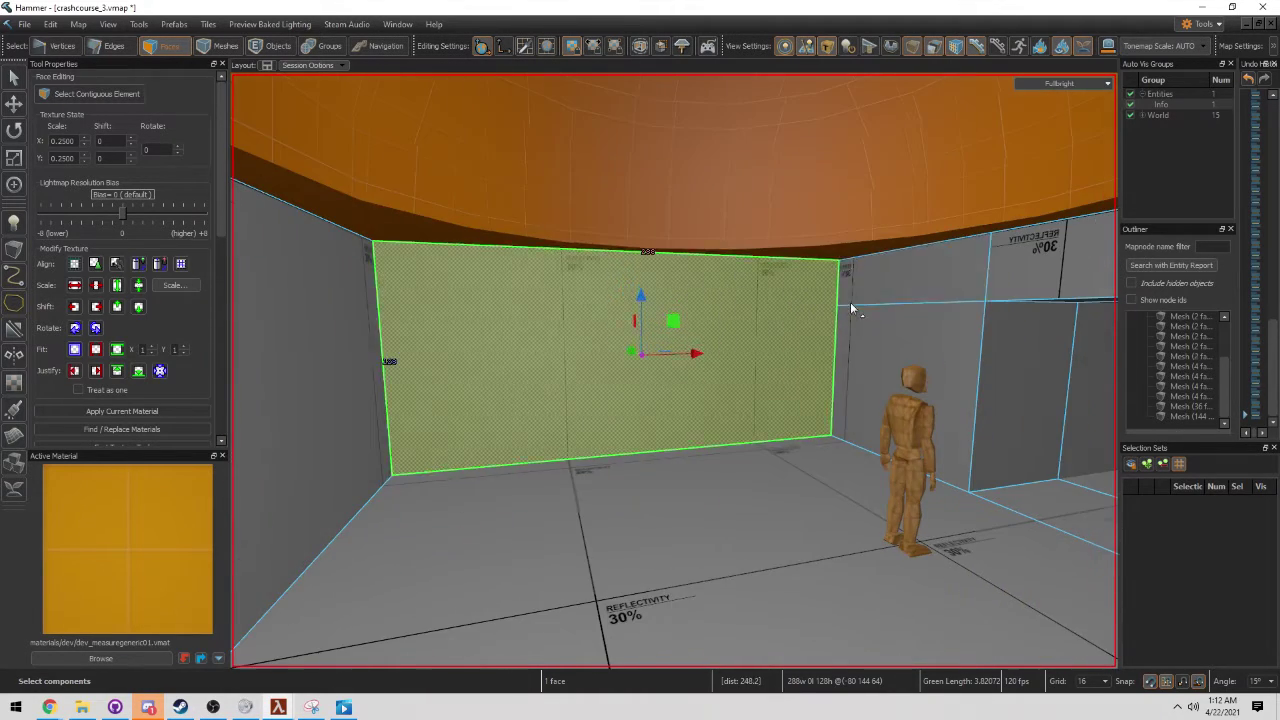
{"action": "key", "text": "w"}
{"action": "key", "text": "d"}
{"action": "right_click_drag", "start_coordinate": [850, 302], "coordinate": [674, 370]}
{"action": "scroll", "coordinate": [806, 279], "scroll_direction": "up", "scroll_amount": 3}
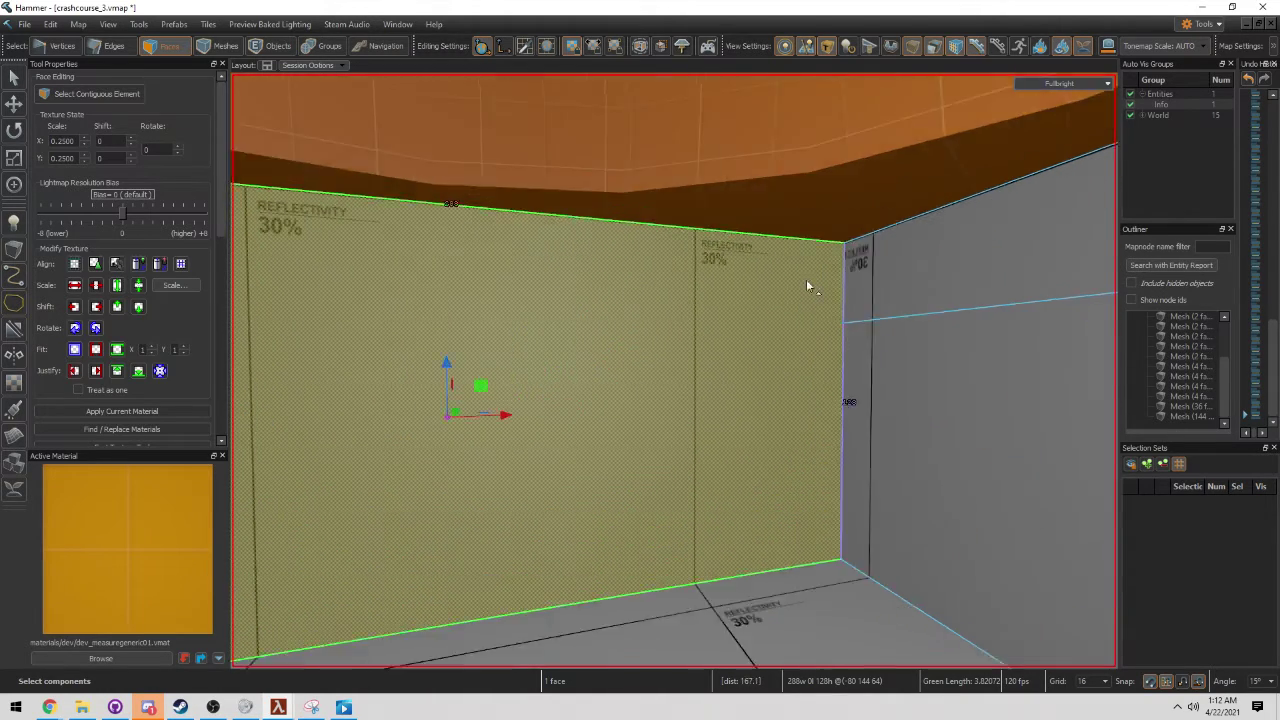
{"action": "key", "text": "1"}
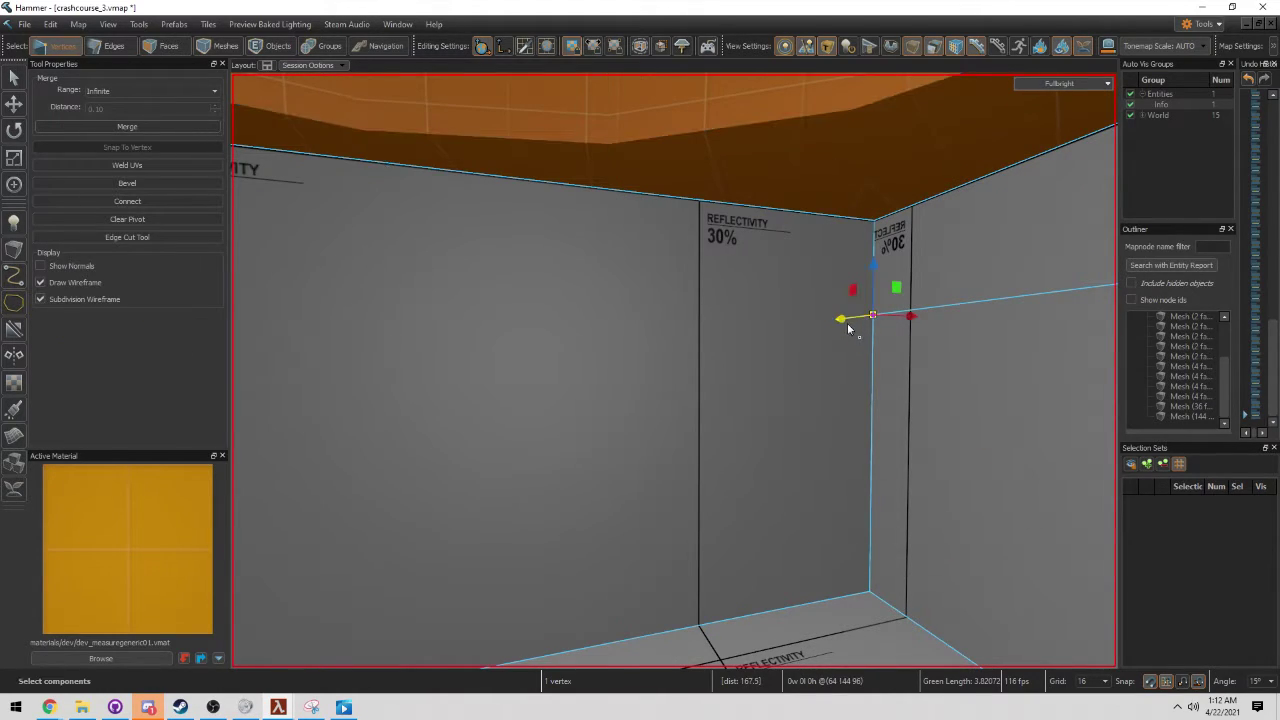
Step: Isolate the long wall face, examine the vertices and edge segments along its sides, and unhide the rest of the map
{"action": "key", "text": "3"}
{"action": "left_click", "coordinate": [797, 321]}
{"action": "right_click_drag", "start_coordinate": [797, 321], "coordinate": [674, 370]}
{"action": "key", "text": "ctrl+h"}
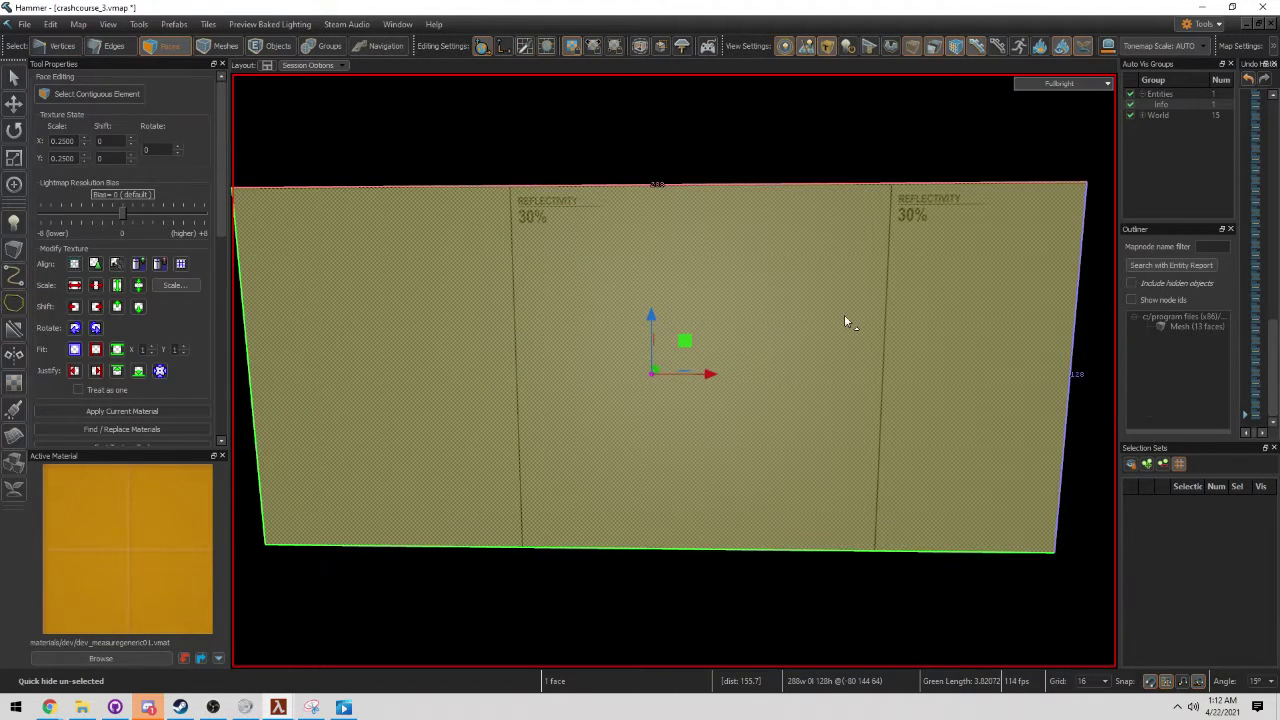
{"action": "scroll", "coordinate": [846, 320], "scroll_direction": "down", "scroll_amount": 4}
{"action": "key", "text": "1"}
{"action": "left_click", "coordinate": [1003, 297]}
{"action": "left_click", "coordinate": [980, 327]}
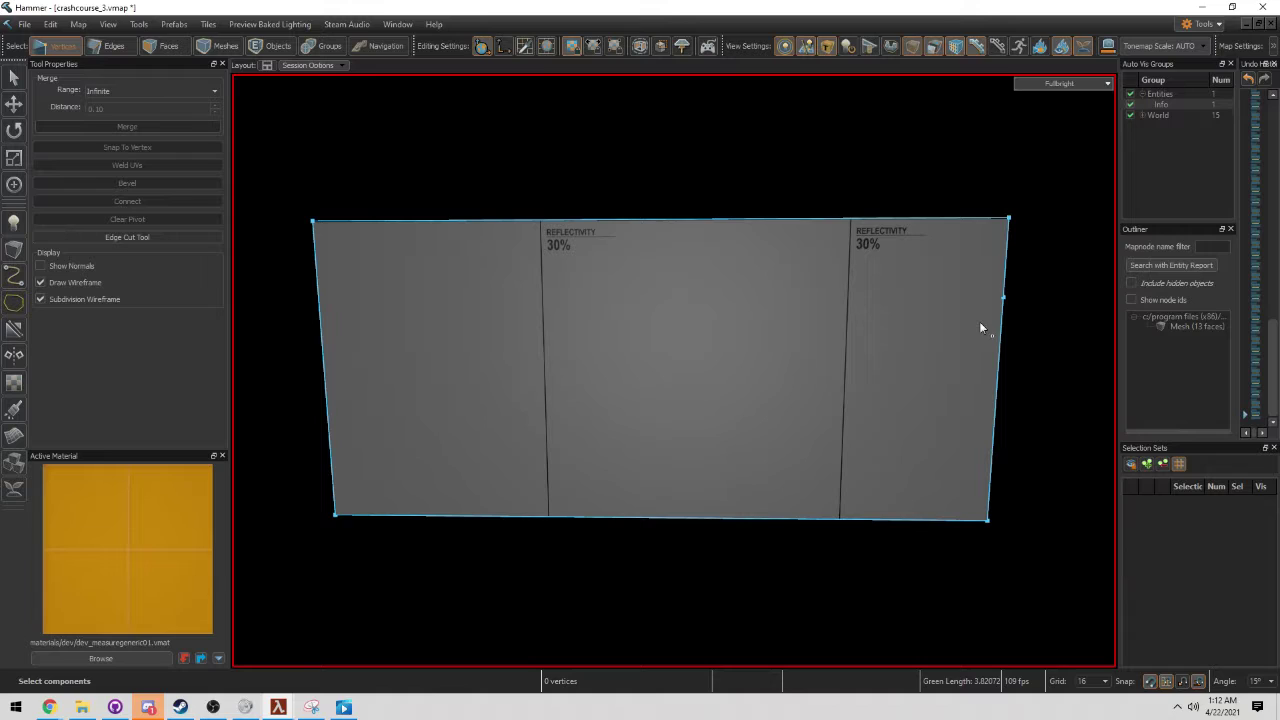
{"action": "key", "text": "2"}
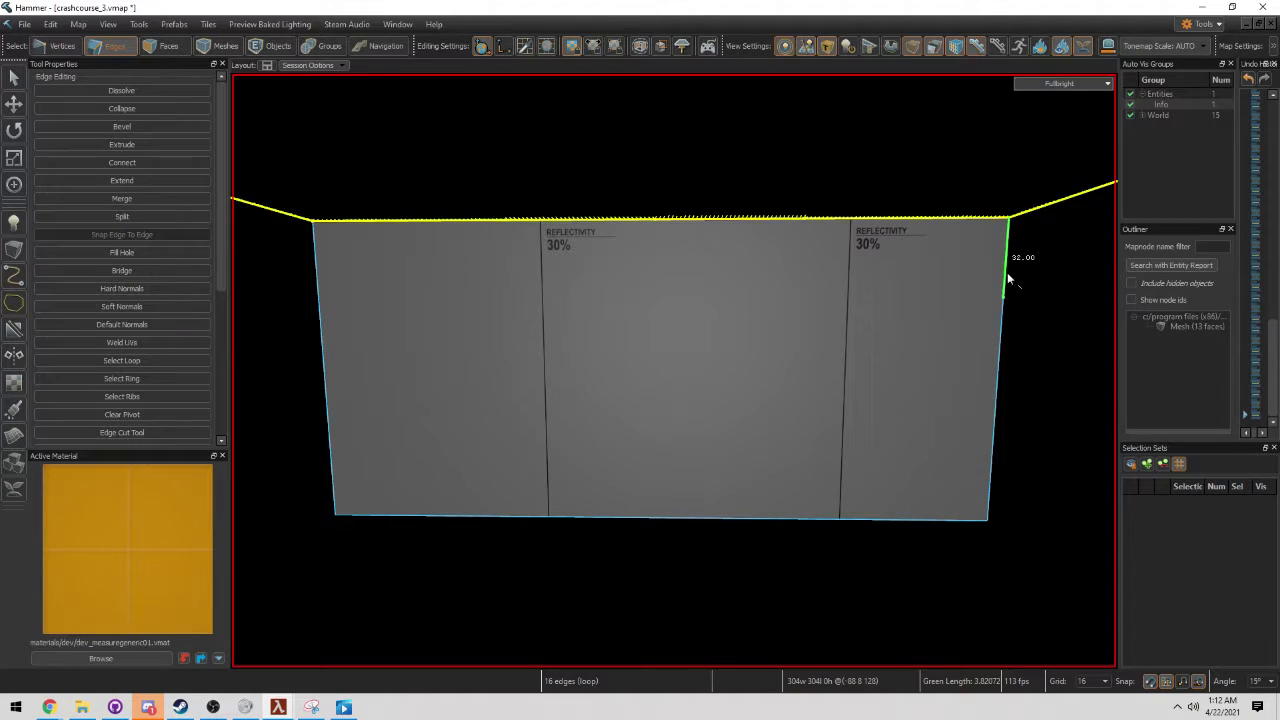
{"action": "left_click", "coordinate": [1006, 272]}
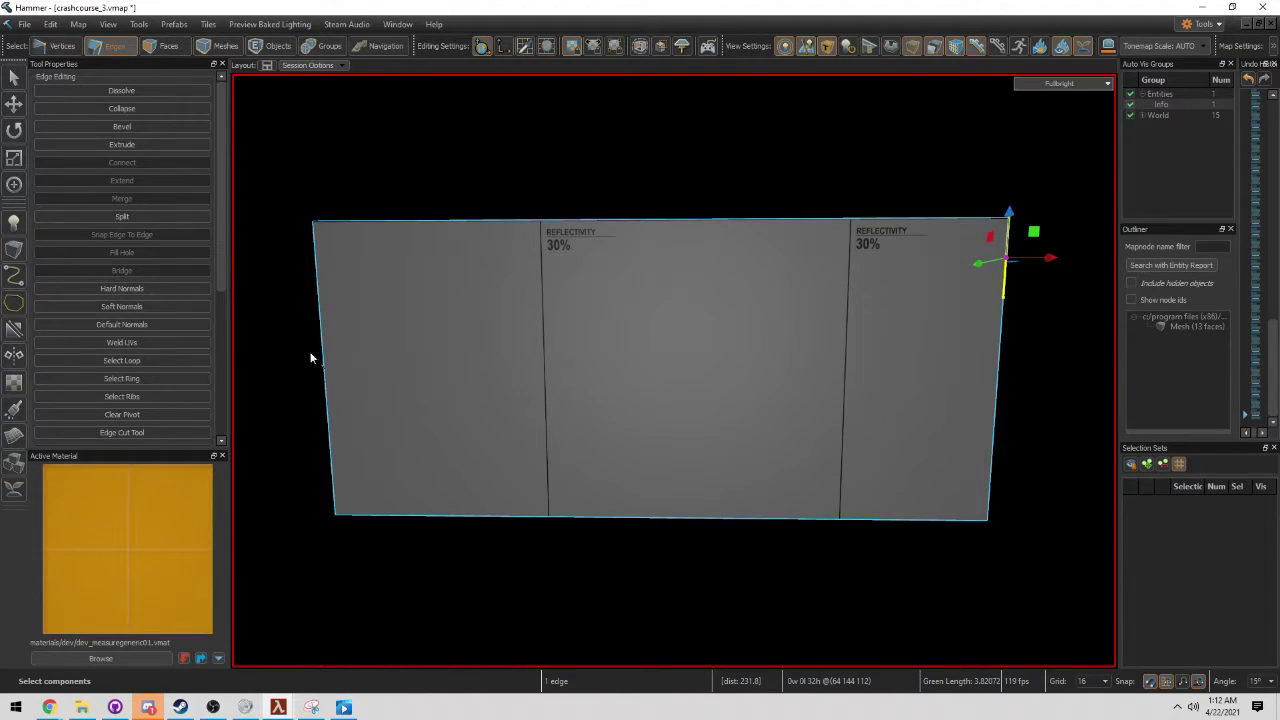
{"action": "key", "text": "3"}
{"action": "left_click", "coordinate": [732, 308]}
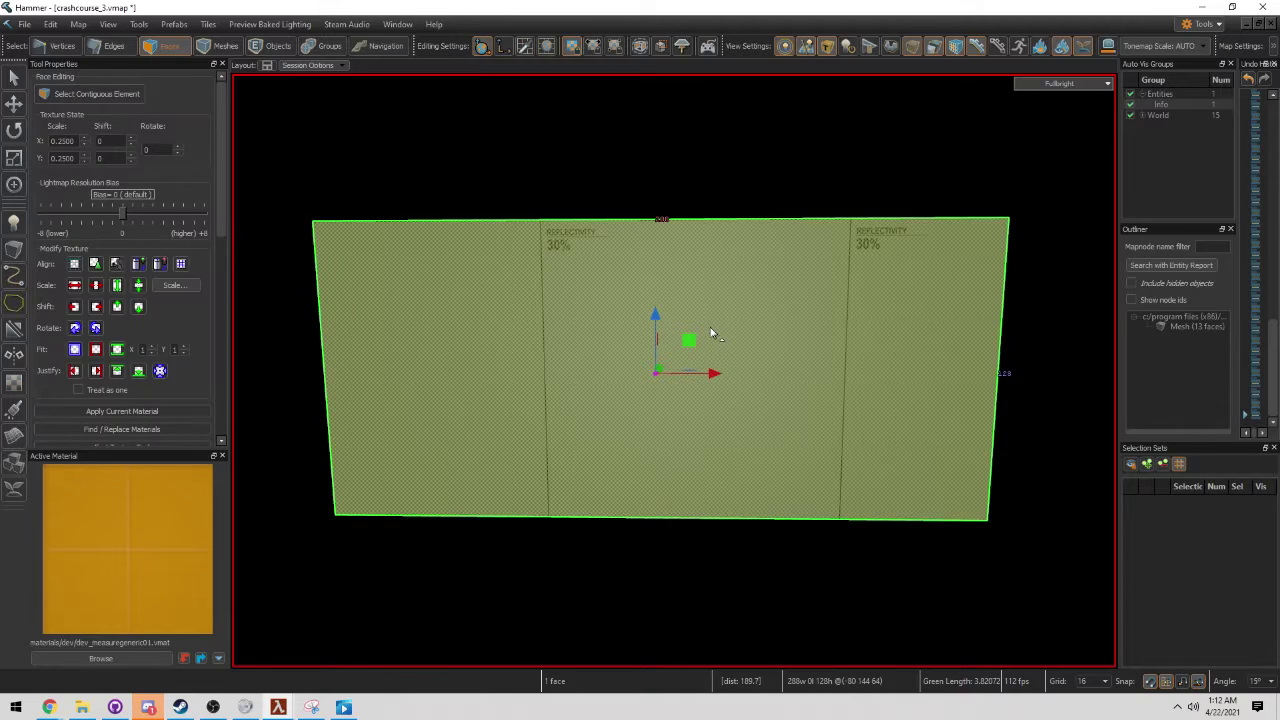
{"action": "mouse_move", "coordinate": [779, 282]}
{"action": "right_mouse_down"}
{"action": "mouse_move", "coordinate": [880, 285]}
{"action": "mouse_move", "coordinate": [779, 282]}
{"action": "right_mouse_up"}
{"action": "key", "text": "u"}
{"action": "key", "text": "z"}
{"action": "key", "text": "z"}
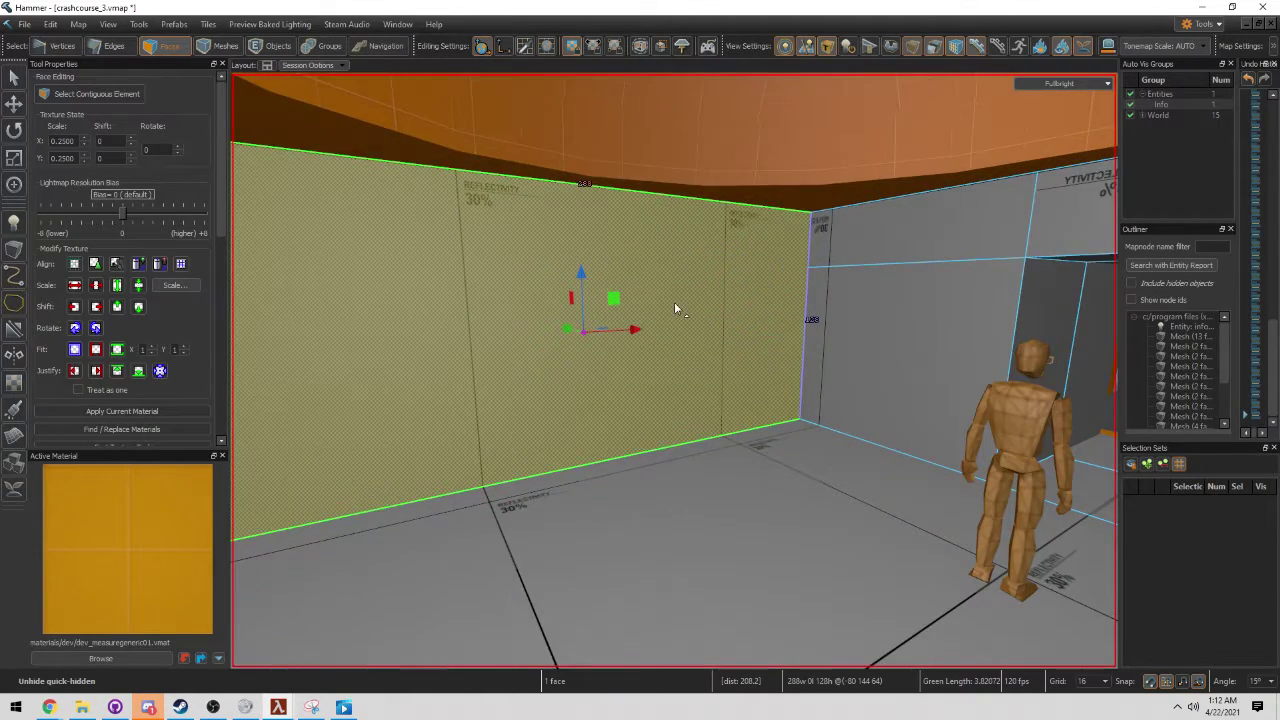
Step: Extract the long wall face into its own mesh and select that mesh as an object
{"action": "key", "text": "z"}
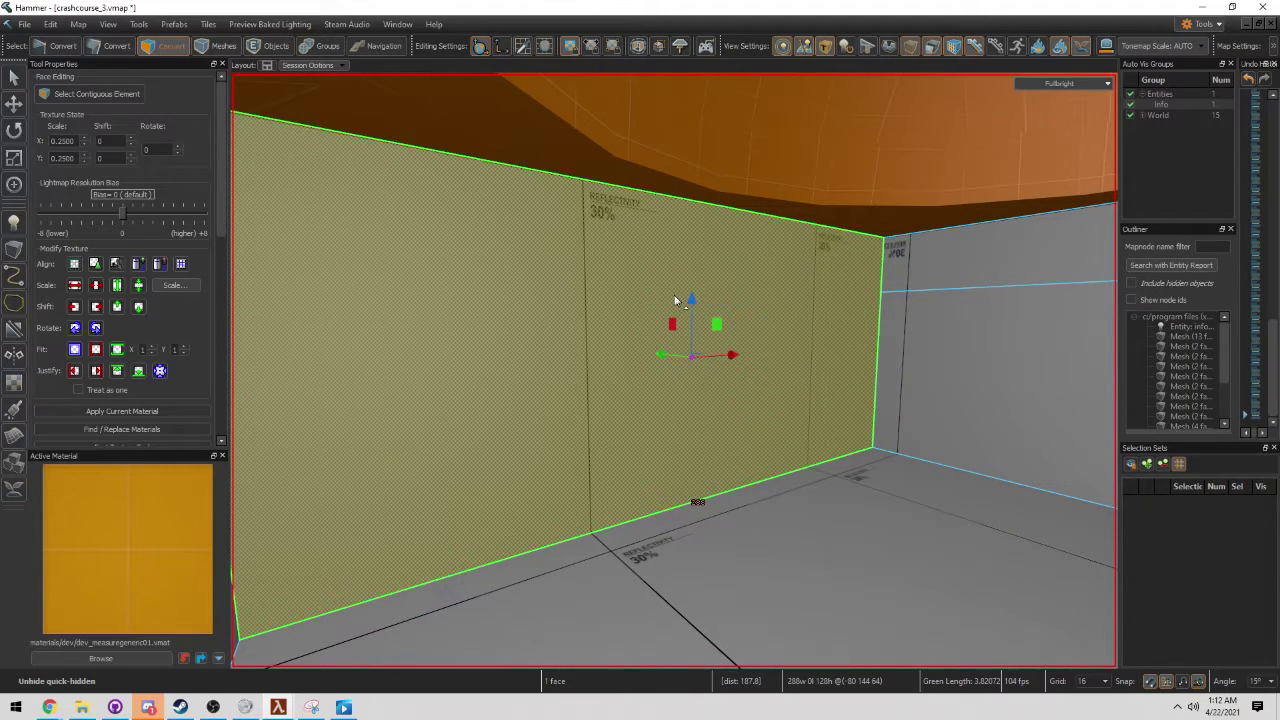
{"action": "key", "text": "alt+n"}
{"action": "key", "text": "4"}
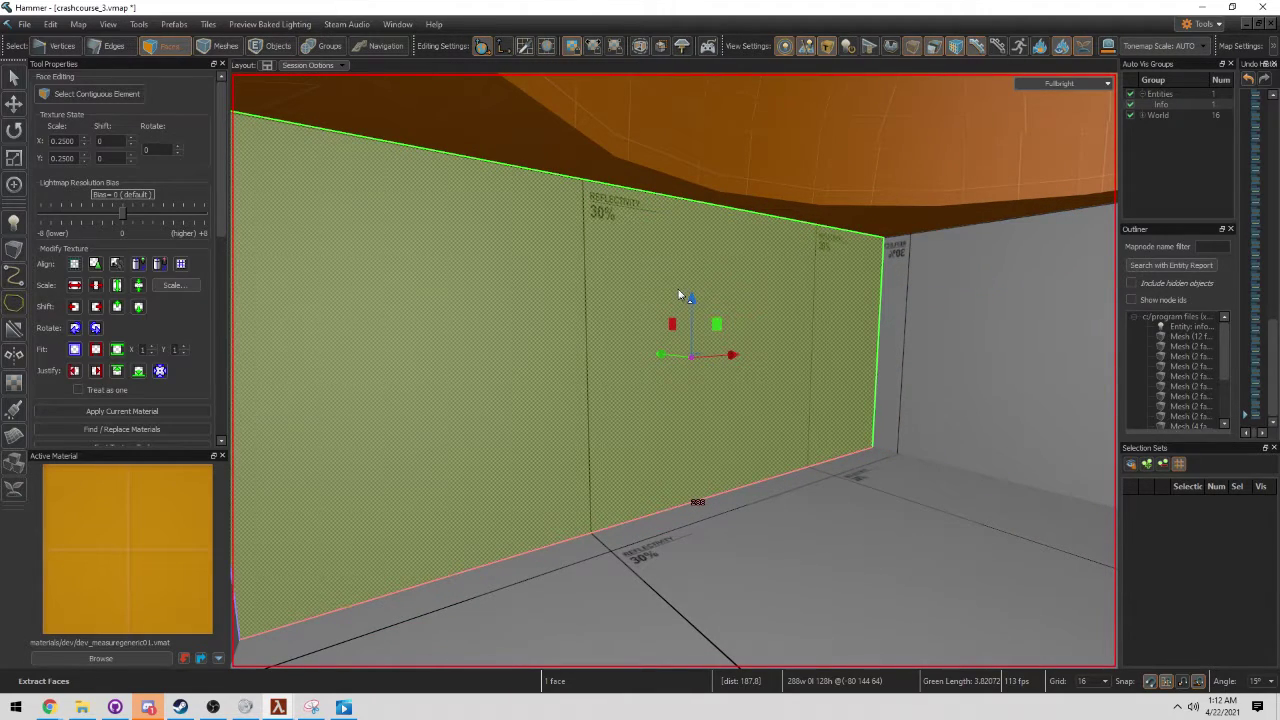
{"action": "key", "text": "5"}
{"action": "left_click", "coordinate": [924, 338]}
{"action": "left_click", "coordinate": [868, 323]}
{"action": "left_click", "coordinate": [928, 327]}
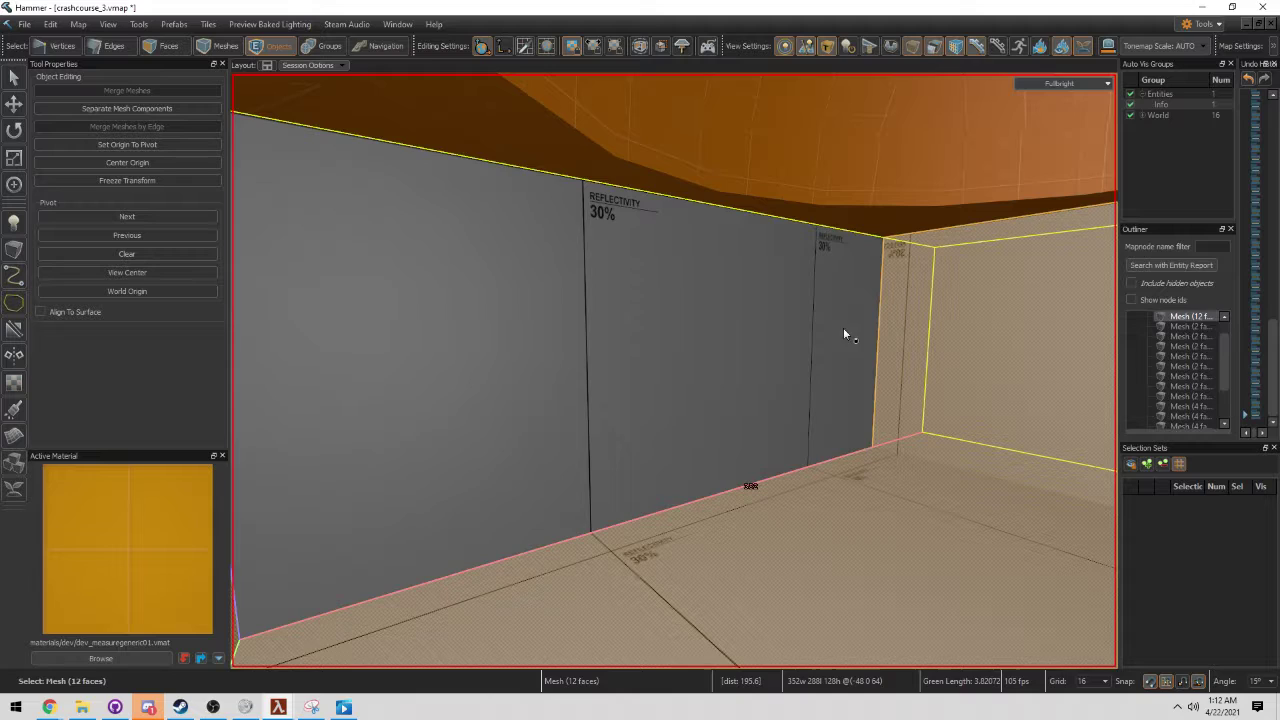
{"action": "left_click", "coordinate": [852, 348]}
Step: Hide everything except the extracted wall mesh
{"action": "right_click_drag", "start_coordinate": [853, 349], "coordinate": [775, 334]}
{"action": "key", "text": "w"}
{"action": "scroll", "coordinate": [775, 334], "scroll_direction": "up", "scroll_amount": 2}
{"action": "key", "text": "h"}
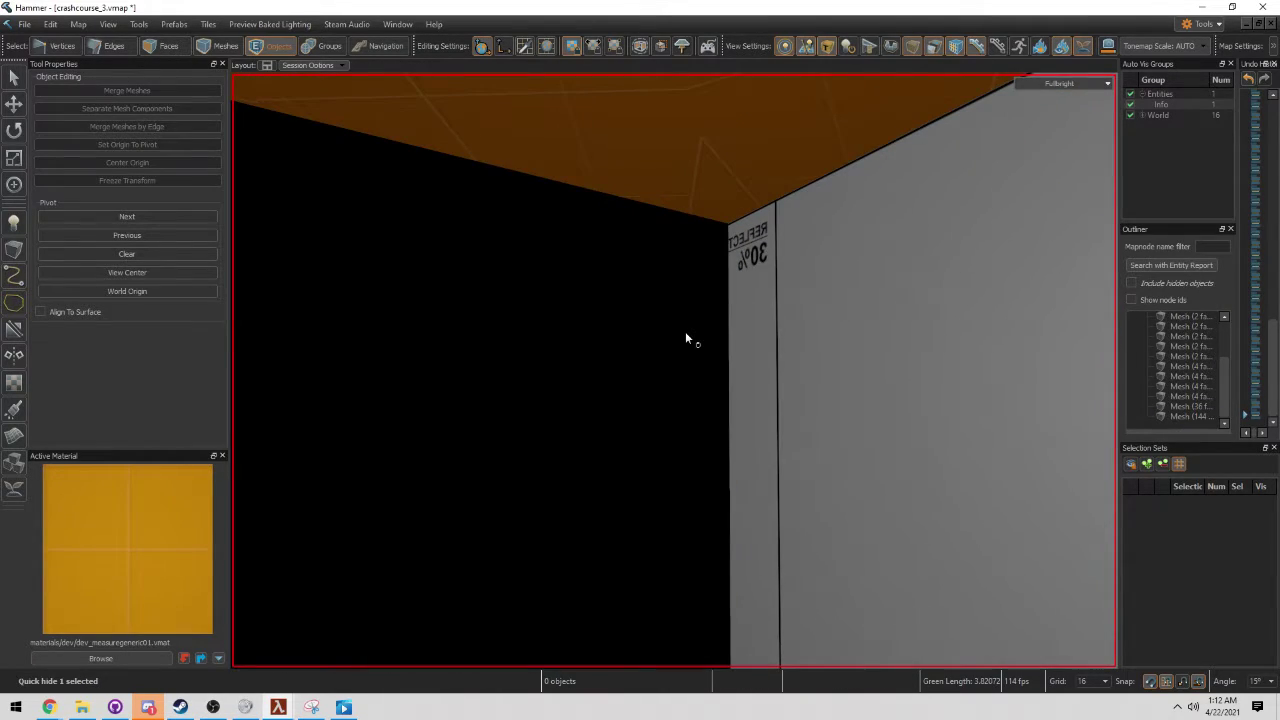
{"action": "key", "text": "ctrl+z"}
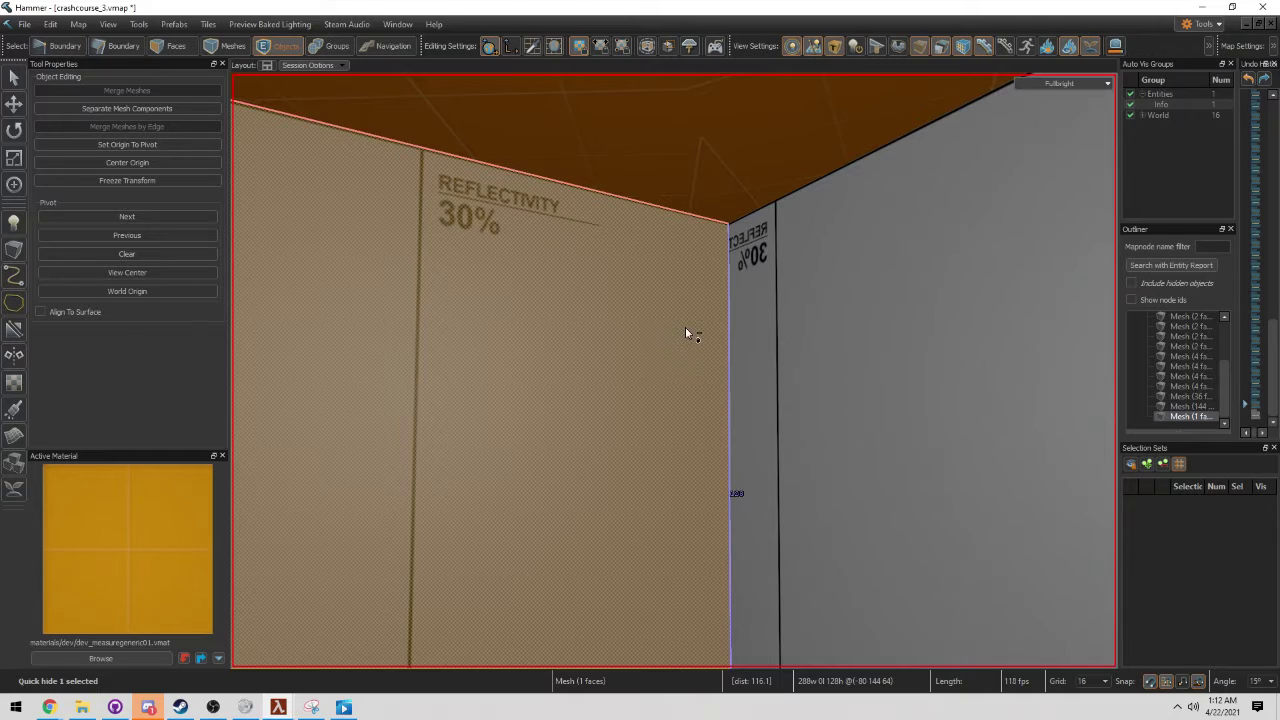
{"action": "key", "text": "shift+h"}
Step: Delete the extra vertex partway up the extracted wall's side edge and unhide the rest of the map
{"action": "key", "text": "1"}
{"action": "left_click", "coordinate": [733, 361]}
{"action": "key", "text": "s"}
{"action": "mouse_move", "coordinate": [833, 375]}
{"action": "right_mouse_down"}
{"action": "mouse_move", "coordinate": [674, 371]}
{"action": "mouse_move", "coordinate": [833, 375]}
{"action": "right_mouse_up"}
{"action": "key", "text": "Delete"}
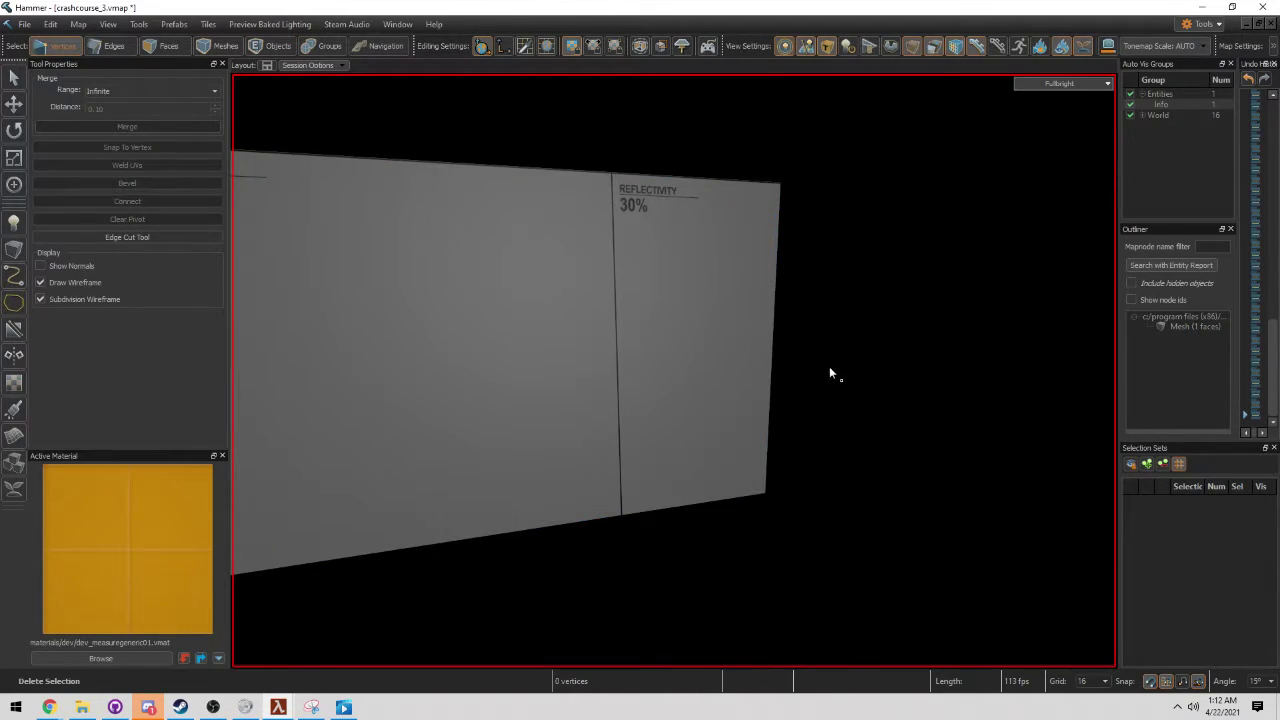
{"action": "key", "text": "u"}
Step: Quad-slice the extracted wall face into four equal faces
{"action": "key", "text": "3"}
{"action": "left_click", "coordinate": [713, 345]}
{"action": "key", "text": "s"}
{"action": "right_click_drag", "start_coordinate": [713, 345], "coordinate": [803, 266]}
{"action": "key", "text": "w"}
{"action": "key", "text": "s"}
{"action": "key", "text": "ctrl+d"}
{"action": "key", "text": "w"}
{"action": "key", "text": "s"}
{"action": "key", "text": "w"}
{"action": "key", "text": "a"}
{"action": "key", "text": "d"}
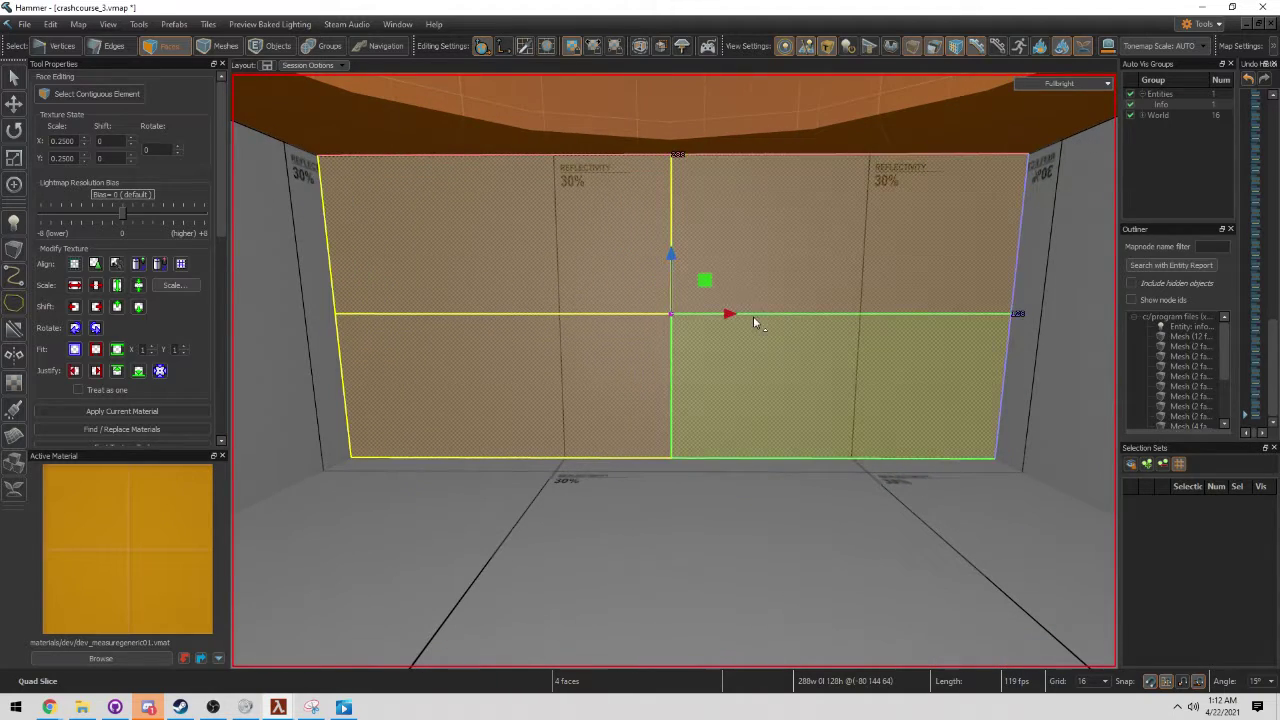
Step: Bevel the wall's horizontal centre edges into two parallel loops 32 units apart
{"action": "key", "text": "2"}
{"action": "left_click", "coordinate": [723, 314]}
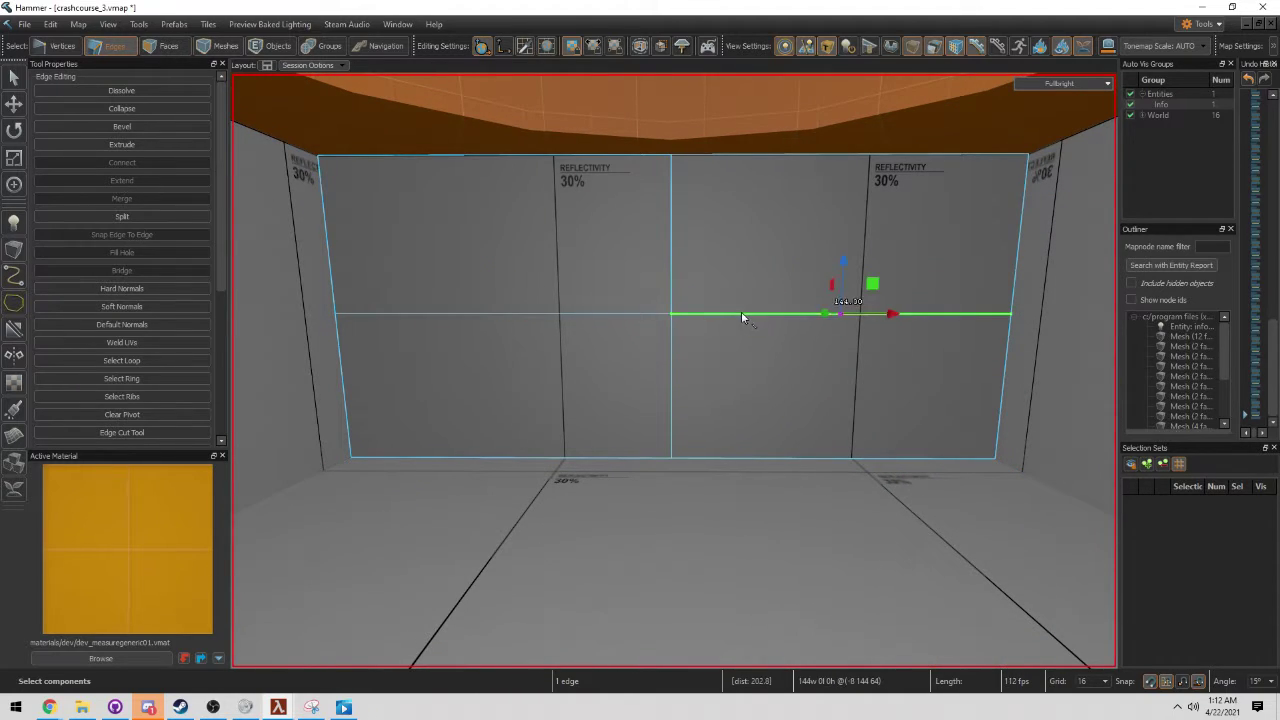
{"action": "key", "text": "f"}
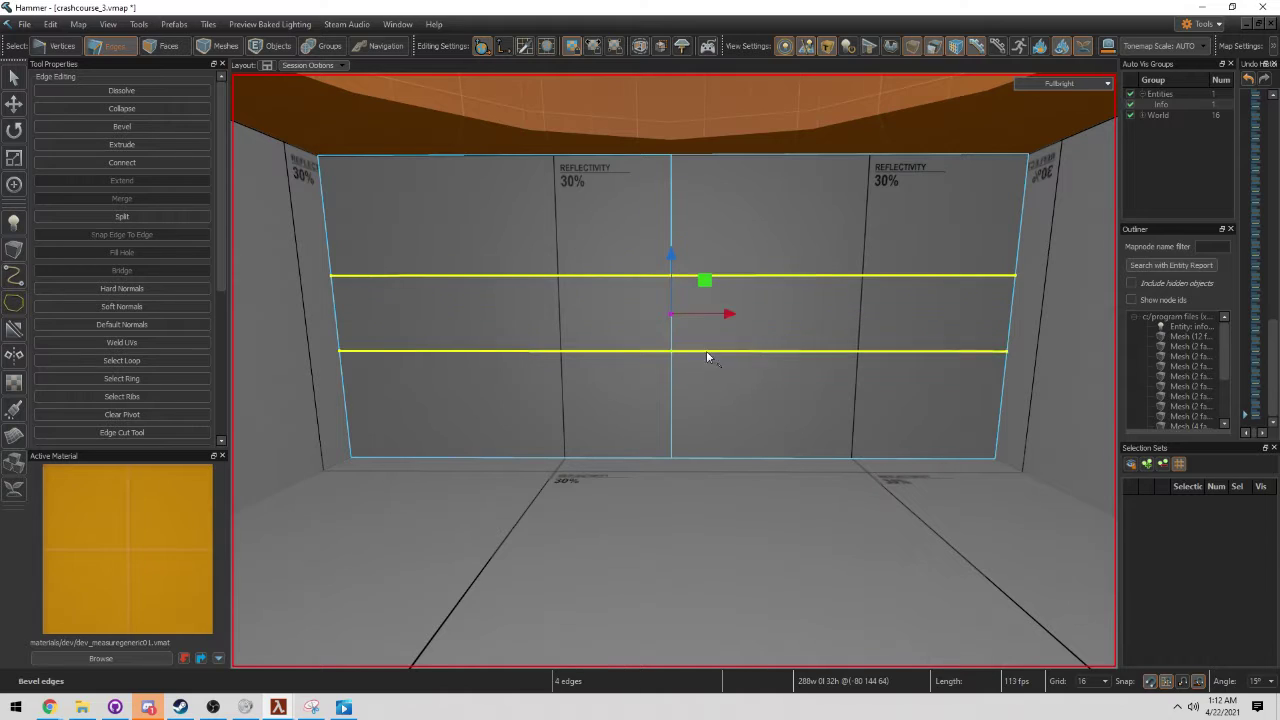
Step: Bevel the wall's vertical centre edges and move the two resulting loops outward onto the wall texture's vertical grid lines
{"action": "left_click", "coordinate": [670, 378]}
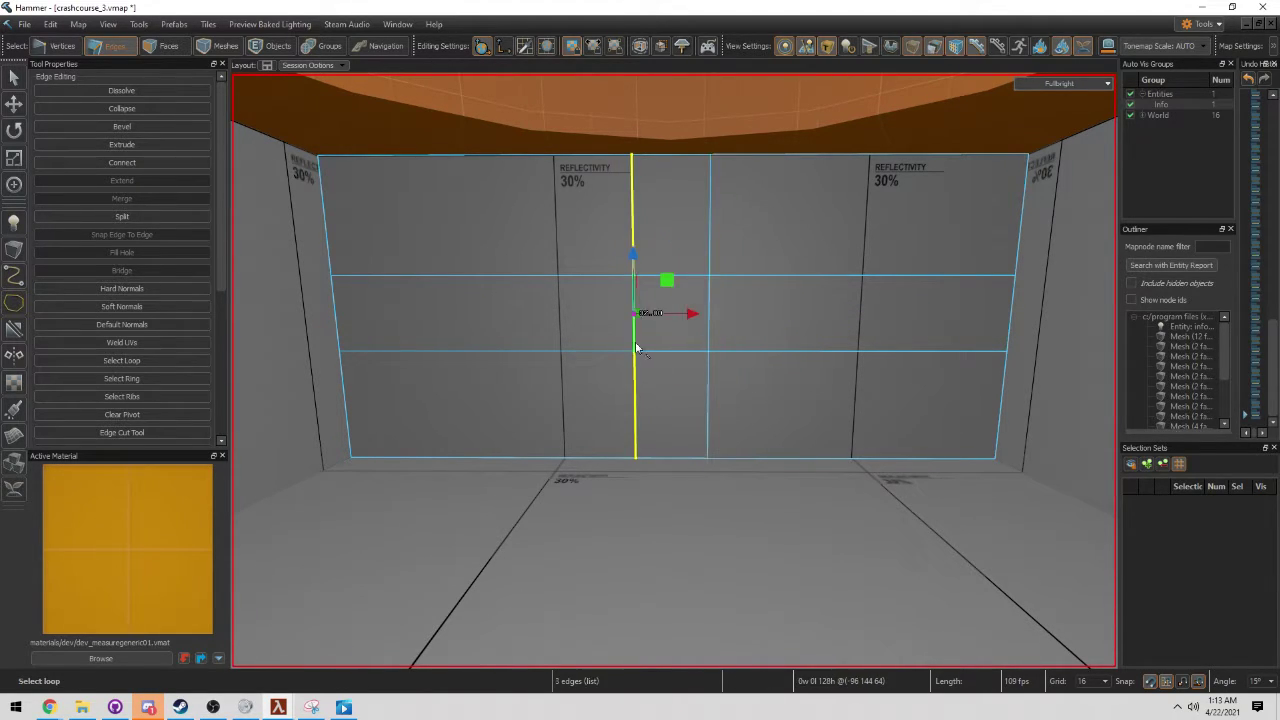
{"action": "left_click", "coordinate": [708, 315]}
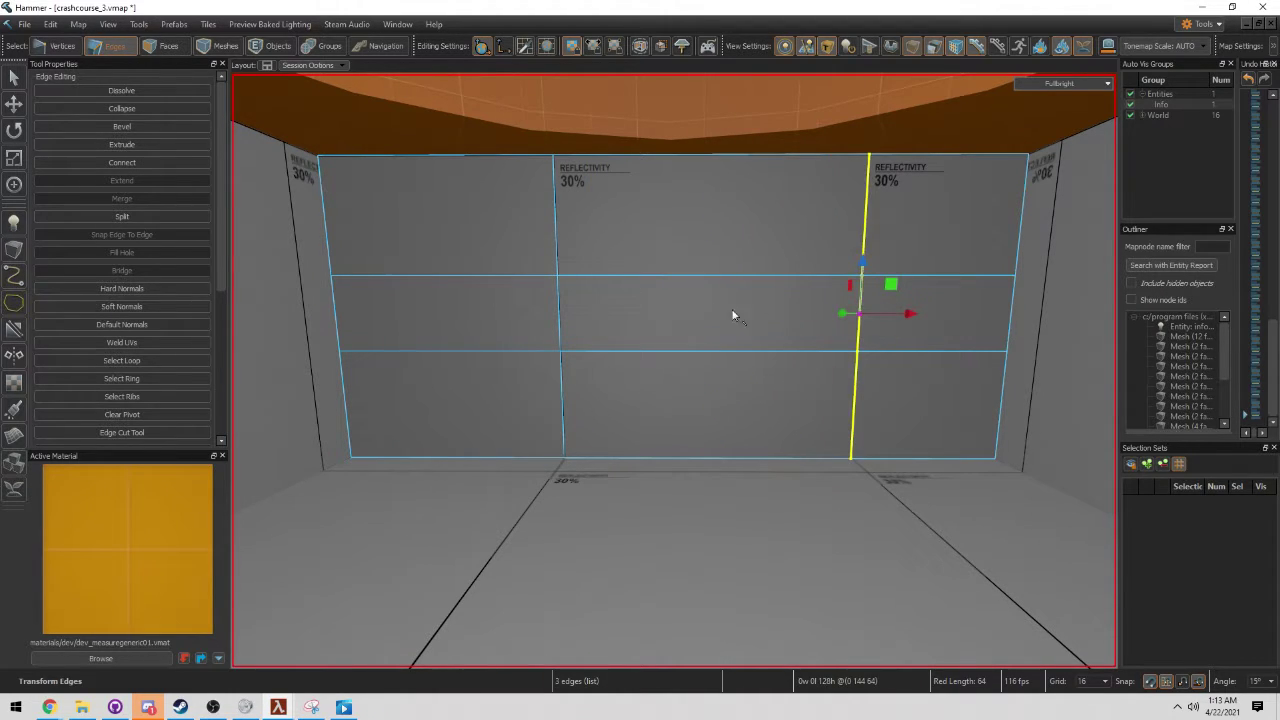
Step: Lower the wall's lower horizontal edge loop by 16 units
{"action": "left_click", "coordinate": [654, 314]}
{"action": "left_click", "coordinate": [630, 352]}
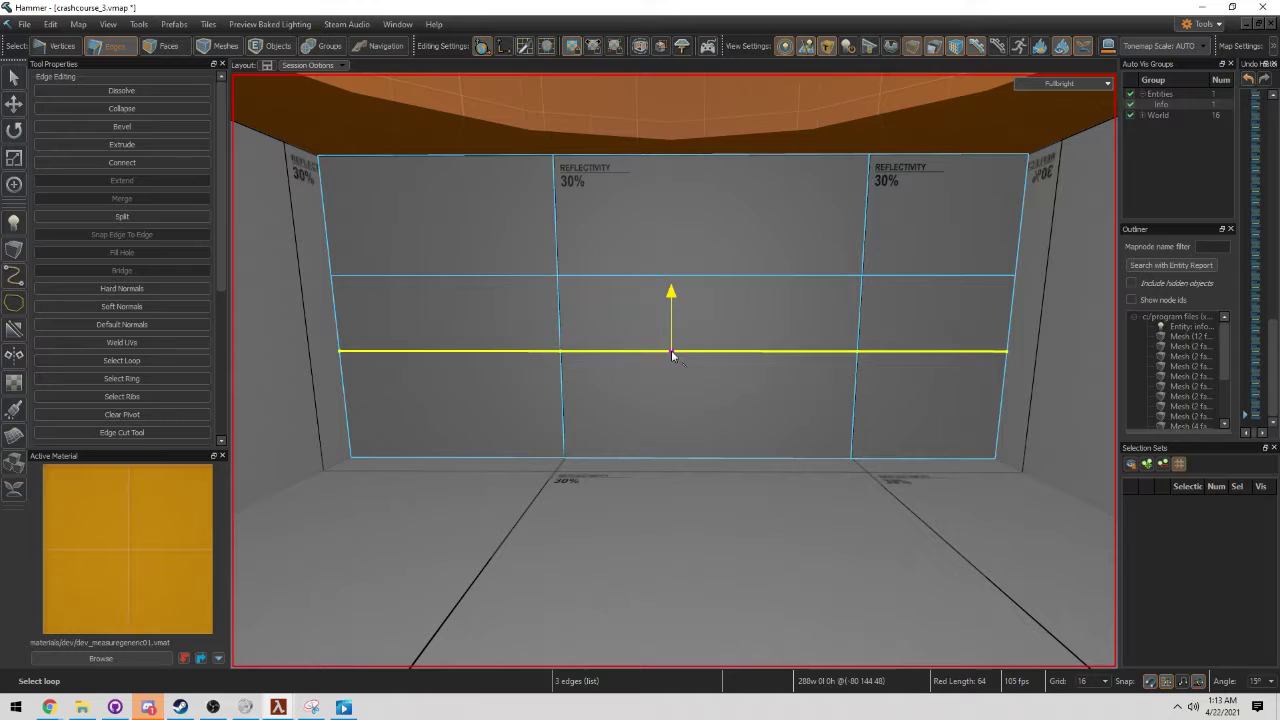
{"action": "left_click", "coordinate": [662, 277]}
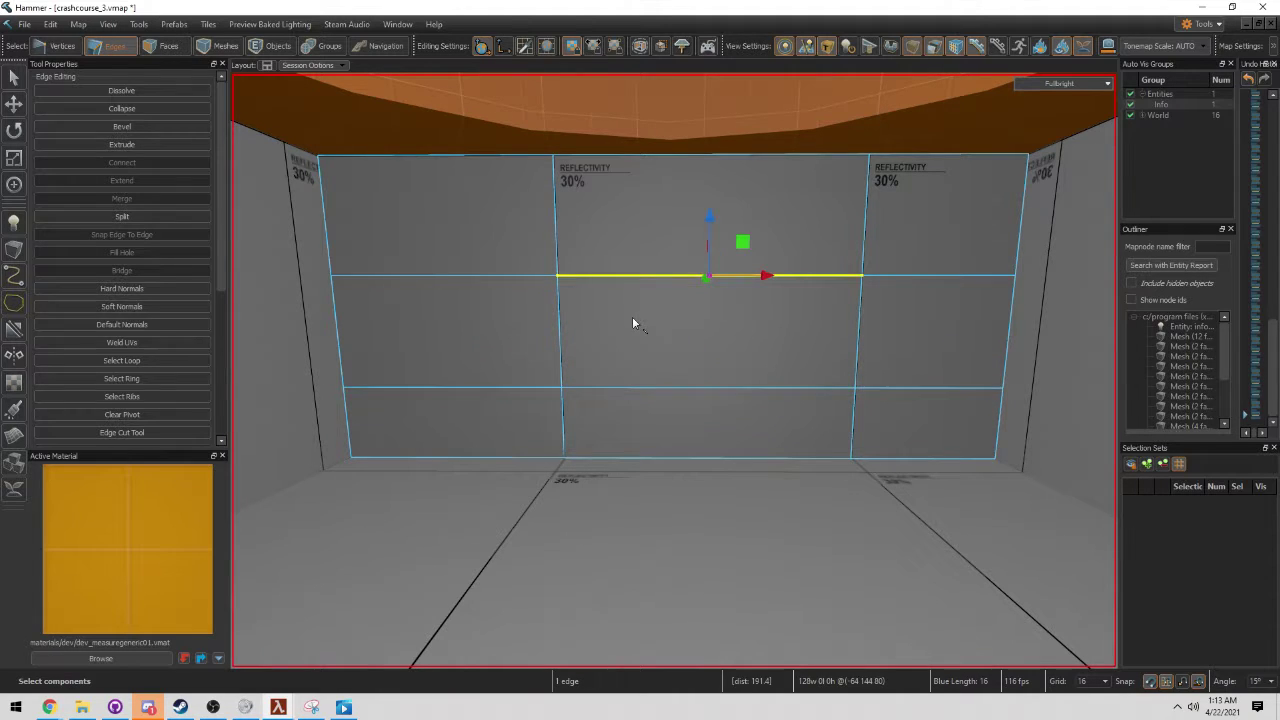
Step: Extrude the wall's central face 16 units outward from the room to form a window recess
{"action": "key", "text": "3"}
{"action": "left_click", "coordinate": [681, 349]}
{"action": "right_click_drag", "start_coordinate": [683, 348], "coordinate": [686, 346]}
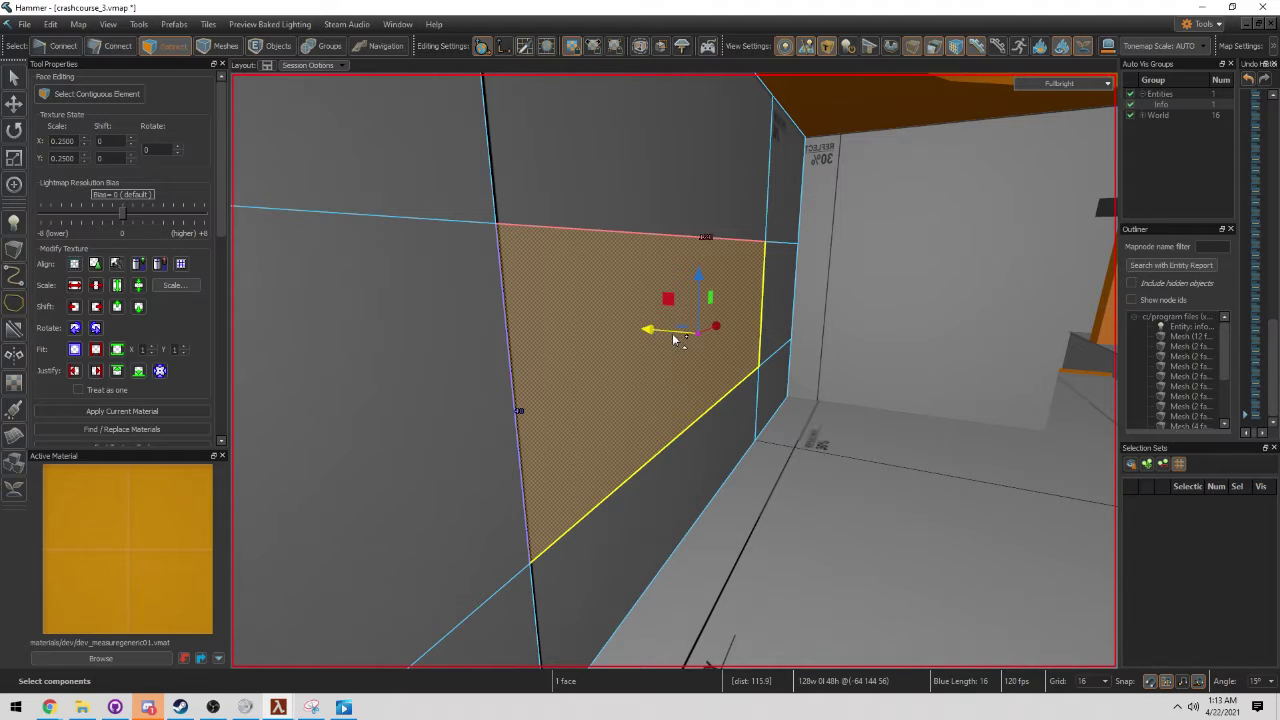
{"action": "left_click_drag", "start_coordinate": [686, 340], "coordinate": [657, 336], "text": "shift"}
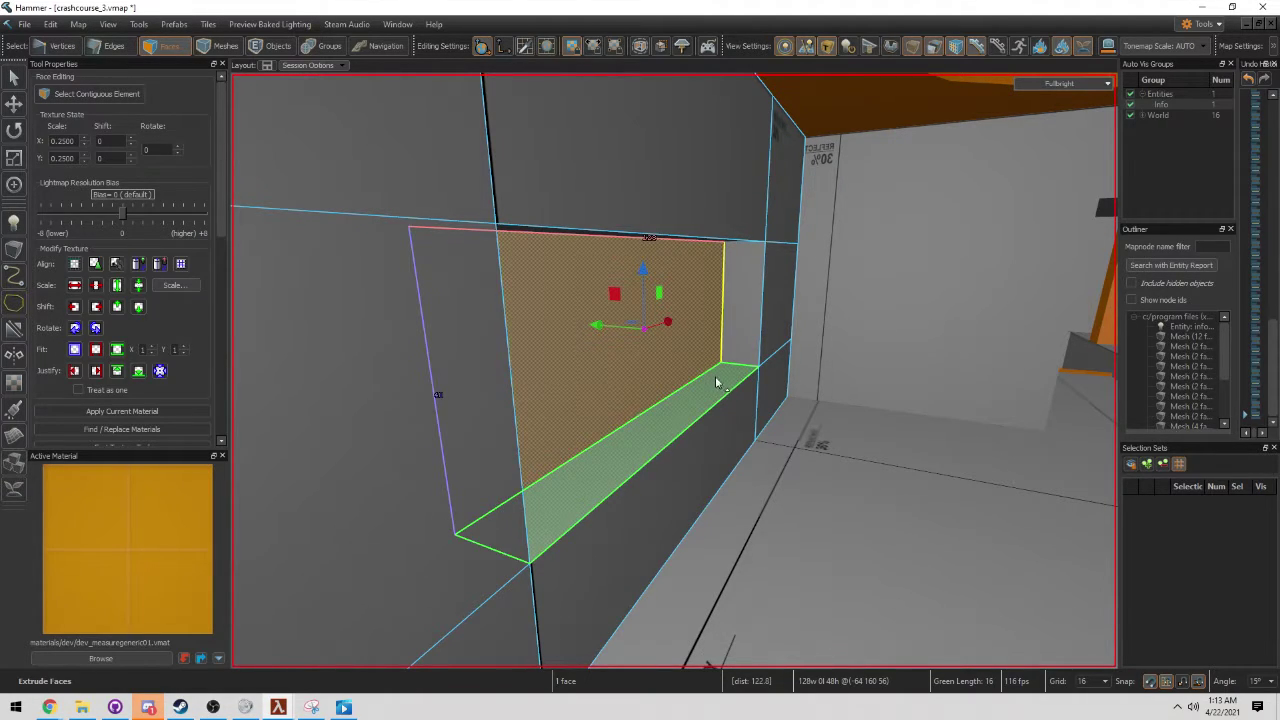
Step: Apply the toolsskybox material to the back face of the window recess
{"action": "right_click_drag", "start_coordinate": [662, 385], "coordinate": [662, 385]}
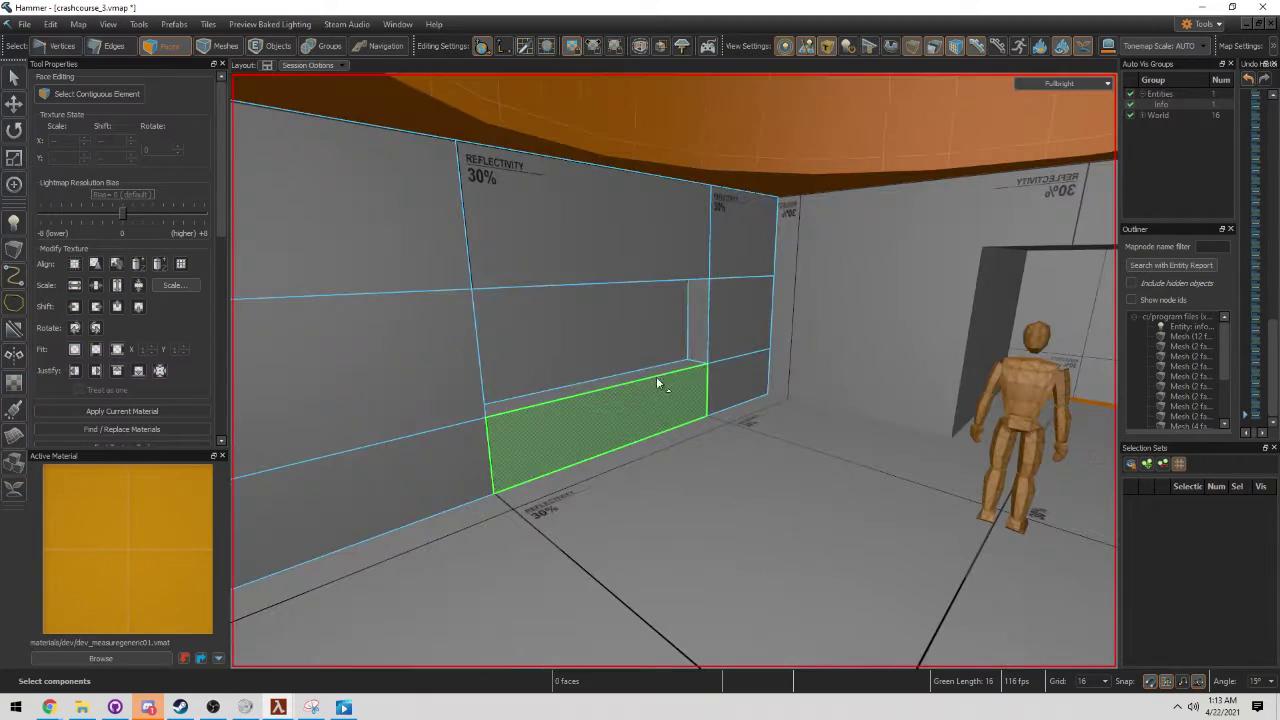
{"action": "left_click", "coordinate": [656, 376]}
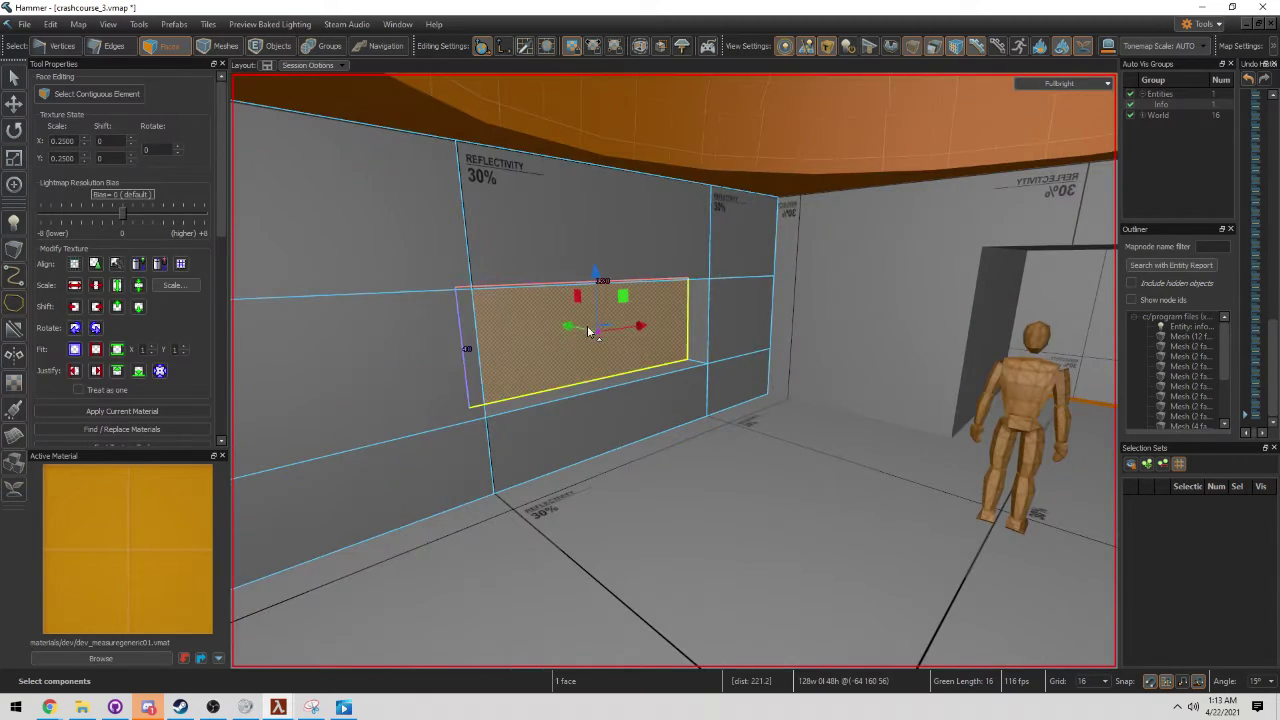
{"action": "key", "text": "f"}
{"action": "right_click_drag", "start_coordinate": [674, 371], "coordinate": [674, 371]}
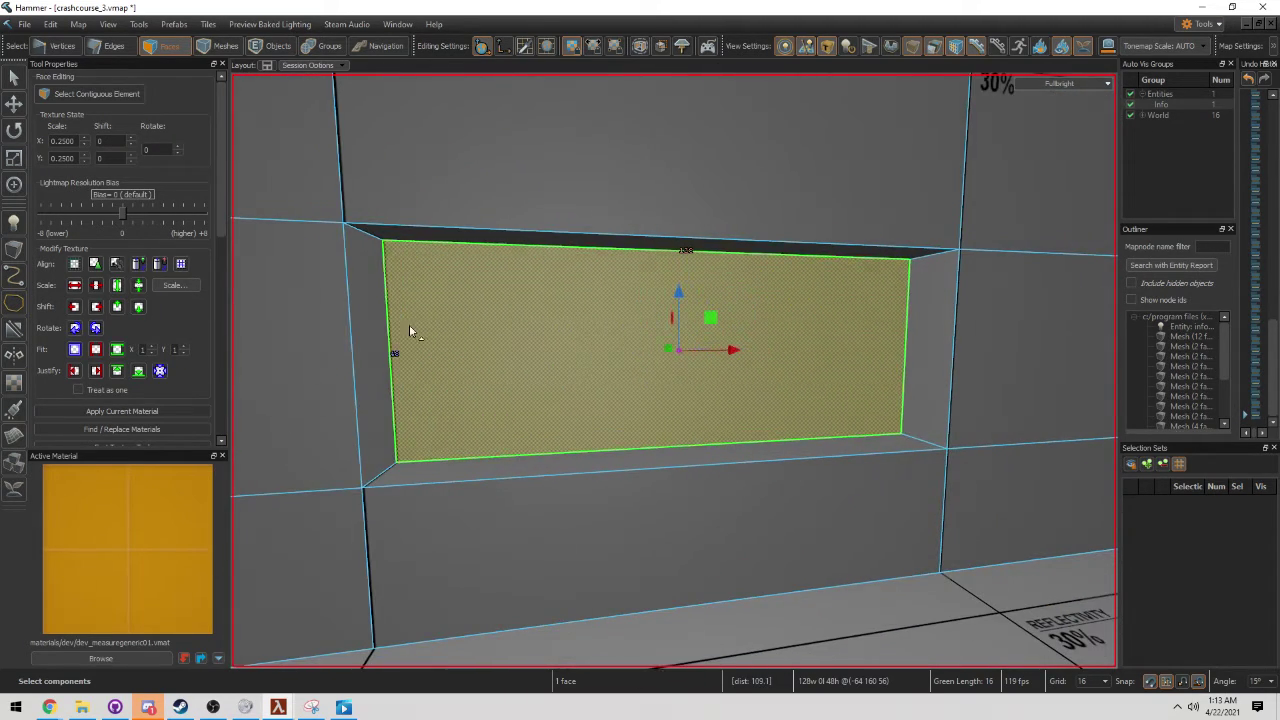
{"action": "left_click_drag", "start_coordinate": [0, 200], "coordinate": [750, 124]}
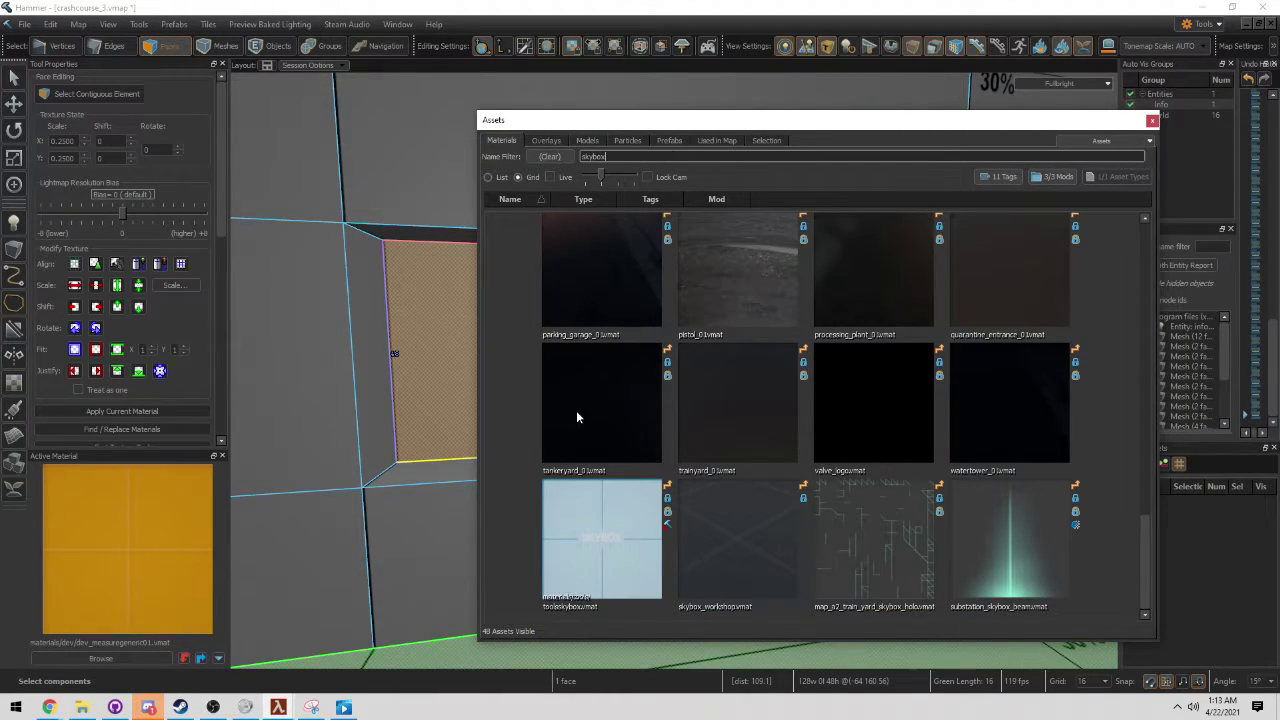
{"action": "left_click", "coordinate": [612, 535]}
{"action": "left_click", "coordinate": [432, 387]}
{"action": "mouse_move", "coordinate": [417, 347]}
{"action": "right_mouse_down"}
{"action": "mouse_move", "coordinate": [424, 366]}
{"action": "mouse_move", "coordinate": [417, 347]}
{"action": "right_mouse_up"}
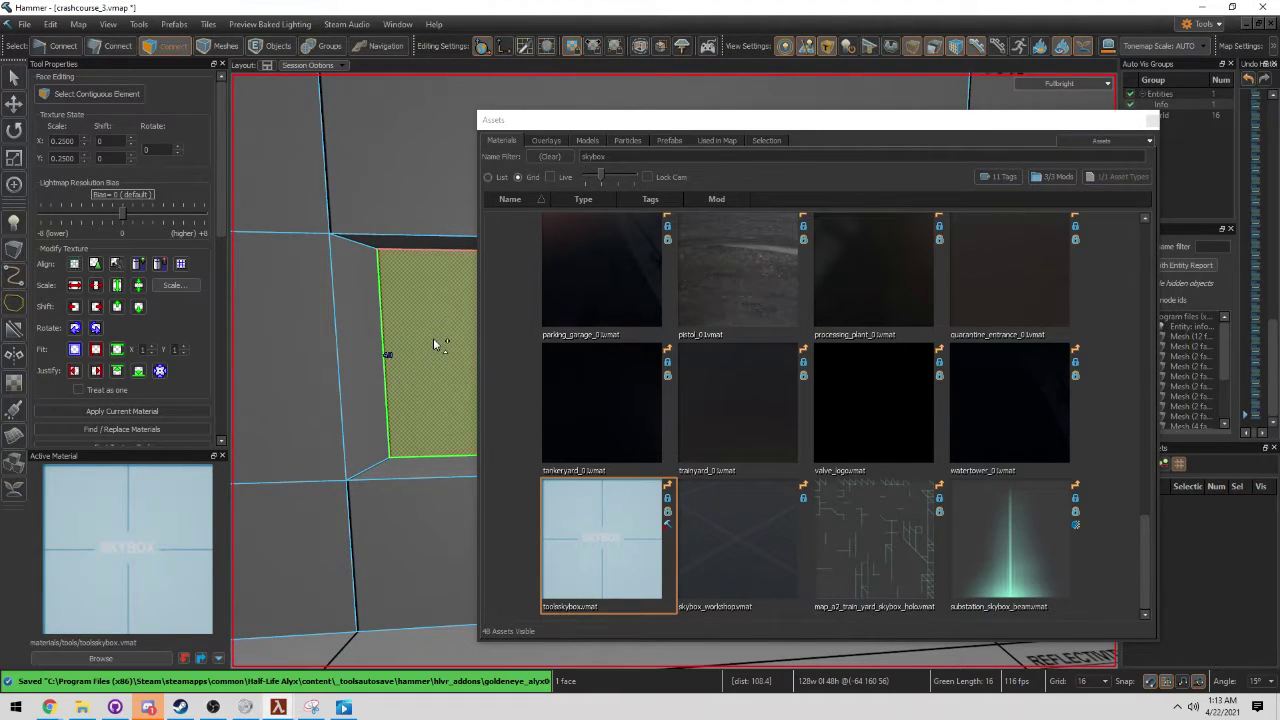
{"action": "key", "text": "shift+t"}
{"action": "left_click_drag", "start_coordinate": [697, 126], "coordinate": [0, 124]}
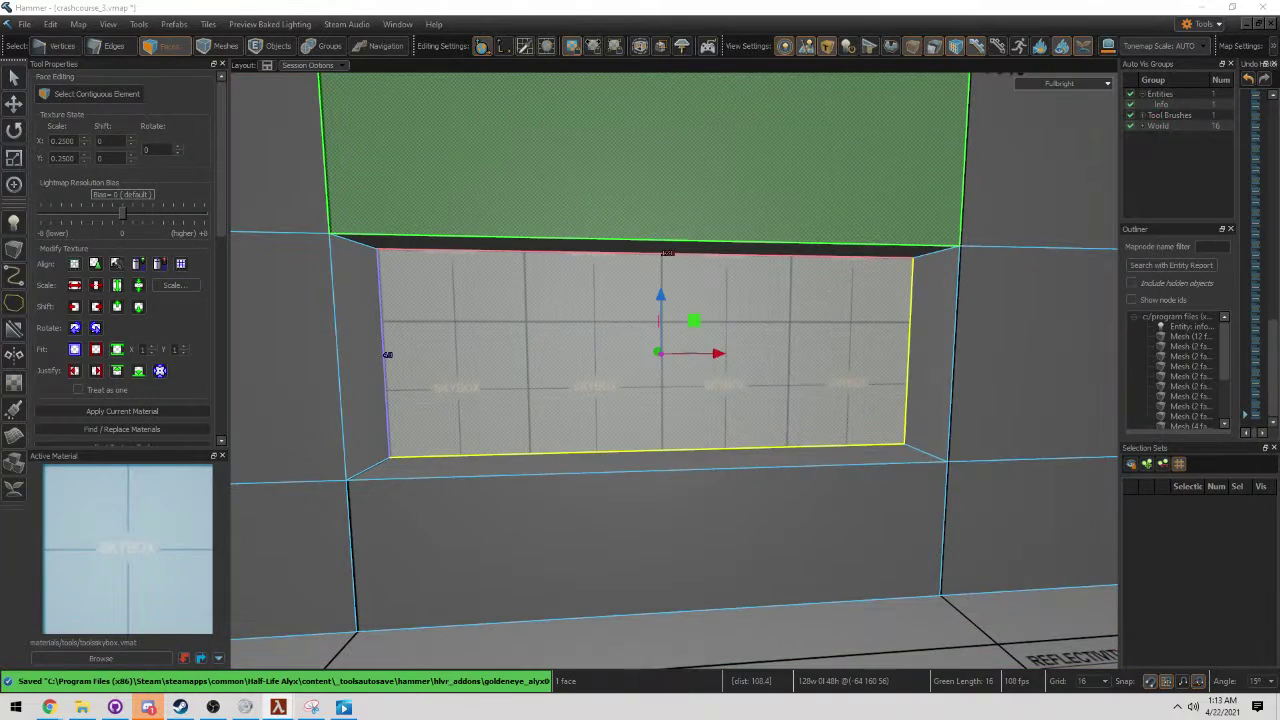
Step: Try deleting the recess's skybox face to leave an open hole in the wall, and inspect the opening
{"action": "right_click_drag", "start_coordinate": [424, 390], "coordinate": [674, 370]}
{"action": "left_click", "coordinate": [424, 390]}
{"action": "left_click", "coordinate": [783, 399]}
{"action": "right_click_drag", "start_coordinate": [783, 399], "coordinate": [783, 399]}
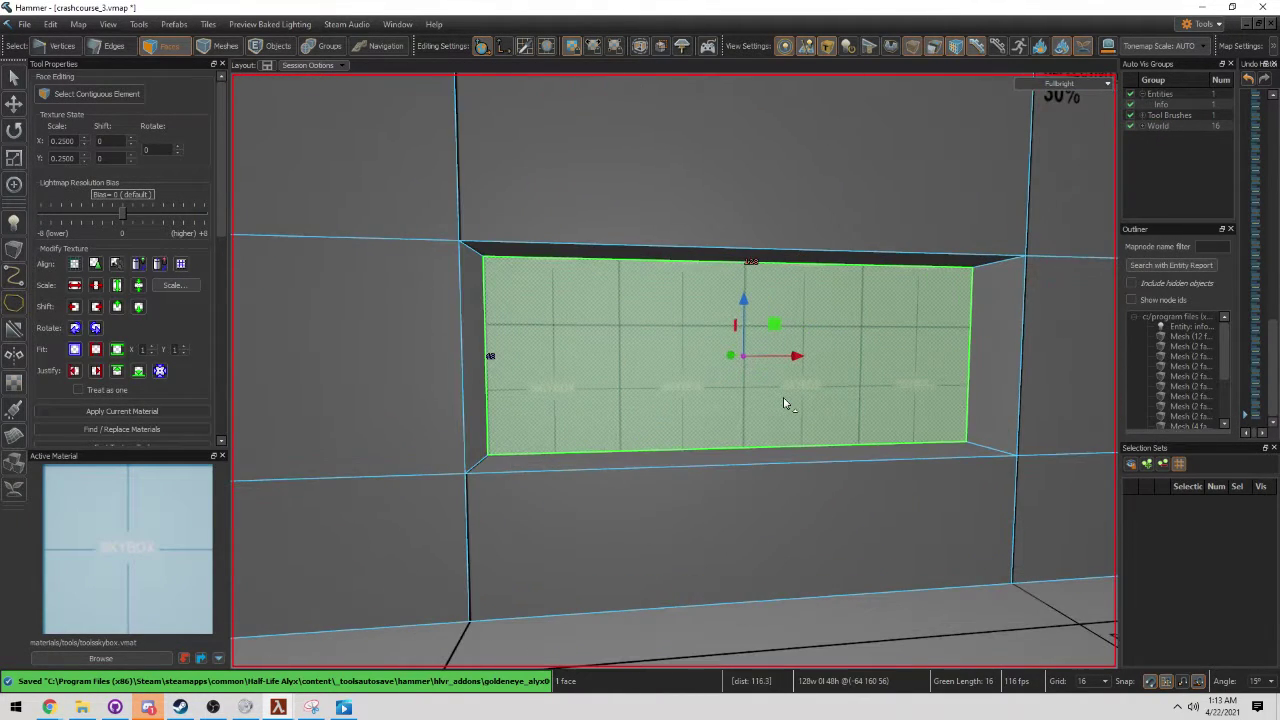
{"action": "key", "text": "Delete"}
{"action": "key", "text": "w"}
{"action": "key", "text": "z"}
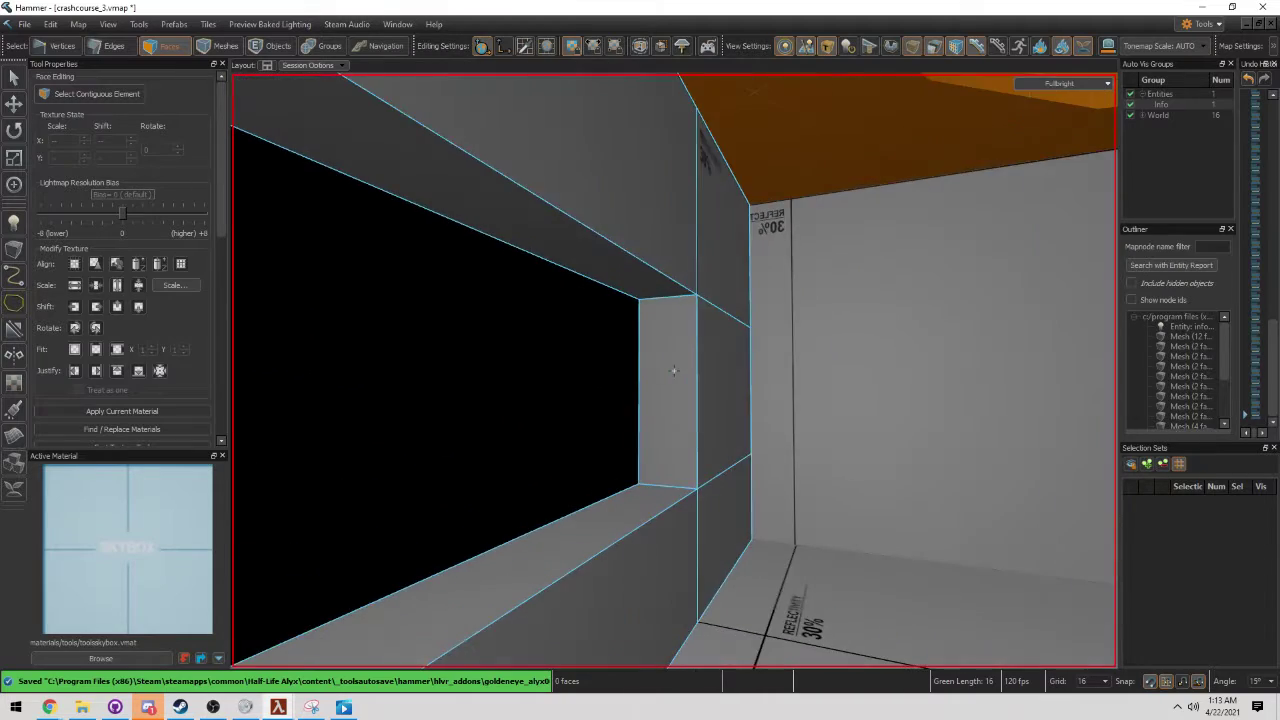
{"action": "key", "text": "s"}
{"action": "key", "text": "a"}
{"action": "right_click_drag", "start_coordinate": [673, 370], "coordinate": [742, 422]}
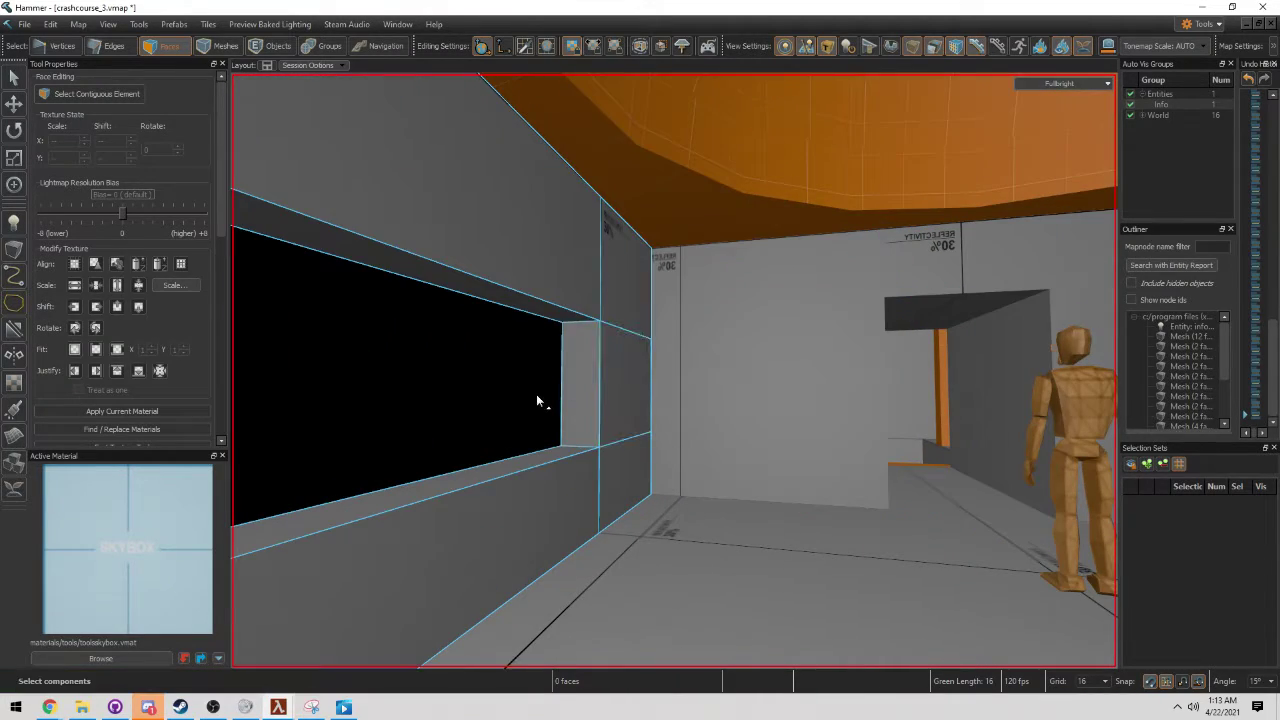
{"action": "right_click_drag", "start_coordinate": [537, 397], "coordinate": [674, 371]}
{"action": "right_click_drag", "start_coordinate": [758, 345], "coordinate": [411, 398]}
Step: Undo the deletion of the window's skybox face
{"action": "key", "text": "ctrl+z"}
{"action": "key", "text": "ctrl+z"}
{"action": "key", "text": "d"}
{"action": "key", "text": "w"}
{"action": "key", "text": "a"}
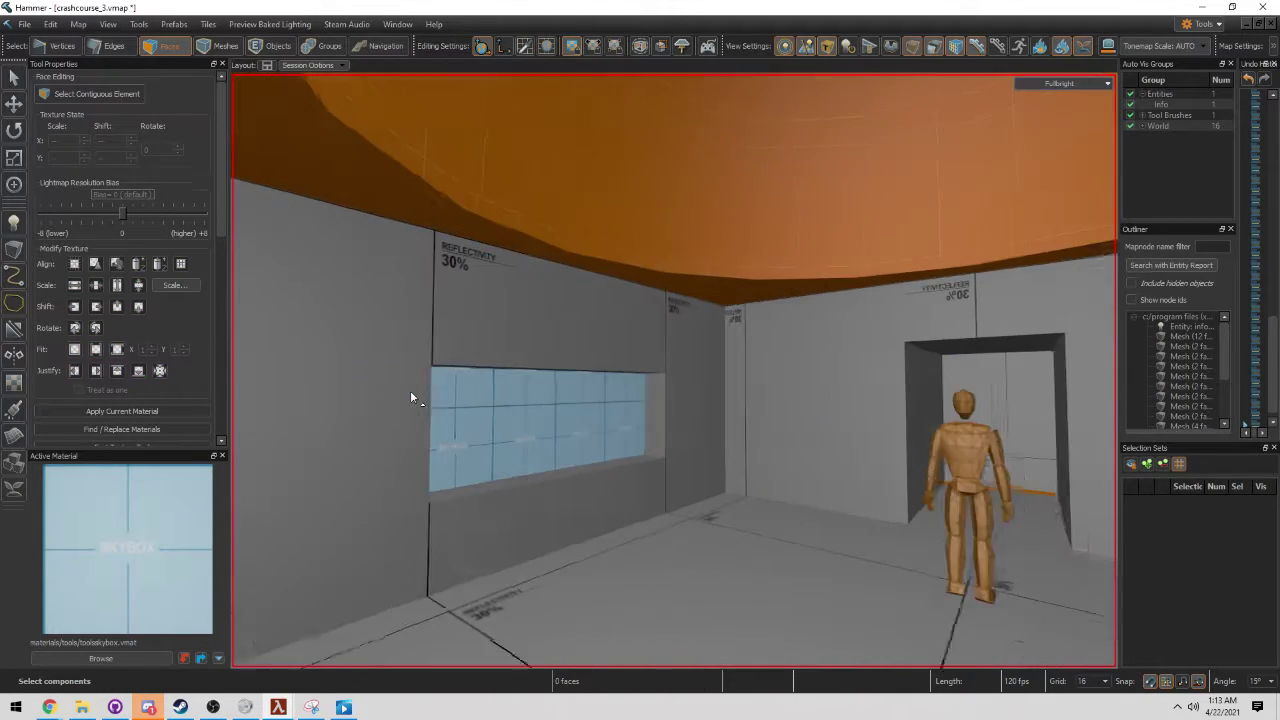
{"action": "key", "text": "s"}
{"action": "key", "text": "w"}
{"action": "key", "text": "d"}
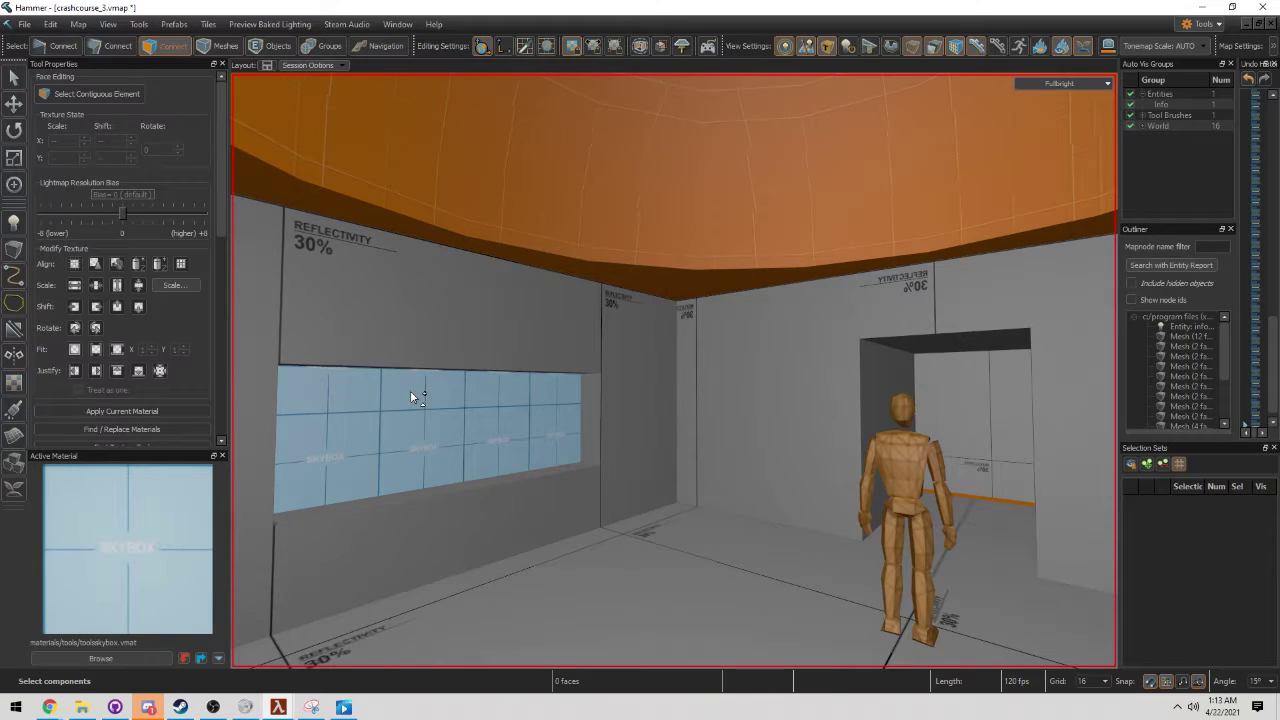
Step: Hide tool materials in the 3D view and switch to object selection with the whole domed room in view
{"action": "key", "text": "alt+z"}
{"action": "right_click_drag", "start_coordinate": [444, 335], "coordinate": [674, 371]}
{"action": "key", "text": "a"}
{"action": "key", "text": "z"}
{"action": "key", "text": "5"}
{"action": "key", "text": "z"}
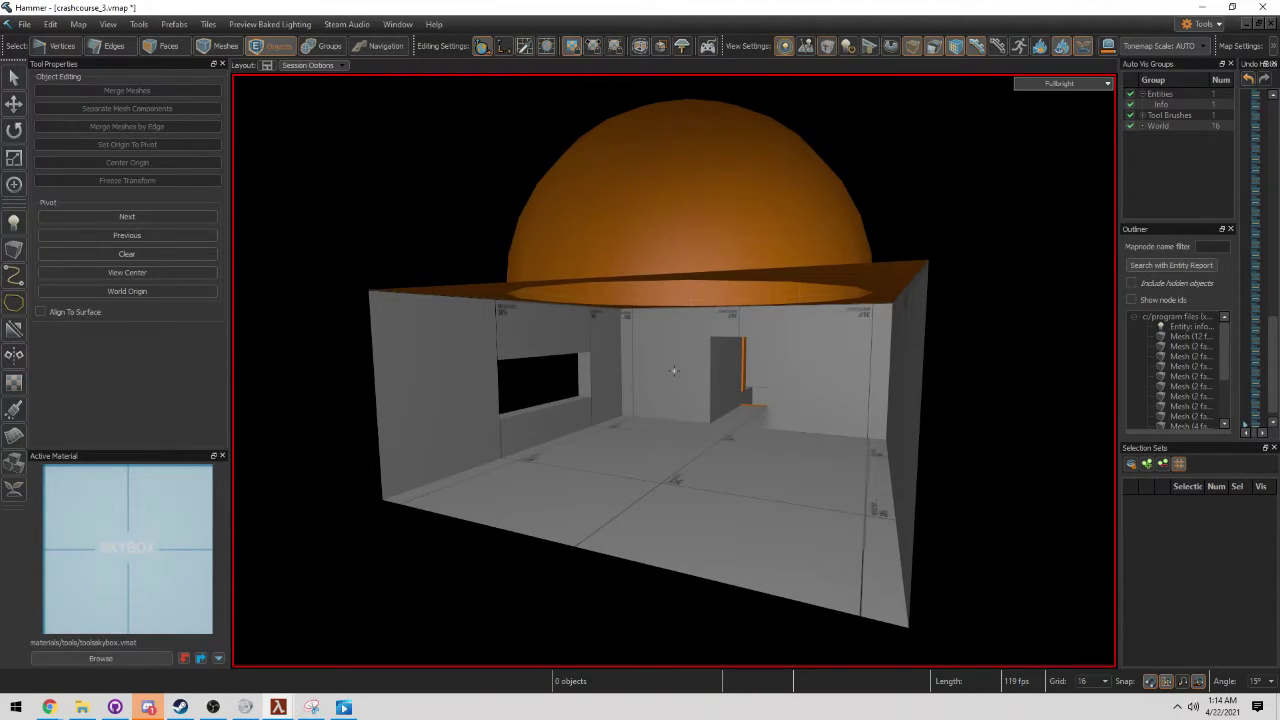